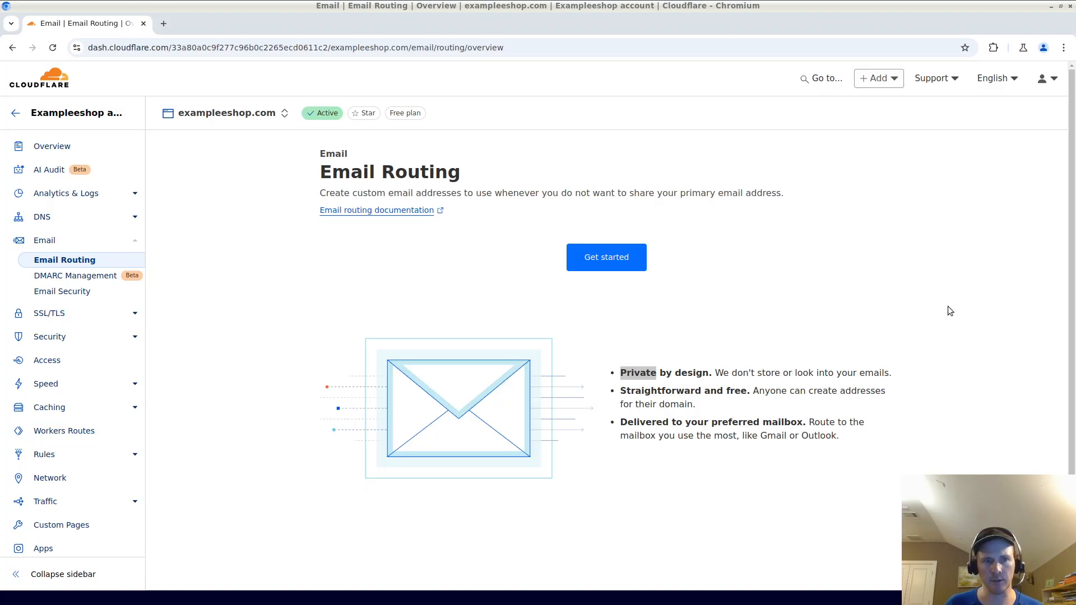
- Examine the Email Routing introduction about creating custom email addresses for the domain
{"action": "double_click", "coordinate": [664, 373]}
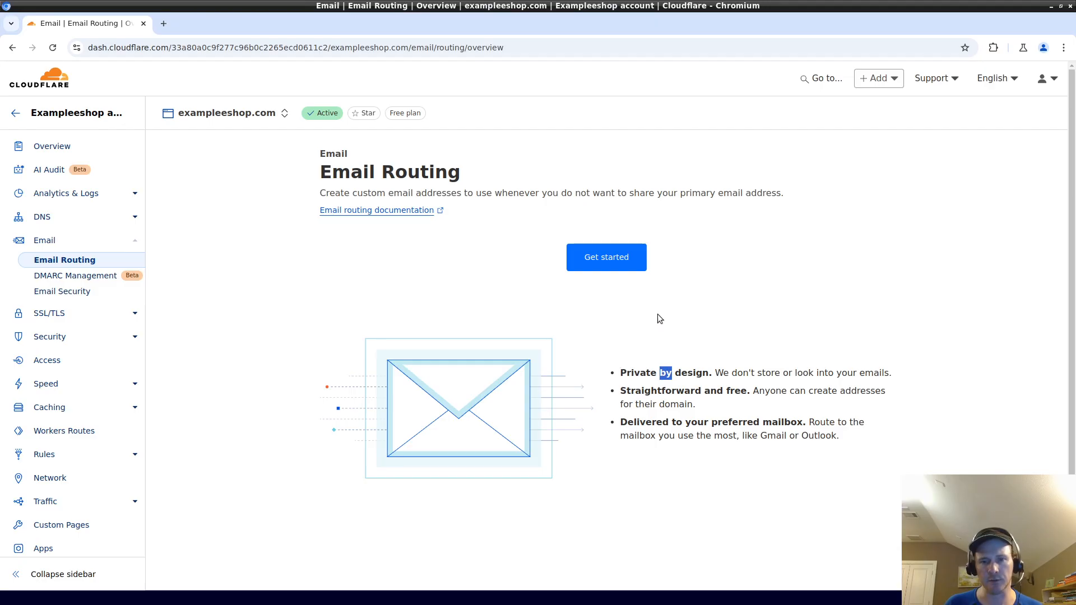
{"action": "double_click", "coordinate": [366, 184]}
{"action": "double_click", "coordinate": [447, 173]}
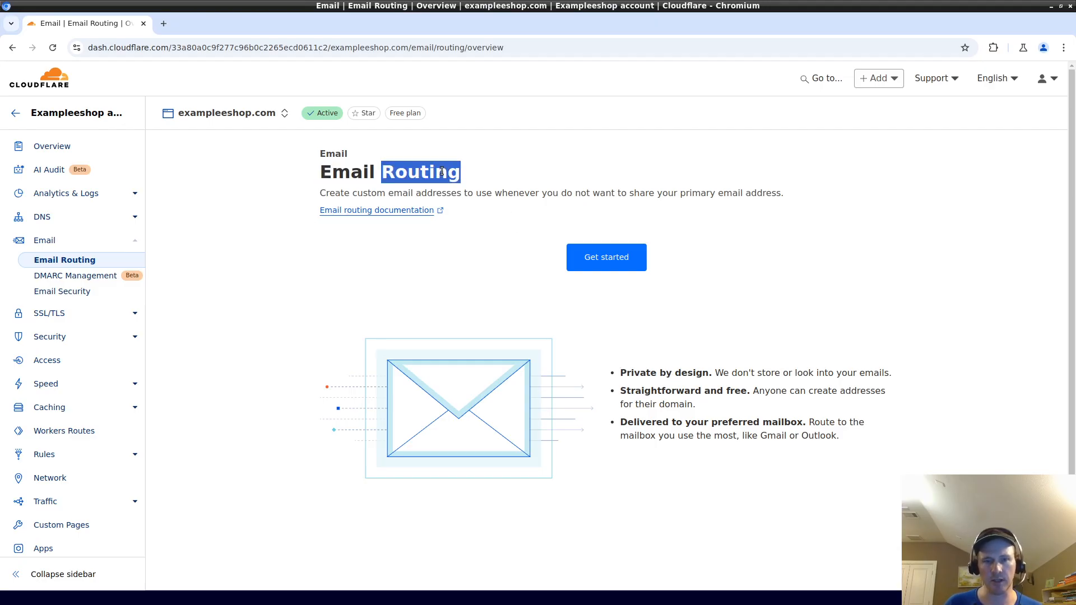
{"action": "double_click", "coordinate": [447, 194]}
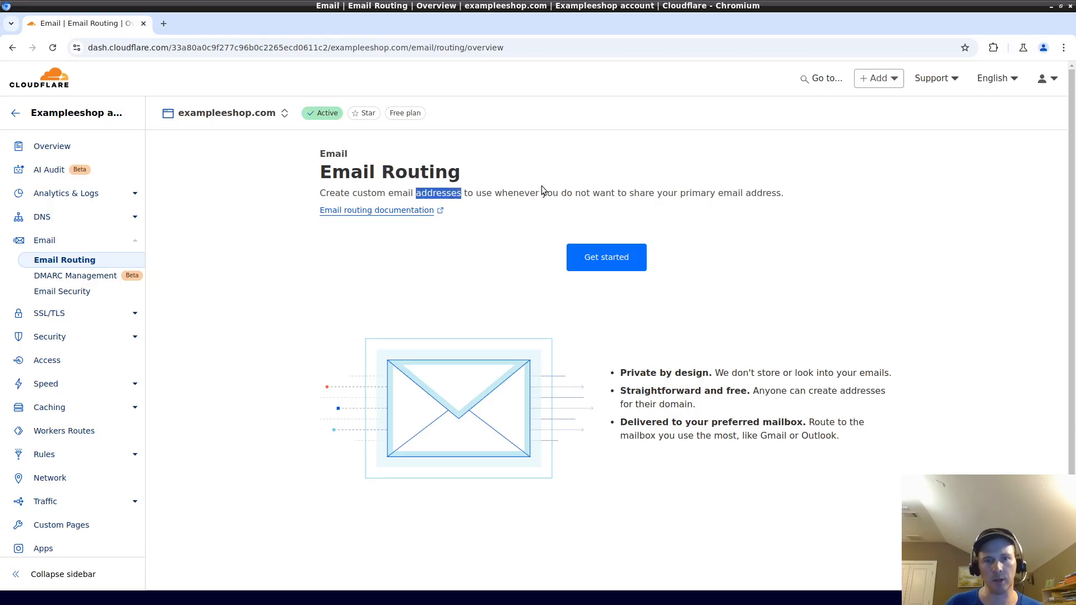
{"action": "double_click", "coordinate": [516, 192]}
{"action": "double_click", "coordinate": [645, 194]}
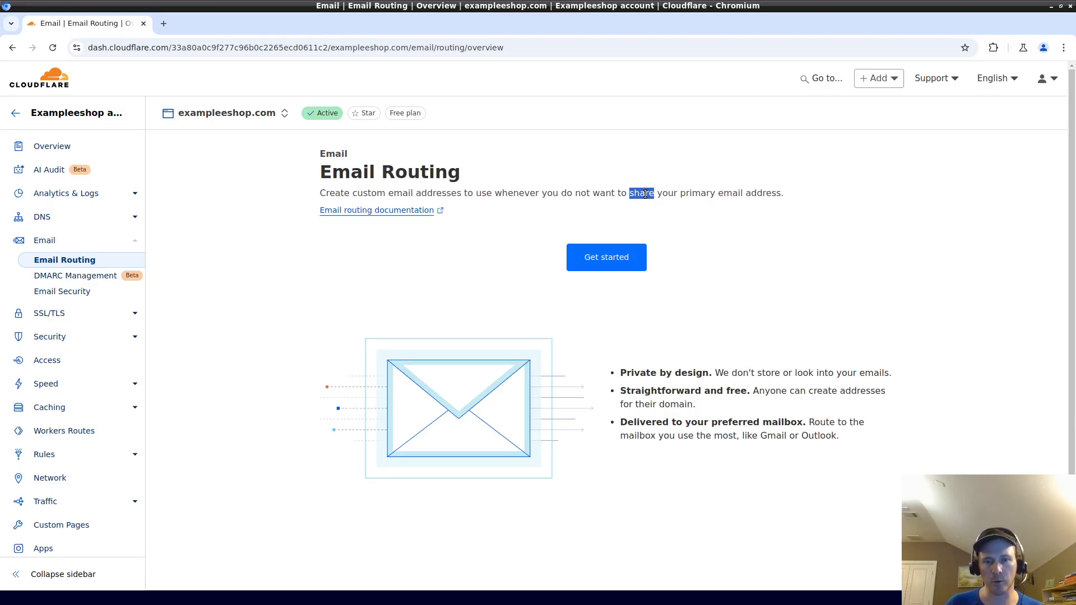
{"action": "double_click", "coordinate": [763, 193]}
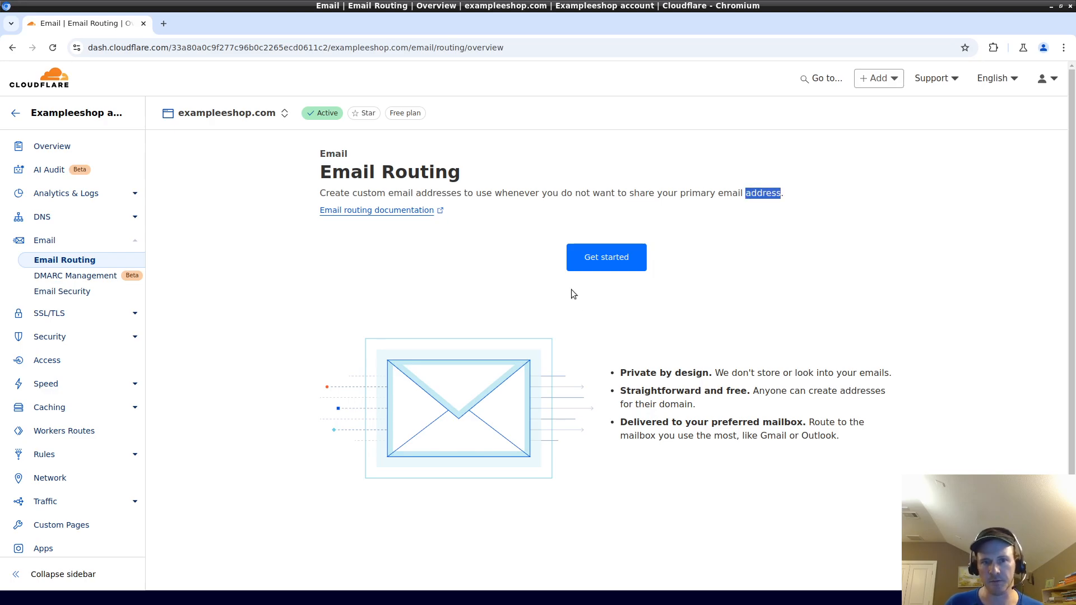
{"action": "double_click", "coordinate": [405, 192]}
{"action": "double_click", "coordinate": [436, 193]}
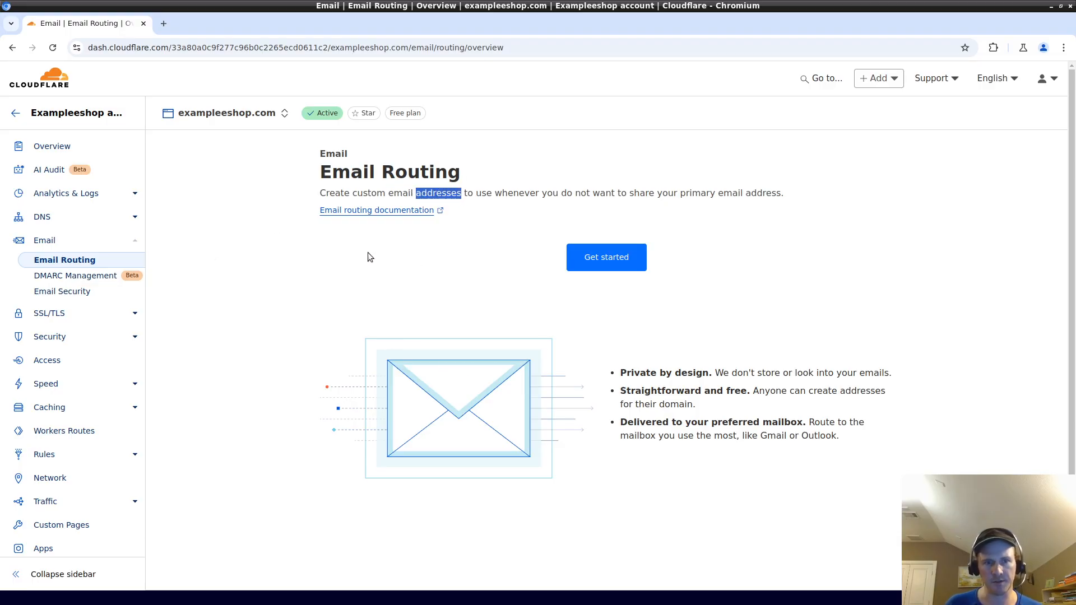
- Go to the account home, reopen exampleeshop.com and start the Email Routing setup guide for it
{"action": "left_click", "coordinate": [14, 115]}
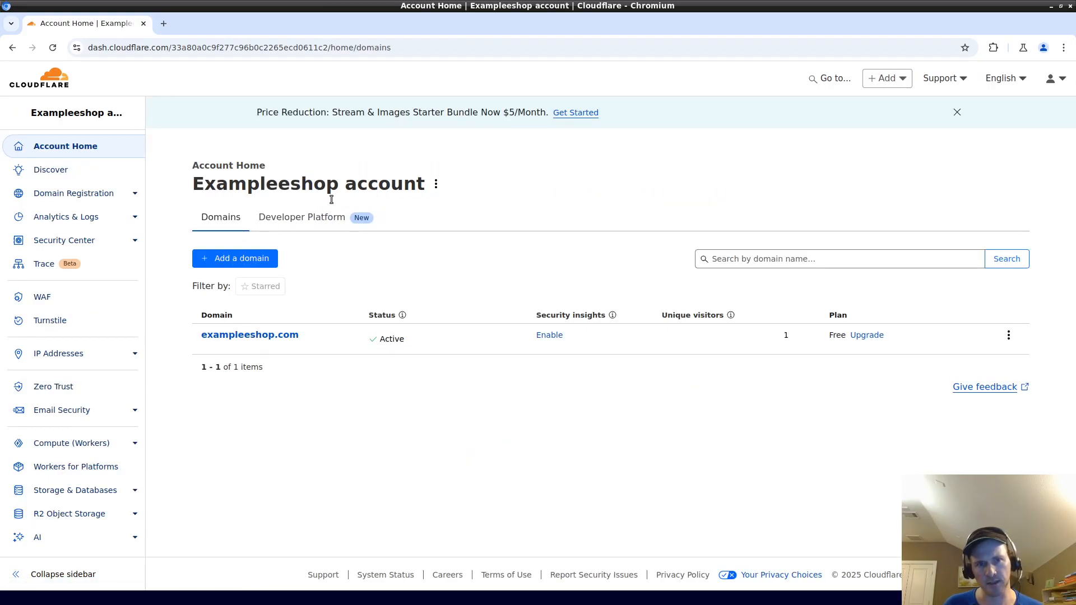
{"action": "left_click", "coordinate": [274, 336]}
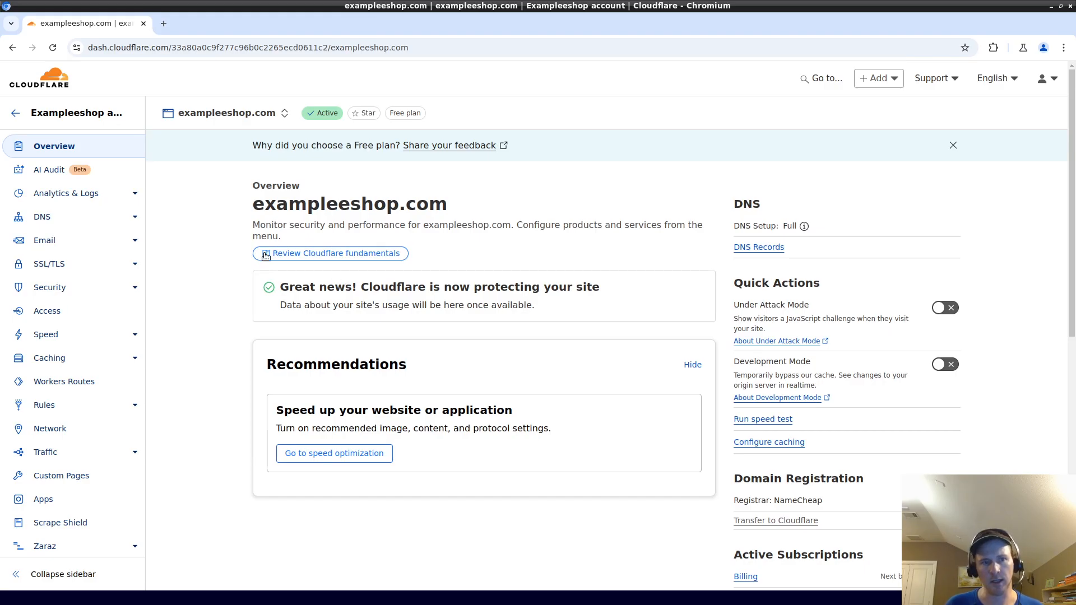
{"action": "left_click", "coordinate": [137, 239]}
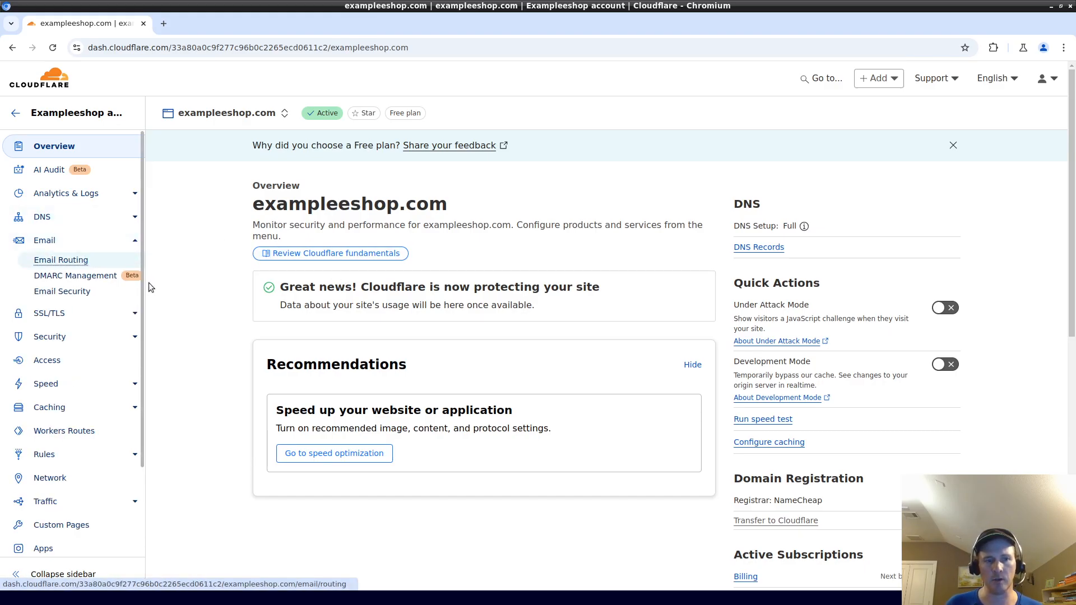
{"action": "left_click", "coordinate": [88, 265]}
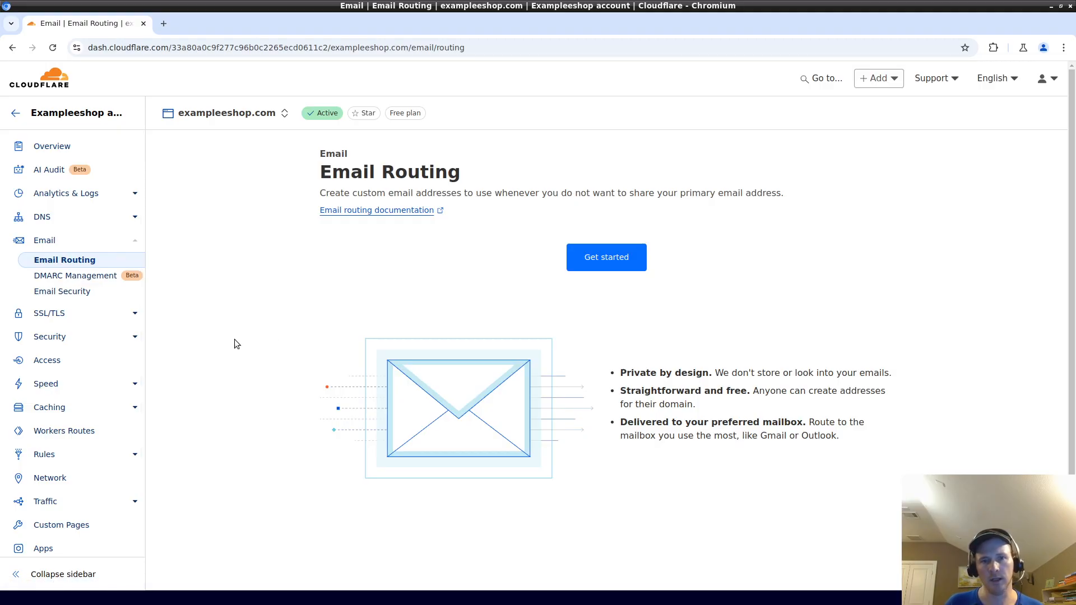
{"action": "left_click", "coordinate": [621, 252]}
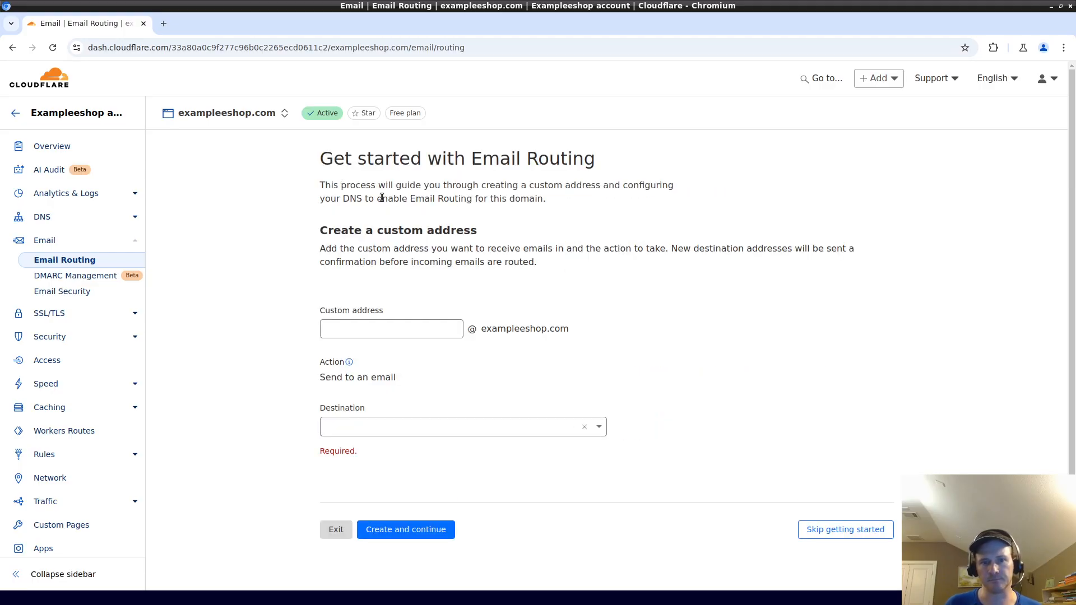
- Examine the setup guide's instructions and its custom address and destination fields
{"action": "left_click_drag", "start_coordinate": [319, 159], "coordinate": [357, 159]}
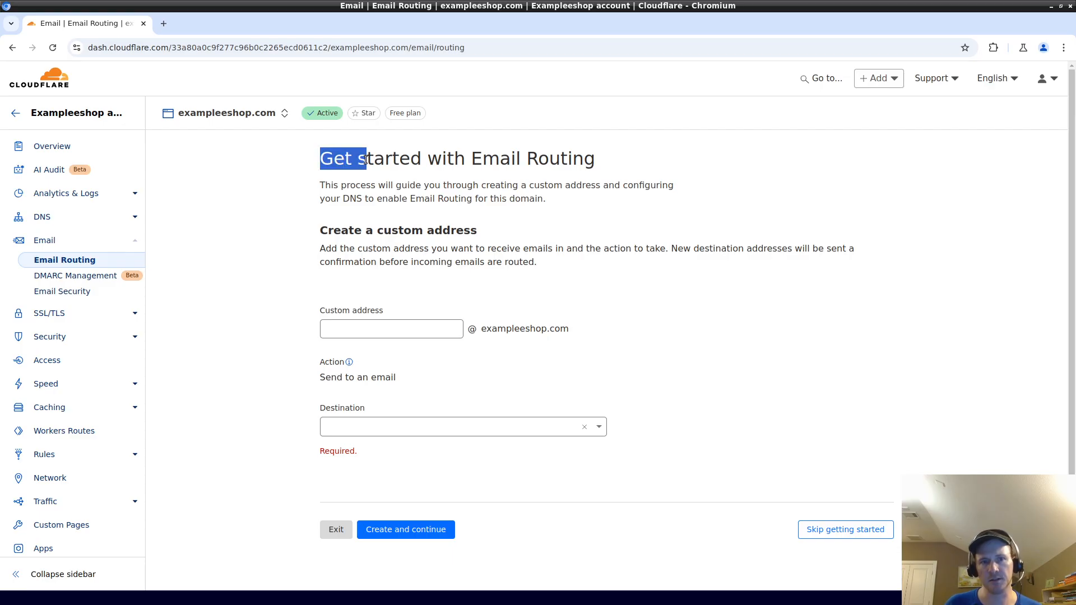
{"action": "triple_click", "coordinate": [353, 180]}
{"action": "triple_click", "coordinate": [373, 230]}
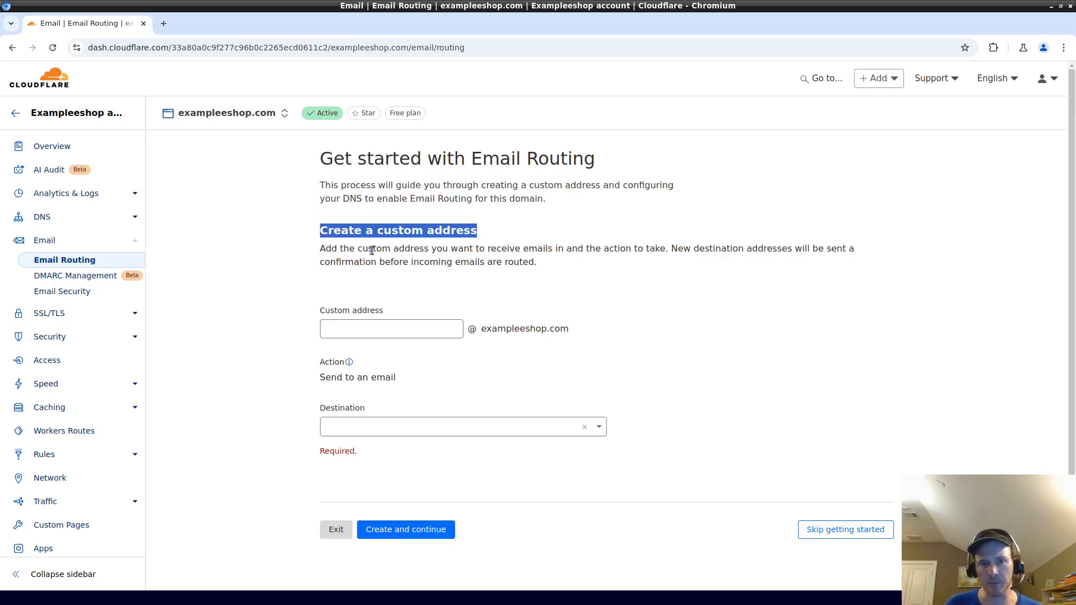
{"action": "left_click", "coordinate": [328, 249]}
{"action": "left_click", "coordinate": [403, 325]}
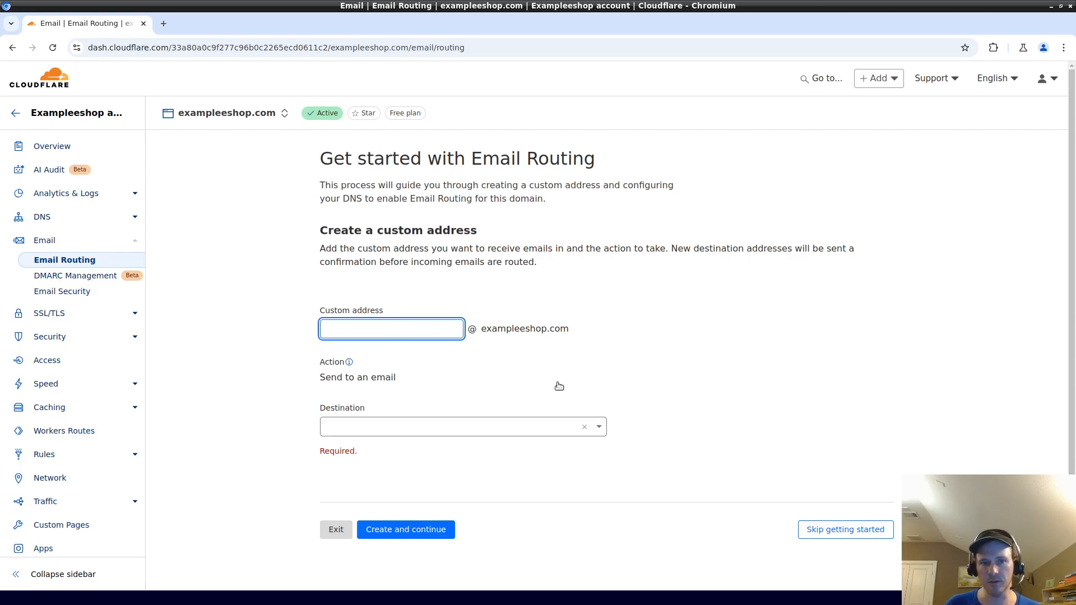
{"action": "left_click", "coordinate": [595, 429]}
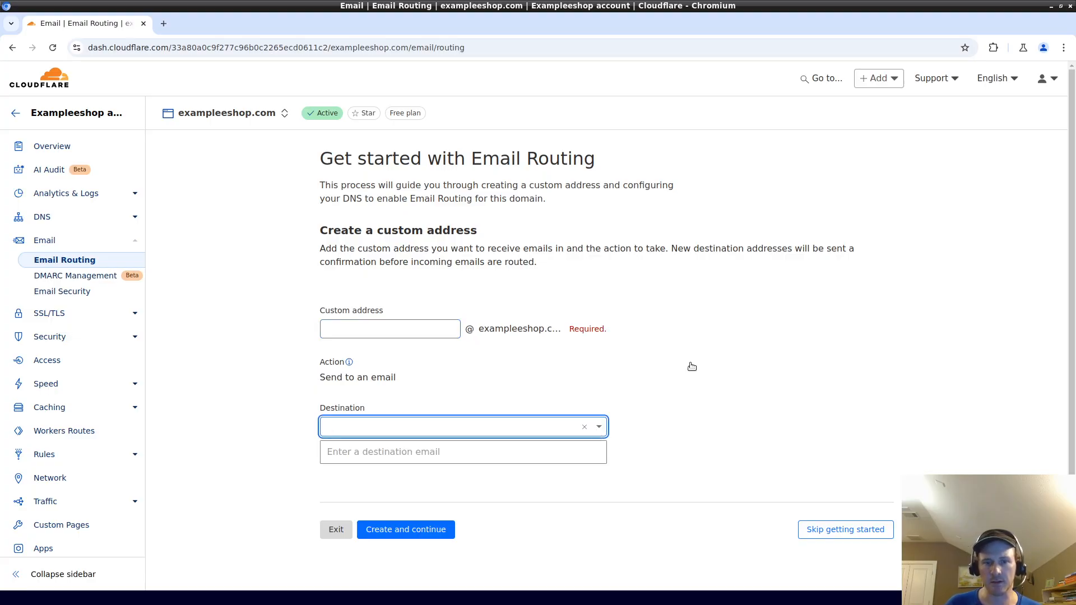
{"action": "left_click", "coordinate": [657, 391]}
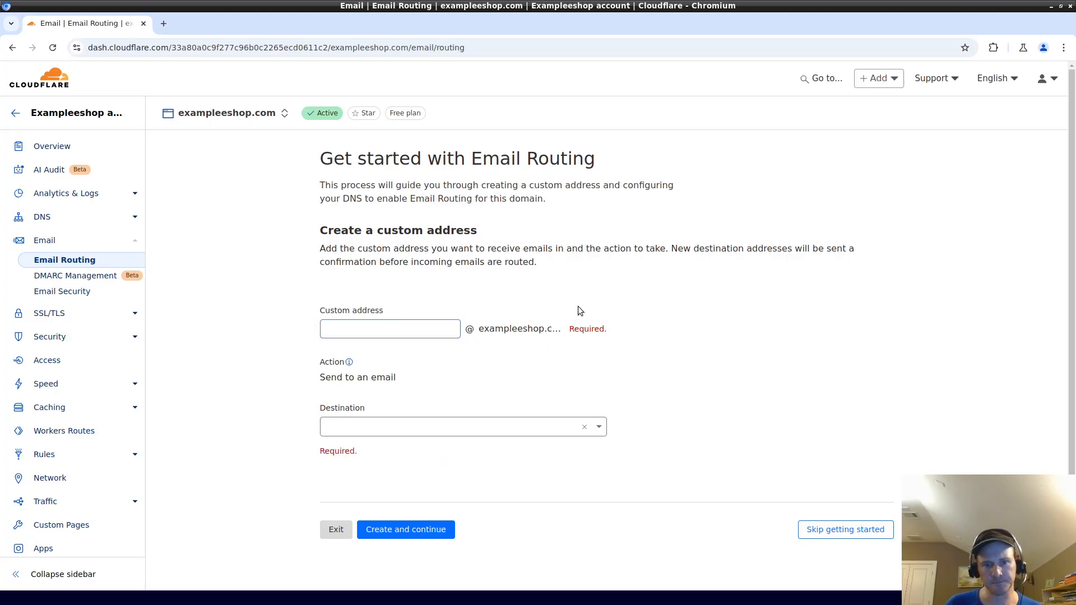
- Try to create the custom address "example1" on the domain with the destination left empty
{"action": "left_click", "coordinate": [395, 331]}
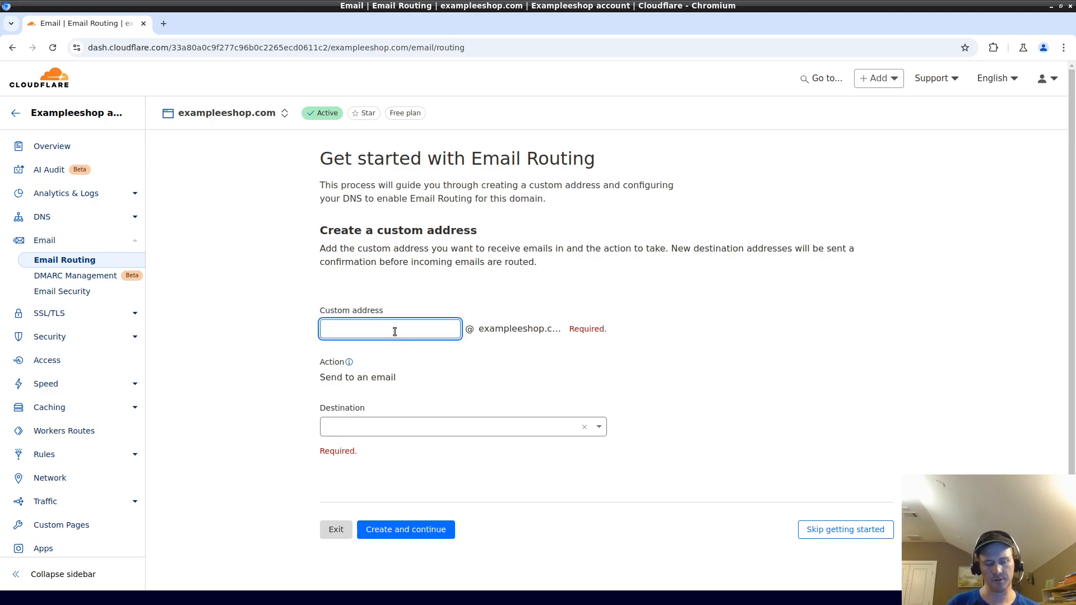
{"action": "type", "text": "example"}
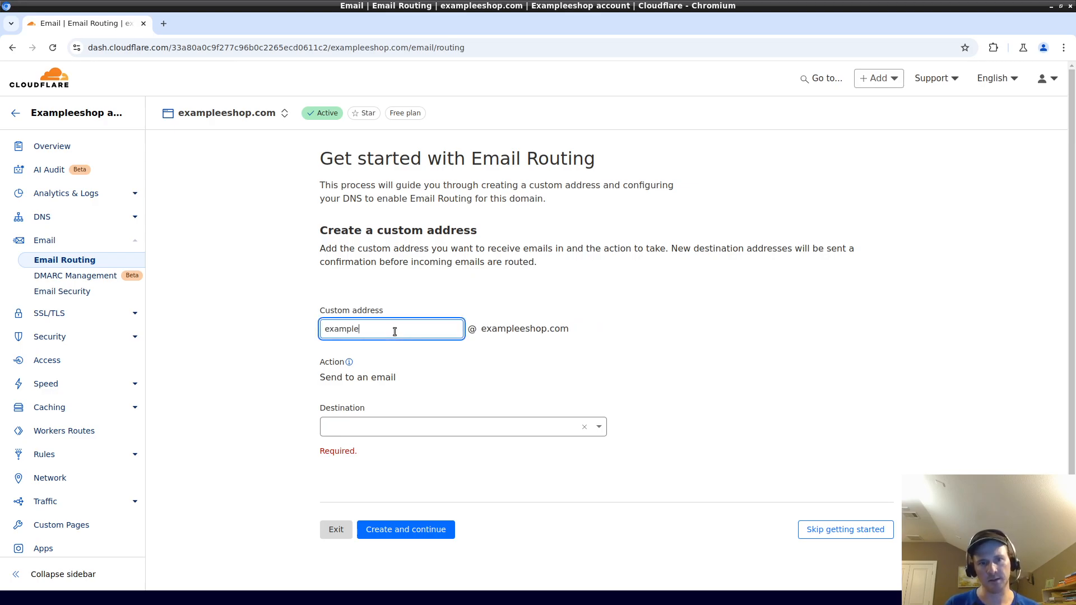
{"action": "type", "text": "1"}
{"action": "left_click", "coordinate": [481, 432]}
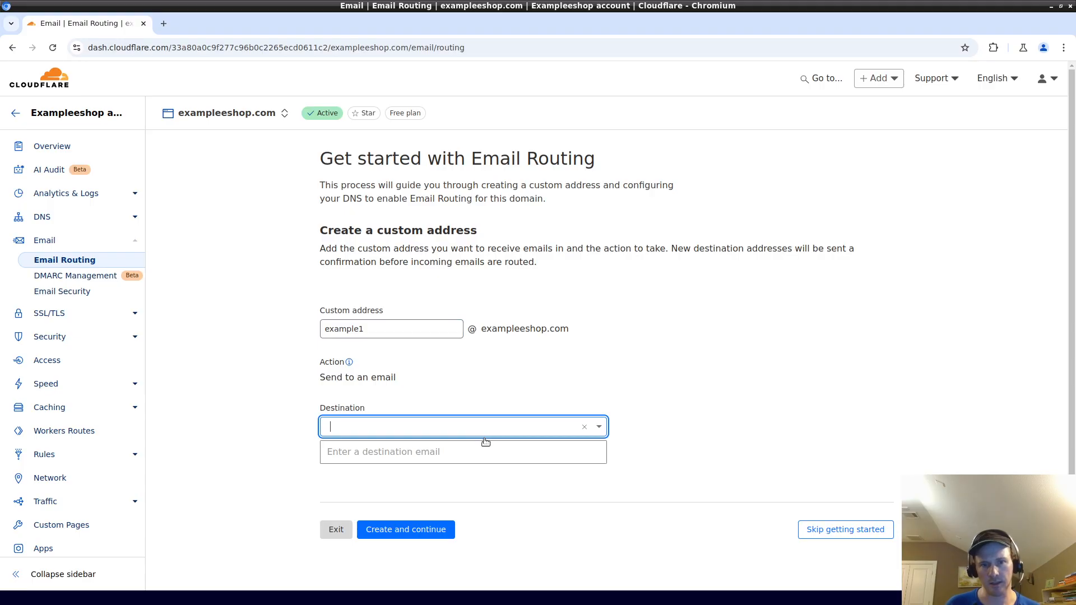
{"action": "left_click", "coordinate": [693, 409]}
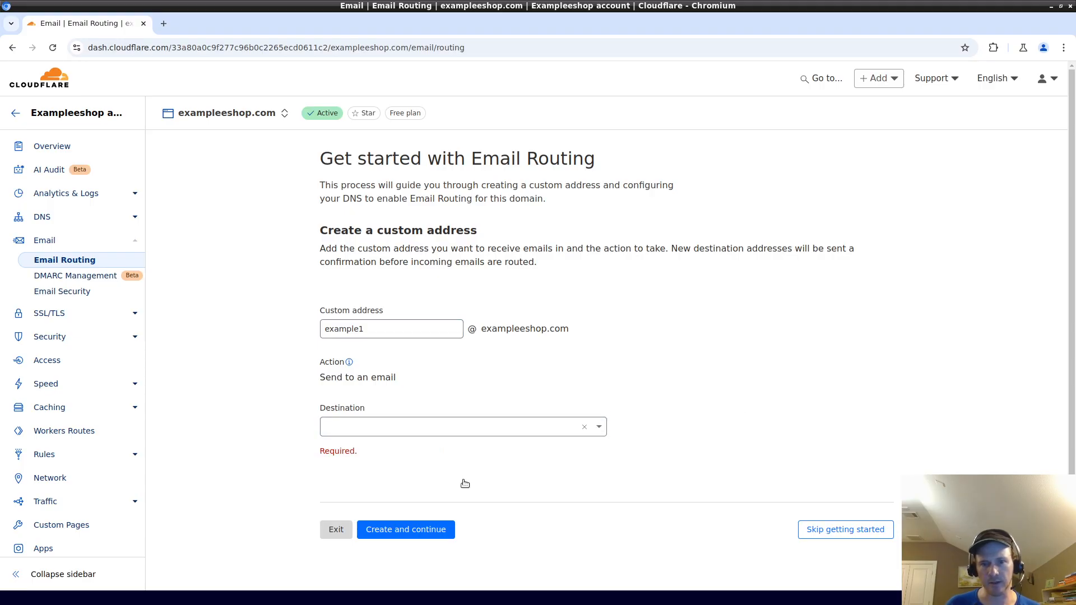
{"action": "left_click", "coordinate": [420, 528]}
{"action": "scroll", "coordinate": [459, 306], "scroll_direction": "down", "scroll_amount": 3}
{"action": "scroll", "coordinate": [495, 308], "scroll_direction": "up", "scroll_amount": 3}
{"action": "scroll", "coordinate": [538, 321], "scroll_direction": "down", "scroll_amount": 3}
{"action": "scroll", "coordinate": [660, 342], "scroll_direction": "up", "scroll_amount": 3}
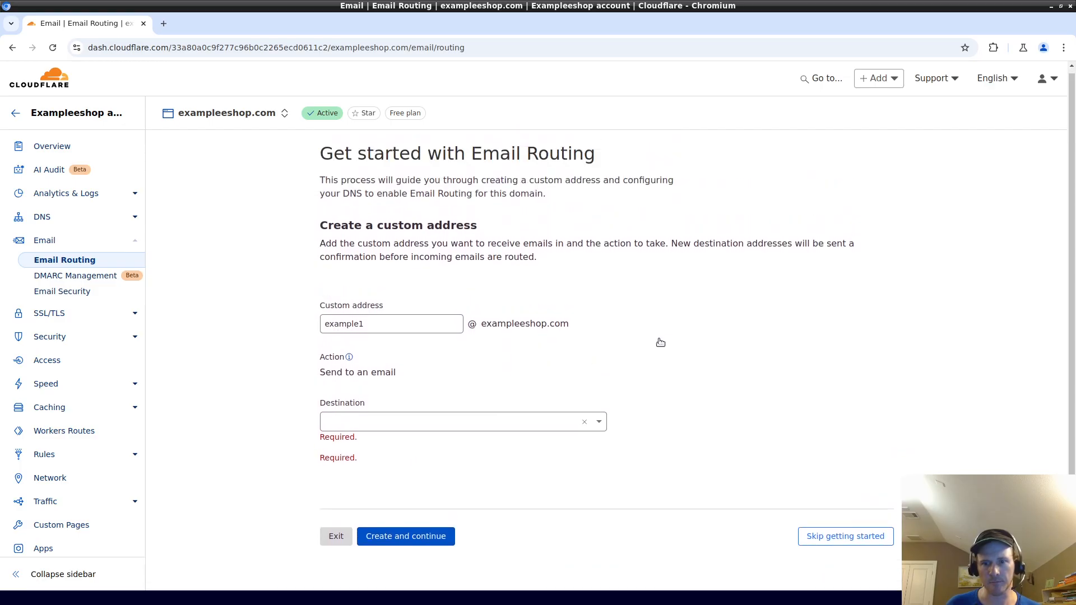
{"action": "left_click", "coordinate": [503, 423]}
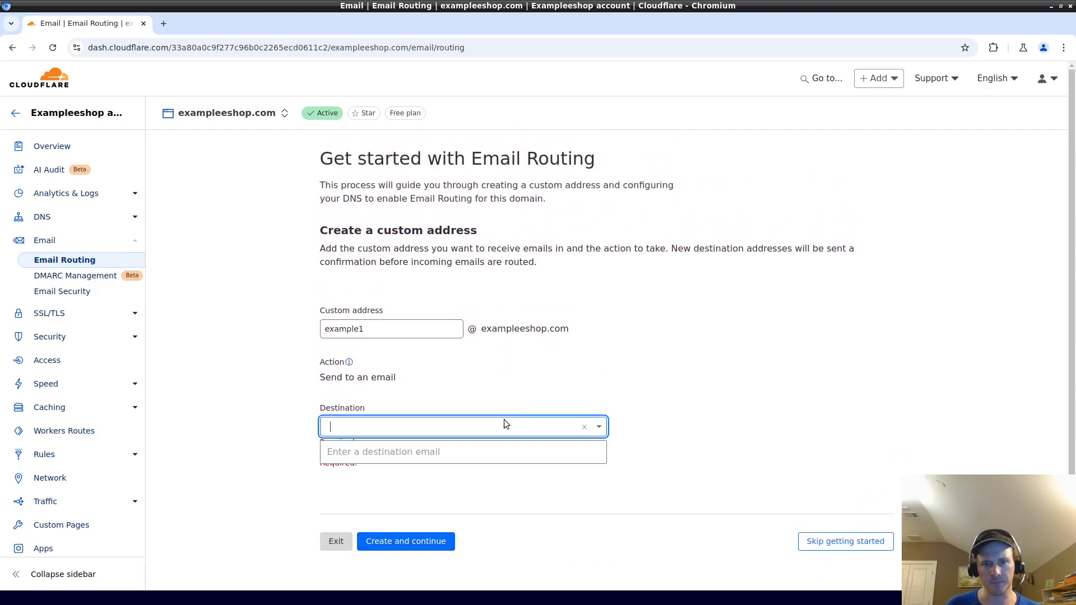
- Skip the setup guide and enable Email Routing by adding the missing MX and TXT records to the domain's DNS
{"action": "left_click", "coordinate": [851, 541]}
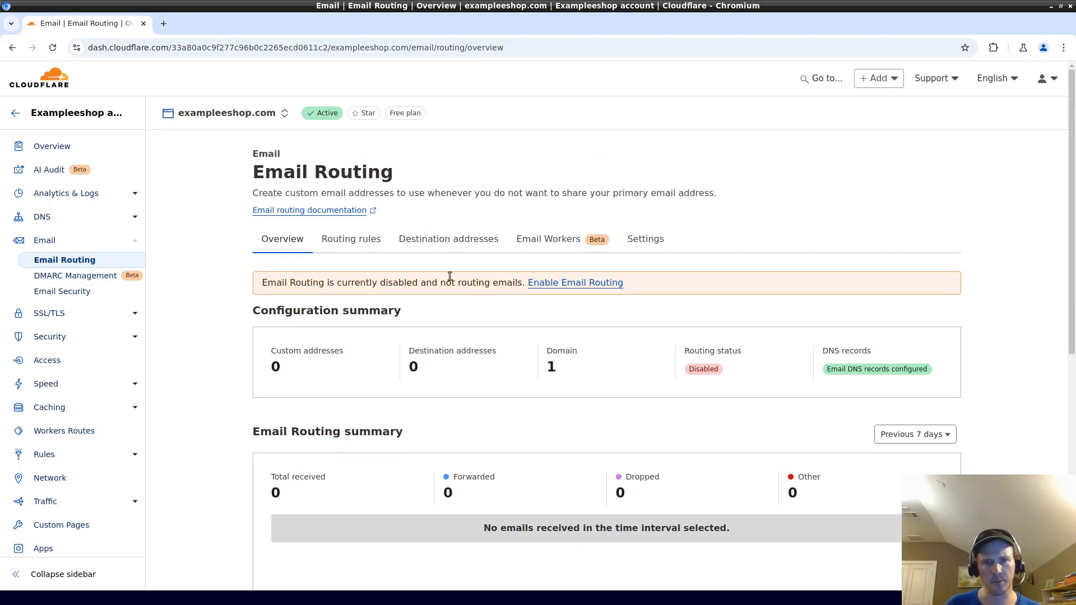
{"action": "left_click", "coordinate": [583, 283]}
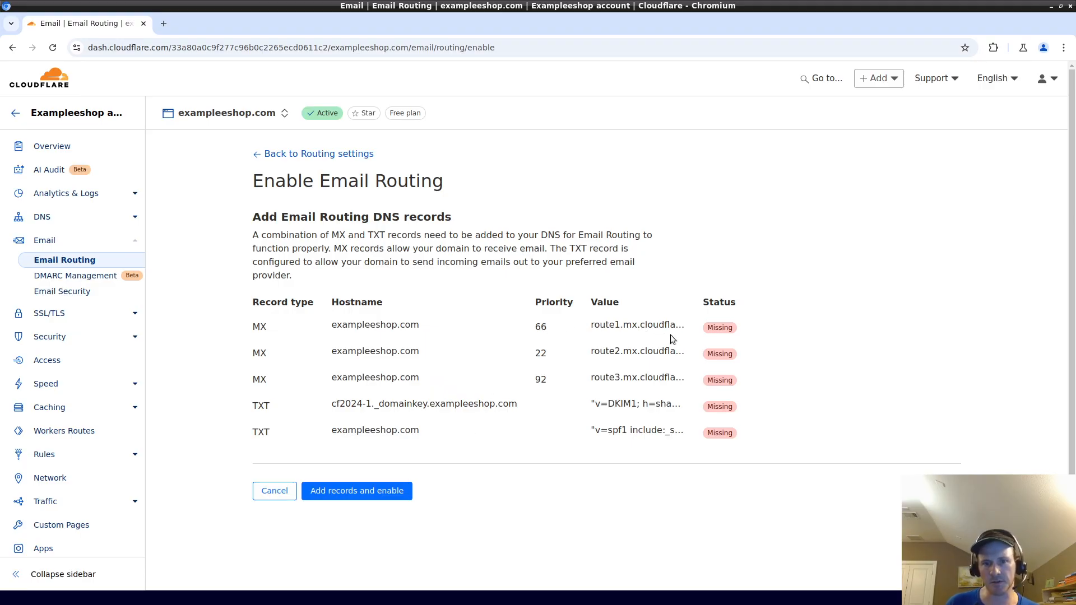
{"action": "left_click", "coordinate": [383, 494]}
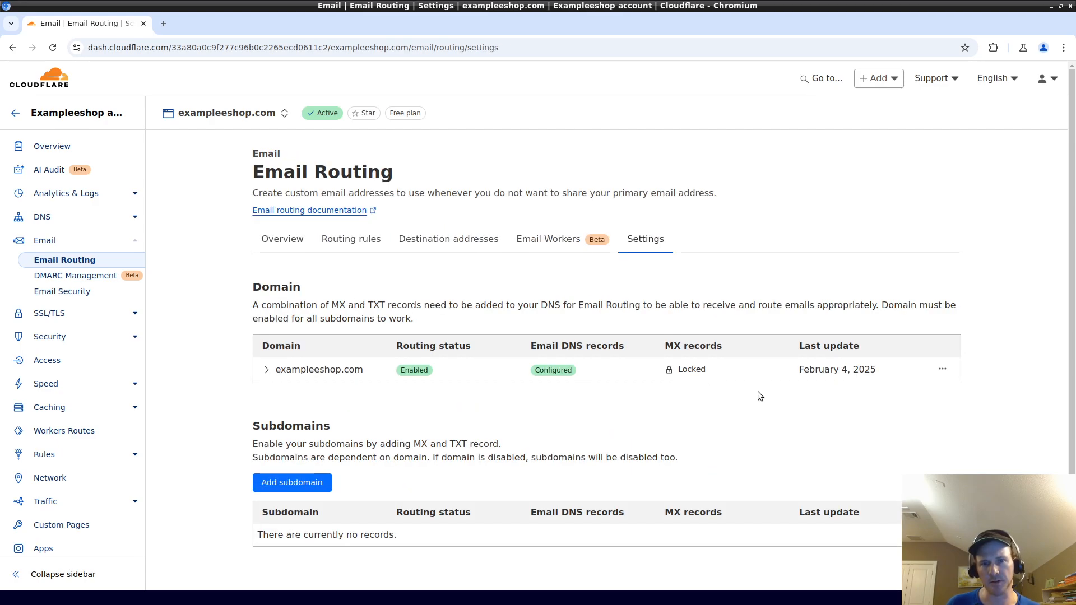
- Open the domain's DNS records and examine the MX, DKIM and SPF entries for Email Routing
{"action": "left_click", "coordinate": [135, 217]}
{"action": "left_click", "coordinate": [58, 237]}
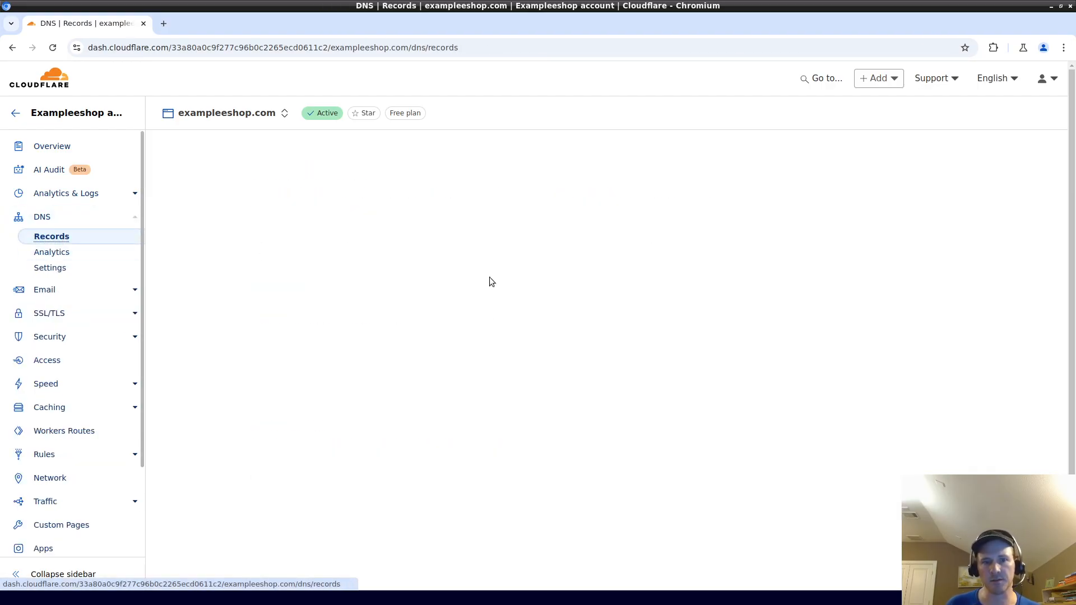
{"action": "scroll", "coordinate": [533, 423], "scroll_direction": "down", "scroll_amount": 3}
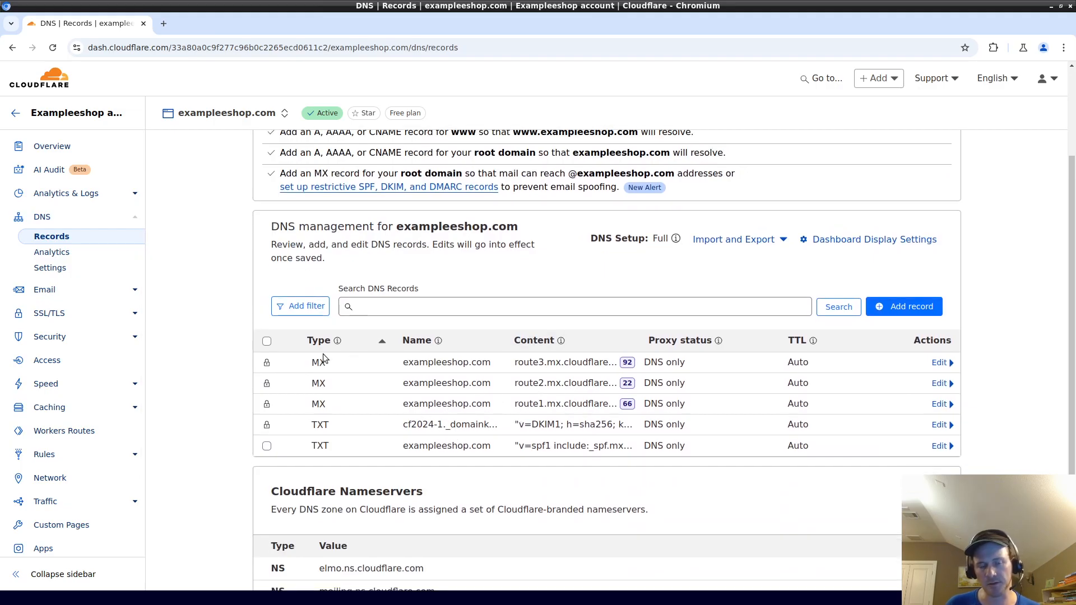
{"action": "left_click_drag", "start_coordinate": [308, 365], "coordinate": [340, 379]}
{"action": "left_click", "coordinate": [417, 390]}
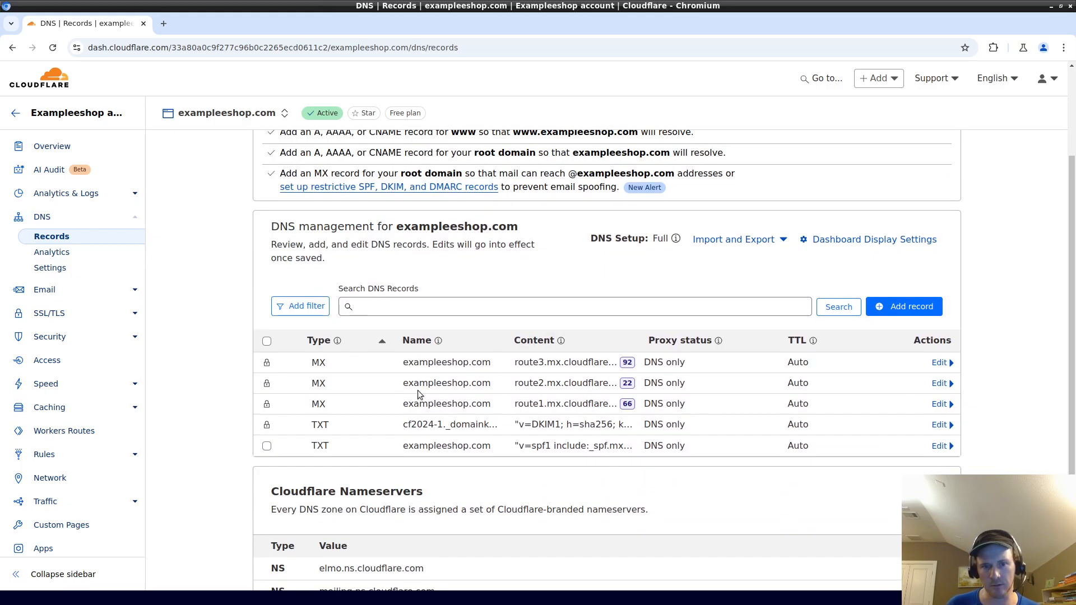
{"action": "left_click_drag", "start_coordinate": [403, 425], "coordinate": [494, 425]}
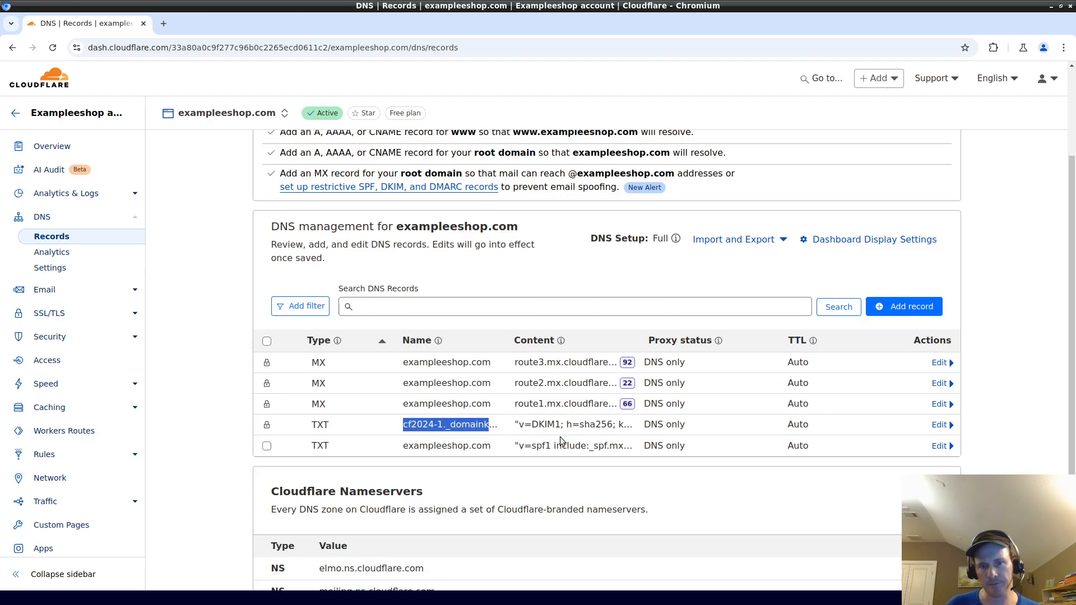
{"action": "double_click", "coordinate": [559, 425]}
{"action": "triple_click", "coordinate": [559, 426]}
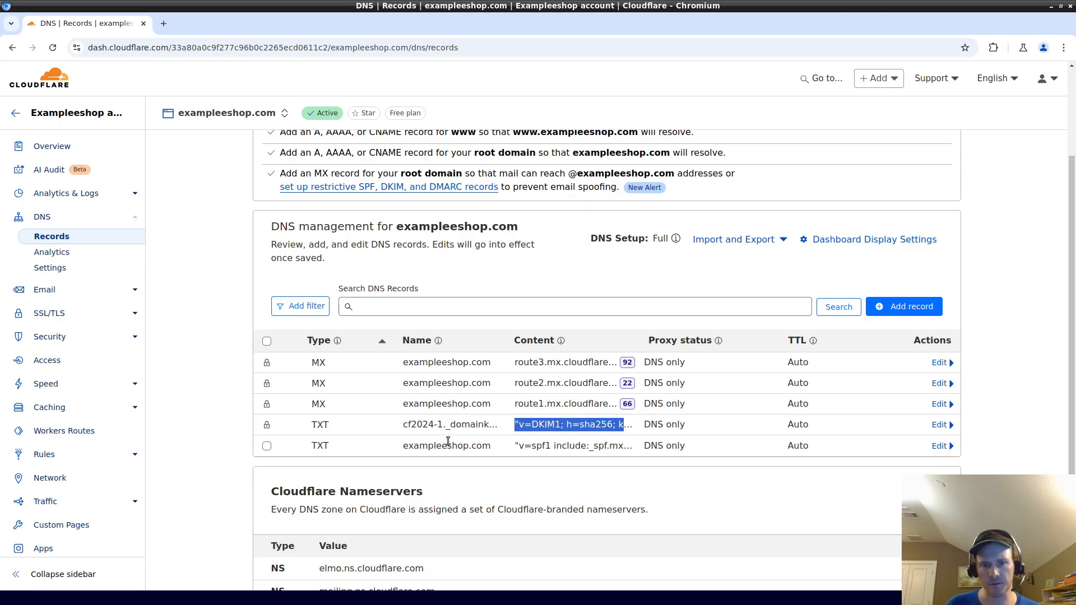
{"action": "triple_click", "coordinate": [577, 445]}
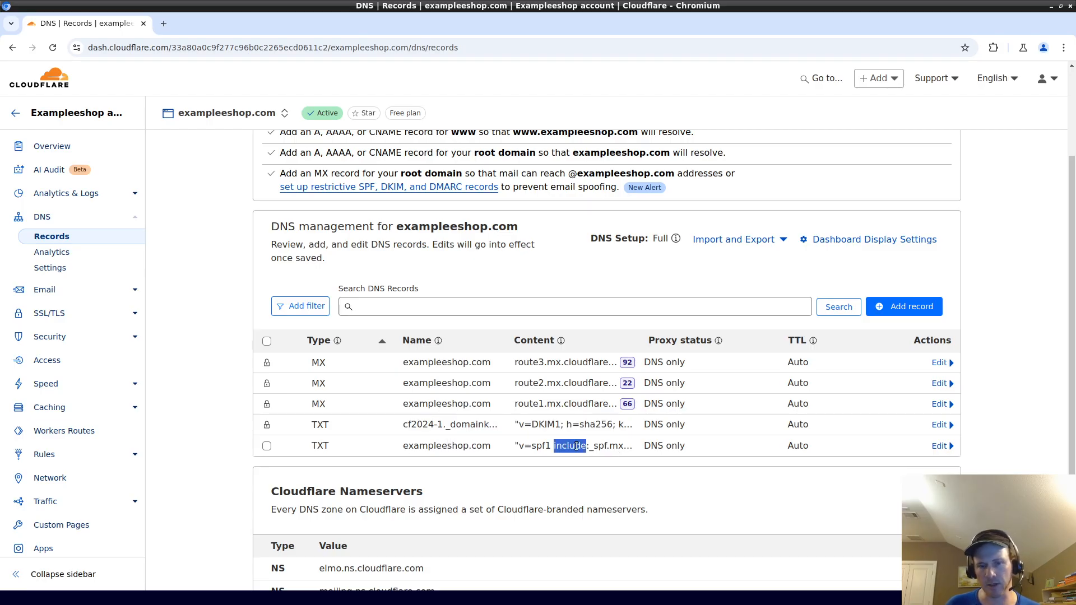
{"action": "double_click", "coordinate": [537, 424]}
{"action": "left_click", "coordinate": [596, 445]}
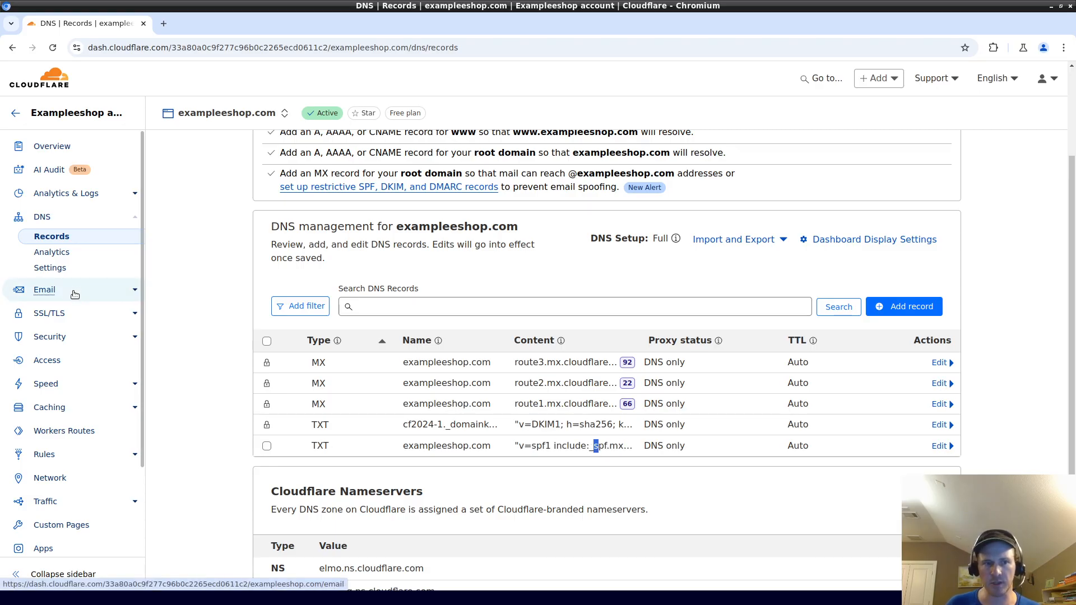
- Return to Email Routing and check its overview summary and routing rules
{"action": "left_click", "coordinate": [126, 291]}
{"action": "left_click", "coordinate": [56, 309]}
{"action": "scroll", "coordinate": [531, 240], "scroll_direction": "down", "scroll_amount": 2}
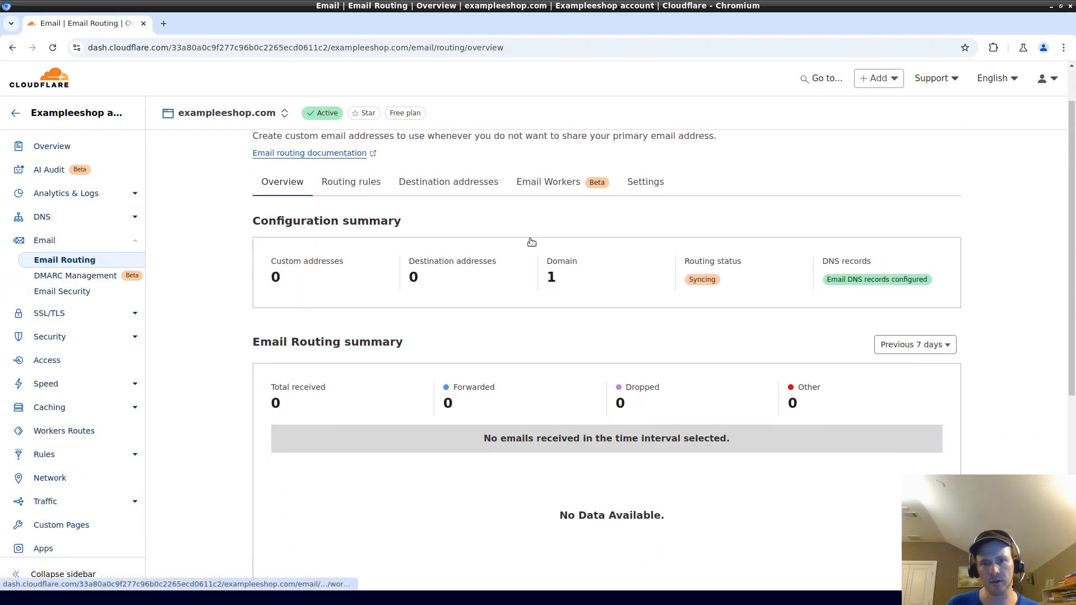
{"action": "scroll", "coordinate": [531, 240], "scroll_direction": "up", "scroll_amount": 2}
{"action": "left_click", "coordinate": [336, 235]}
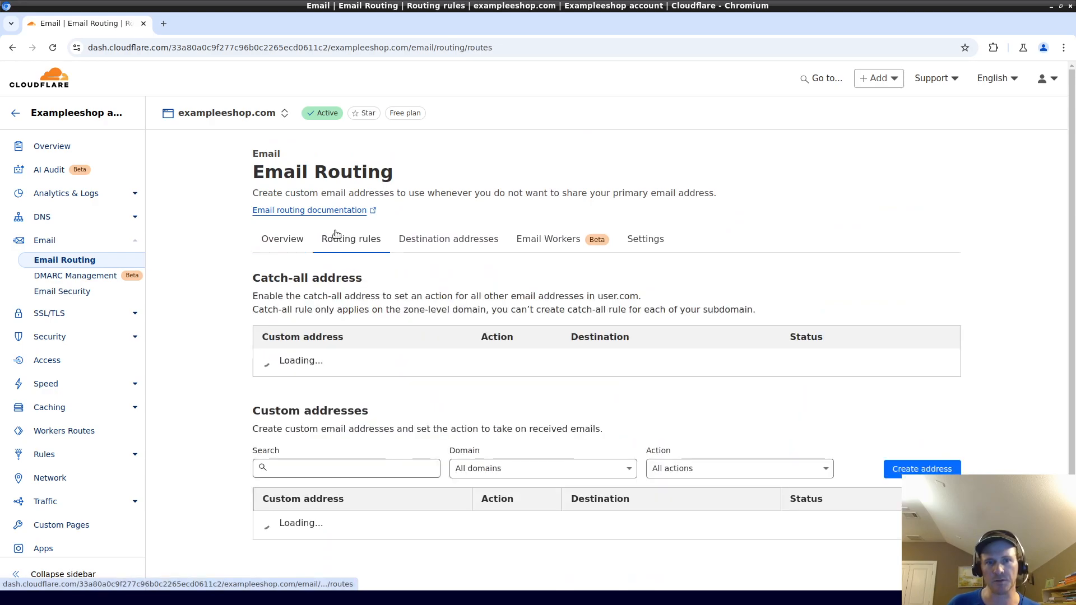
{"action": "left_click", "coordinate": [301, 234]}
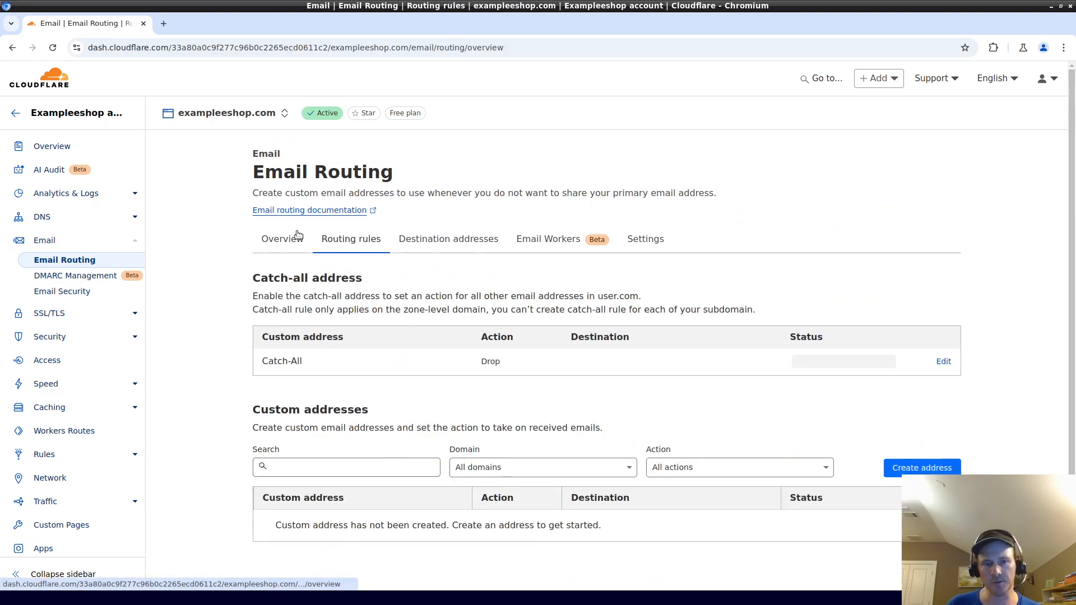
- Review the Email Routing rules and the destination addresses list for the domain
{"action": "left_click", "coordinate": [363, 241]}
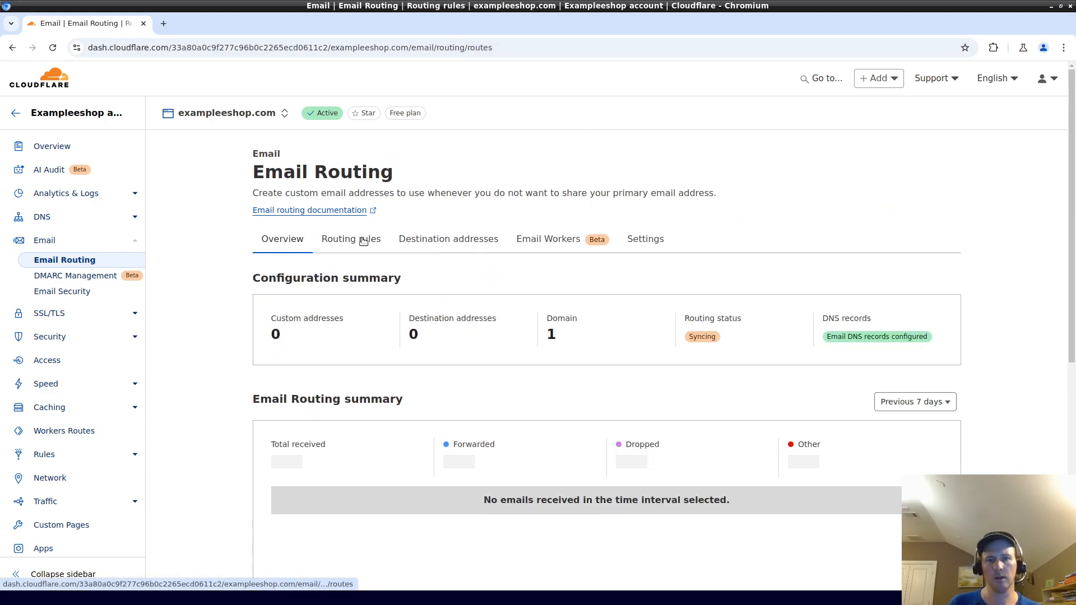
{"action": "scroll", "coordinate": [836, 290], "scroll_direction": "down", "scroll_amount": 2}
{"action": "scroll", "coordinate": [836, 295], "scroll_direction": "up", "scroll_amount": 2}
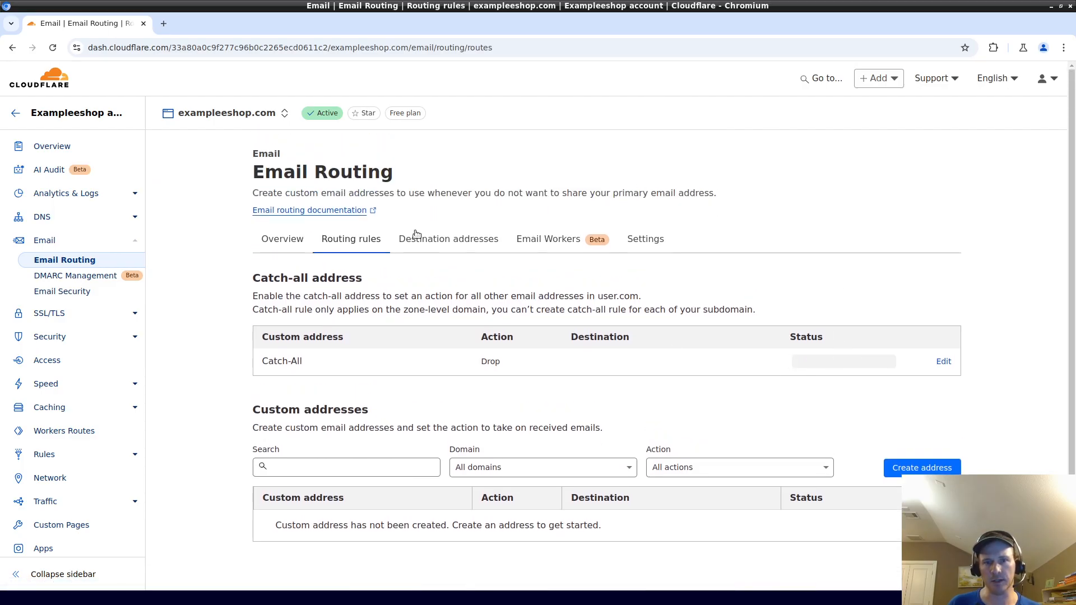
{"action": "left_click", "coordinate": [422, 238]}
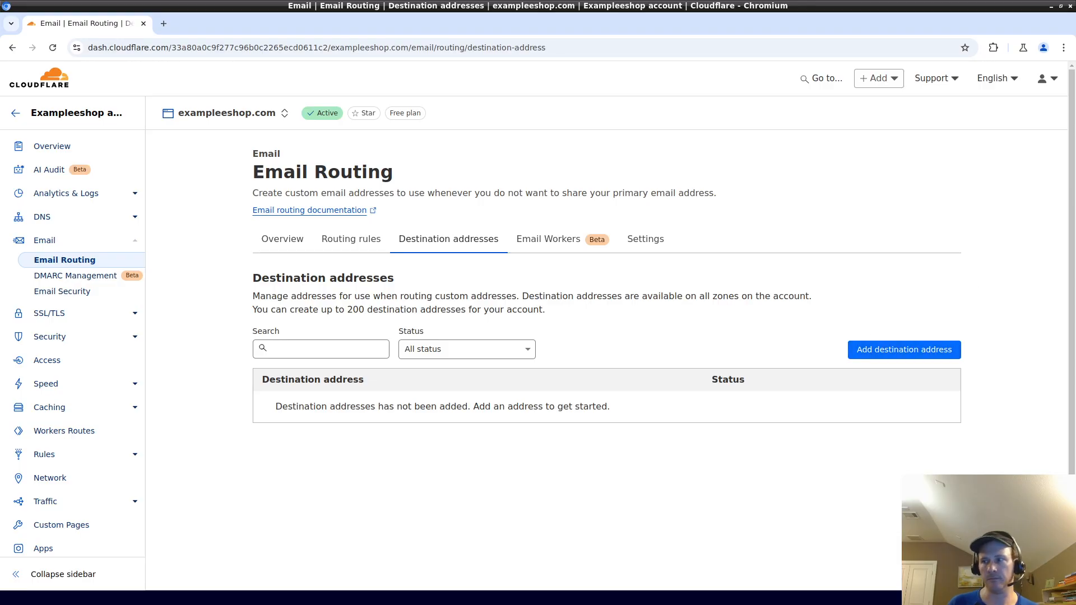
- Switch to the Google Docs notes and insert "address" before the @ sign of the example under "Destination email addresses"
{"action": "key", "text": "alt+Tab"}
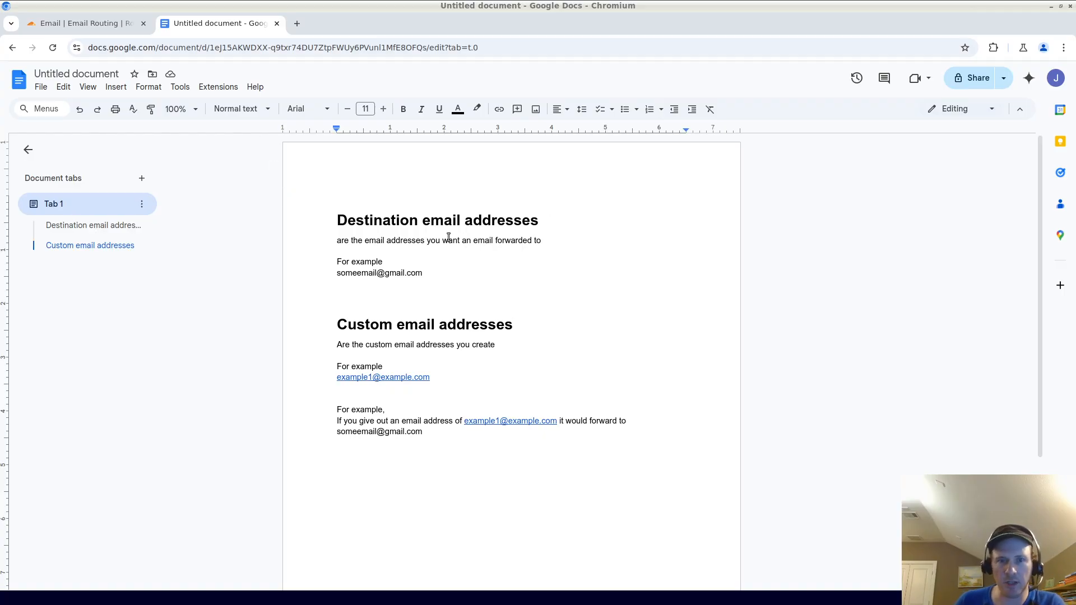
{"action": "left_click", "coordinate": [449, 264]}
{"action": "left_click", "coordinate": [445, 273]}
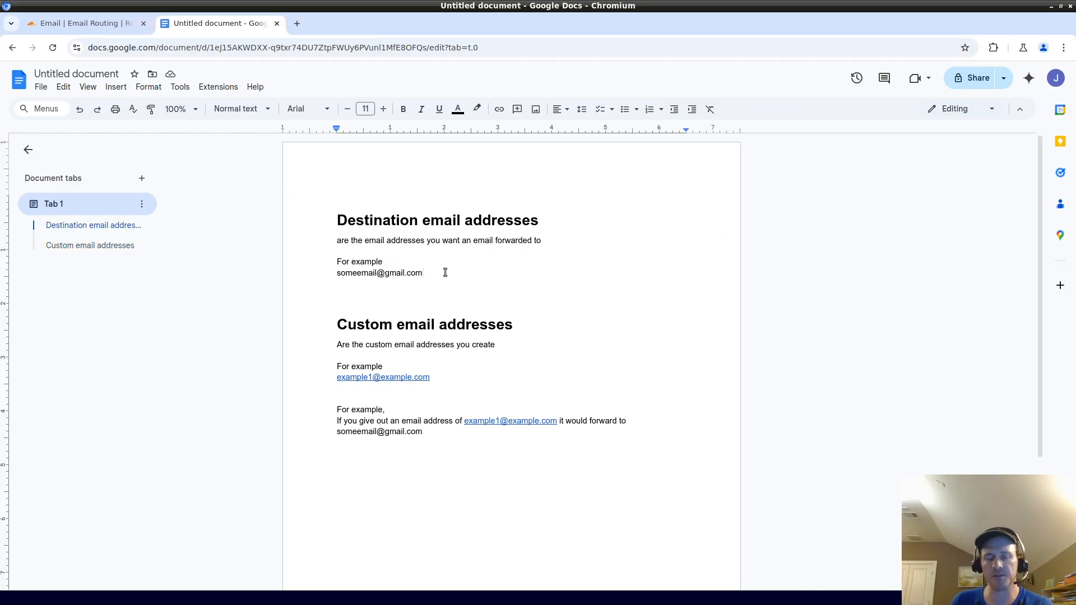
{"action": "left_click_drag", "start_coordinate": [445, 272], "coordinate": [306, 272]}
{"action": "left_click", "coordinate": [370, 286]}
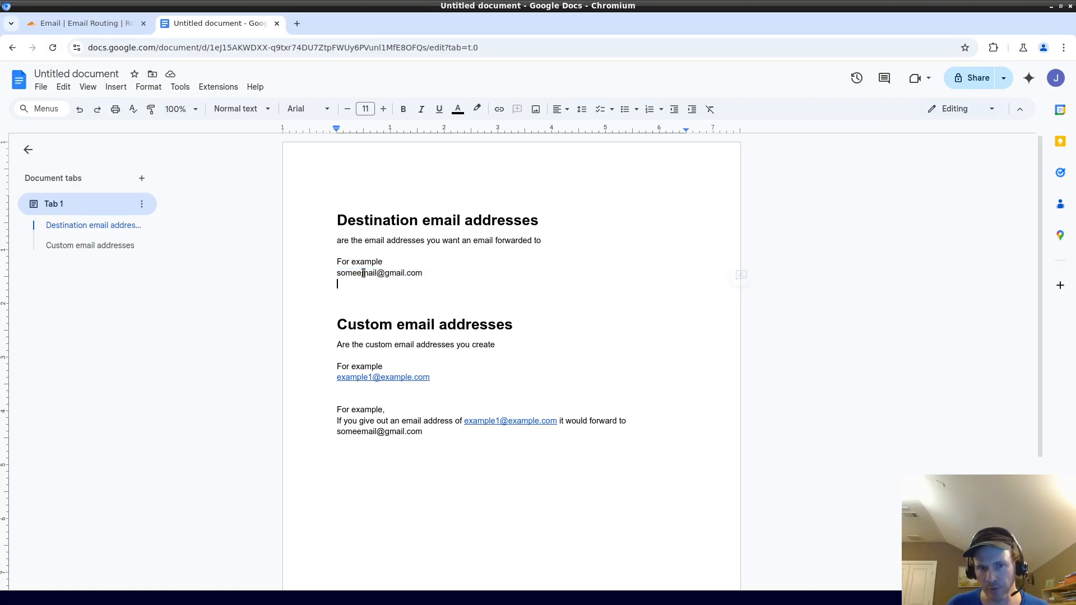
{"action": "left_click", "coordinate": [379, 274]}
{"action": "type", "text": "adre"}
{"action": "key", "text": "BackSpace"}
{"action": "key", "text": "BackSpace"}
{"action": "type", "text": "dress"}
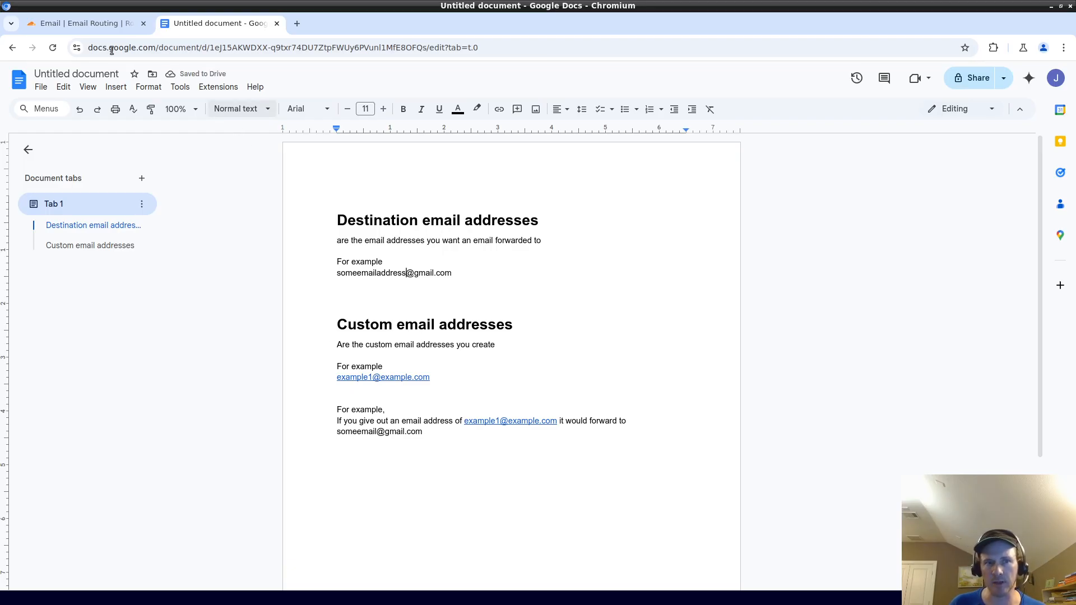
- Return to Cloudflare and check the destination addresses list, followed by the routing rules
{"action": "left_click", "coordinate": [84, 23]}
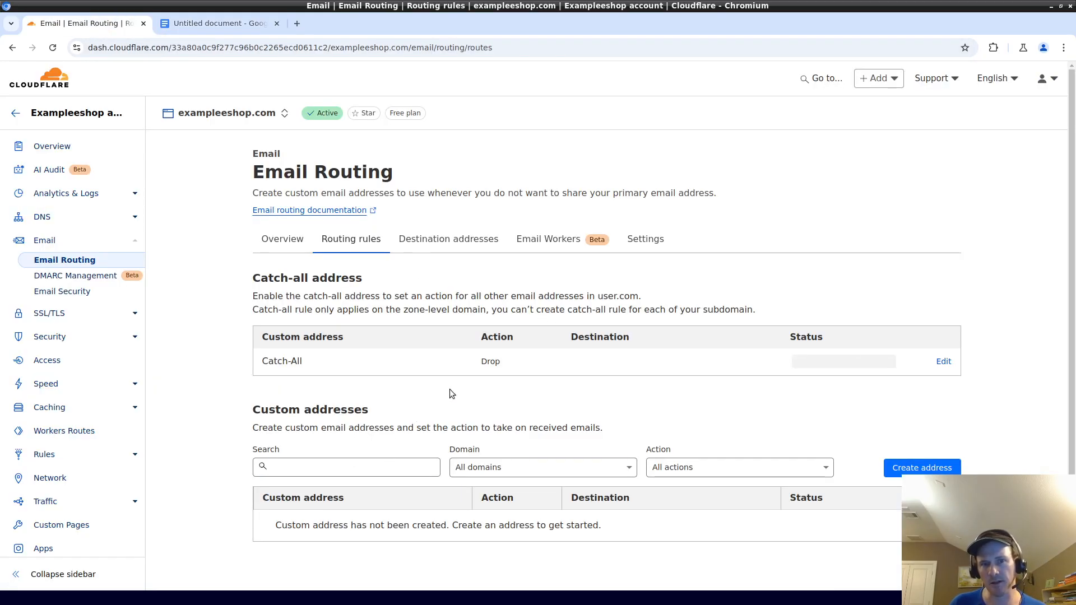
{"action": "left_click", "coordinate": [446, 242]}
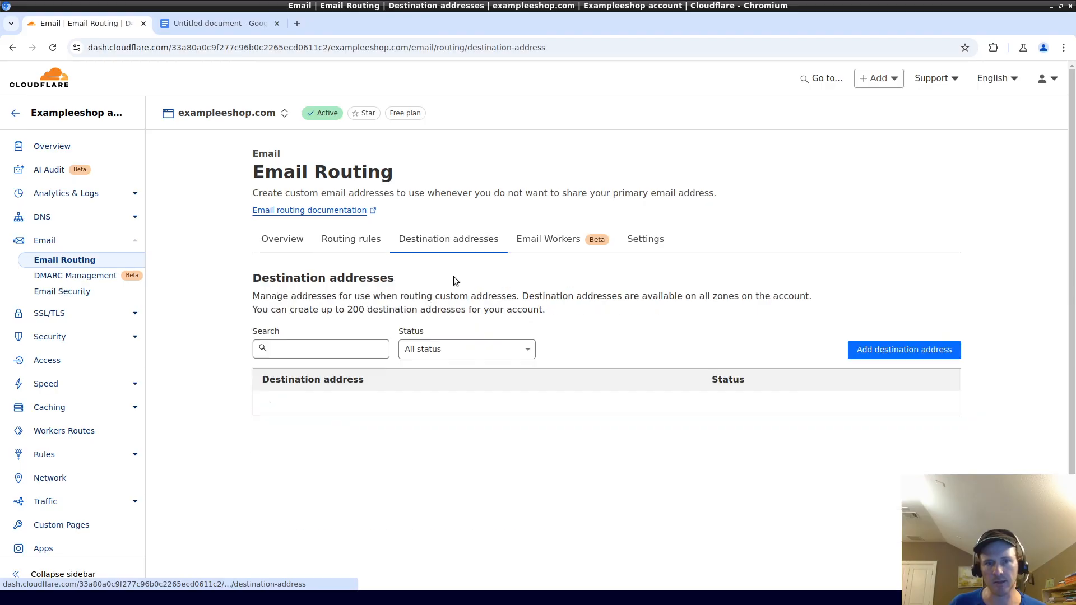
{"action": "left_click", "coordinate": [362, 241]}
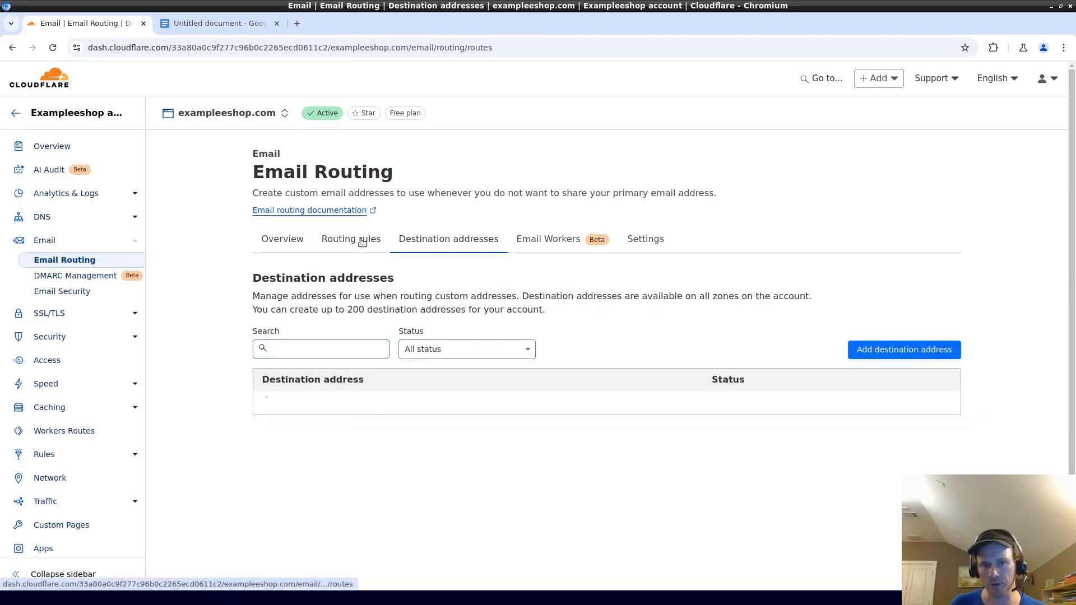
- Review the Google Docs notes on destination addresses, custom addresses and the forwarding example that links them
{"action": "left_click", "coordinate": [211, 23]}
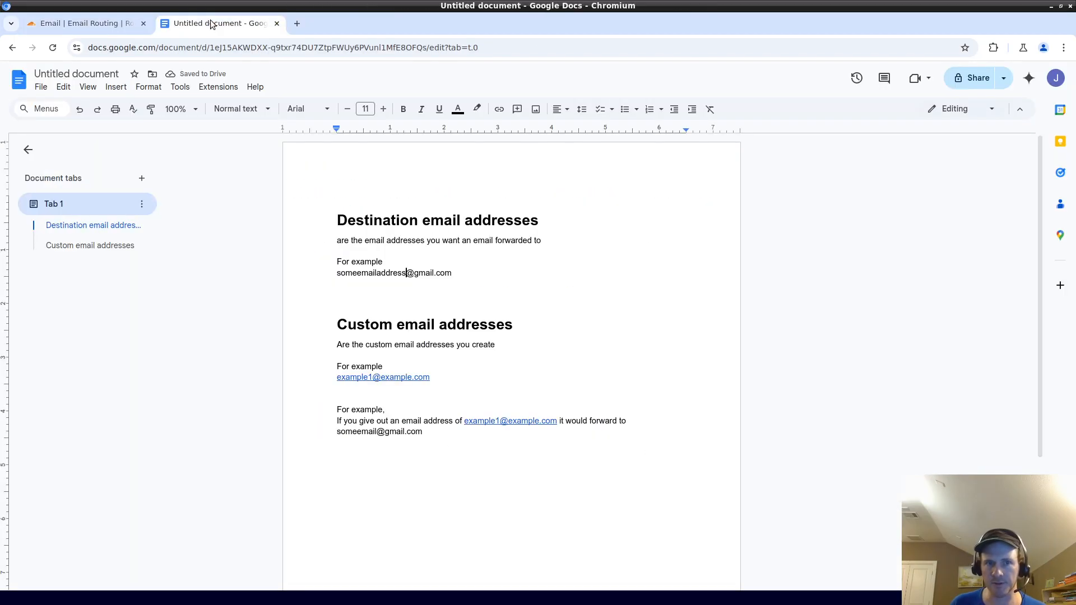
{"action": "left_click", "coordinate": [399, 307]}
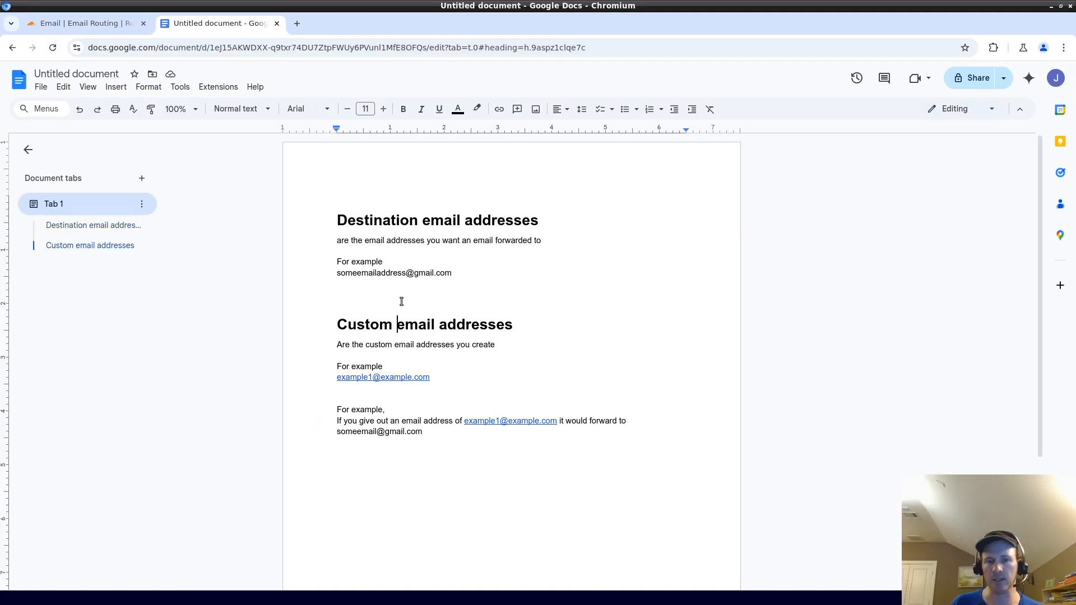
{"action": "left_click", "coordinate": [385, 293]}
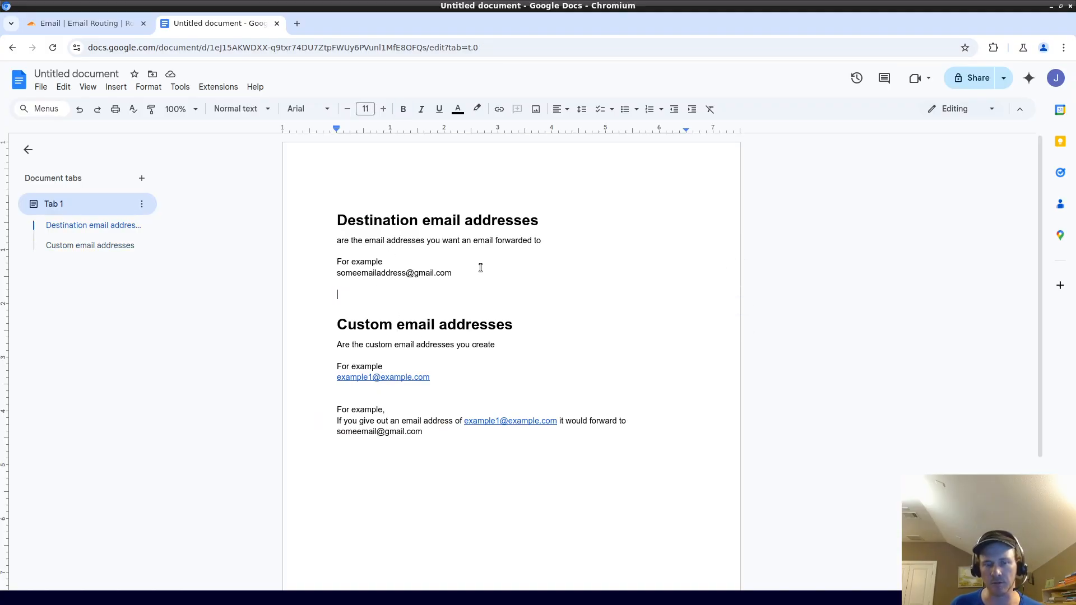
{"action": "double_click", "coordinate": [398, 272]}
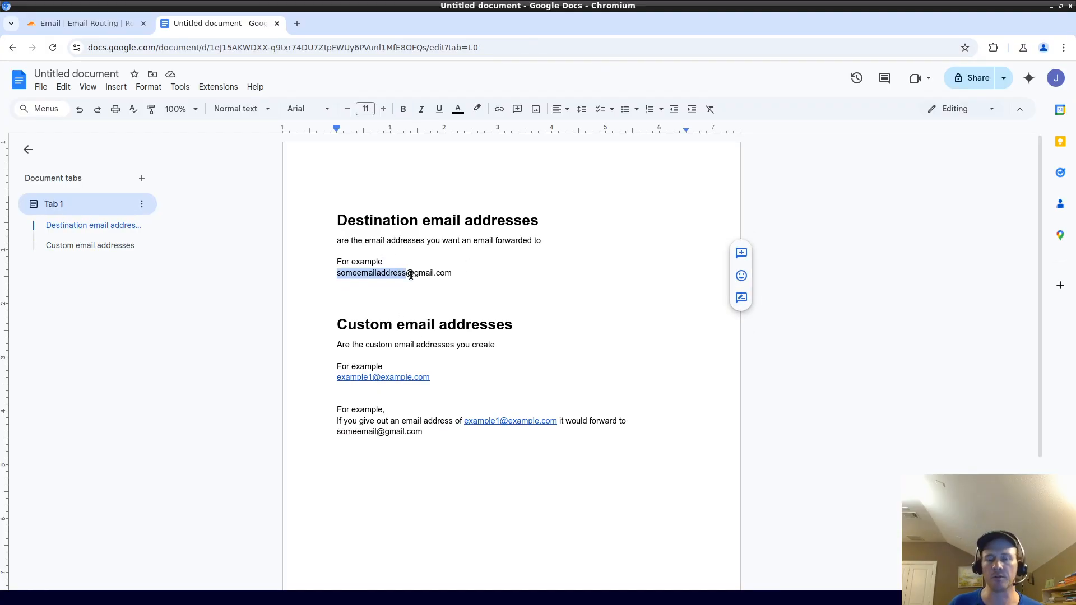
{"action": "double_click", "coordinate": [421, 272]}
{"action": "left_click", "coordinate": [432, 324]}
{"action": "left_click", "coordinate": [430, 387]}
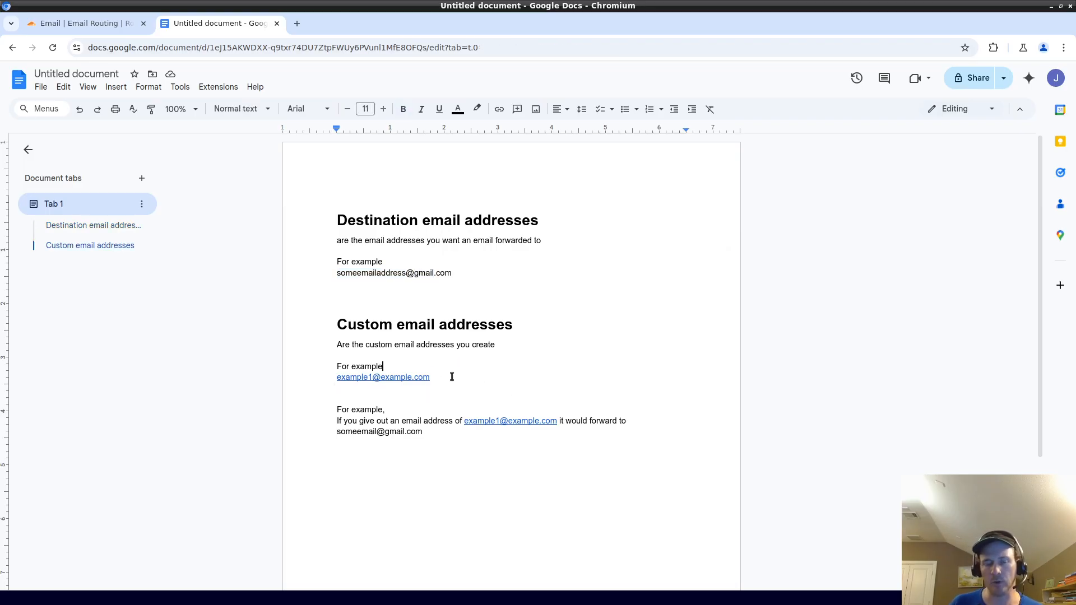
{"action": "left_click_drag", "start_coordinate": [456, 376], "coordinate": [335, 378]}
{"action": "left_click", "coordinate": [384, 451]}
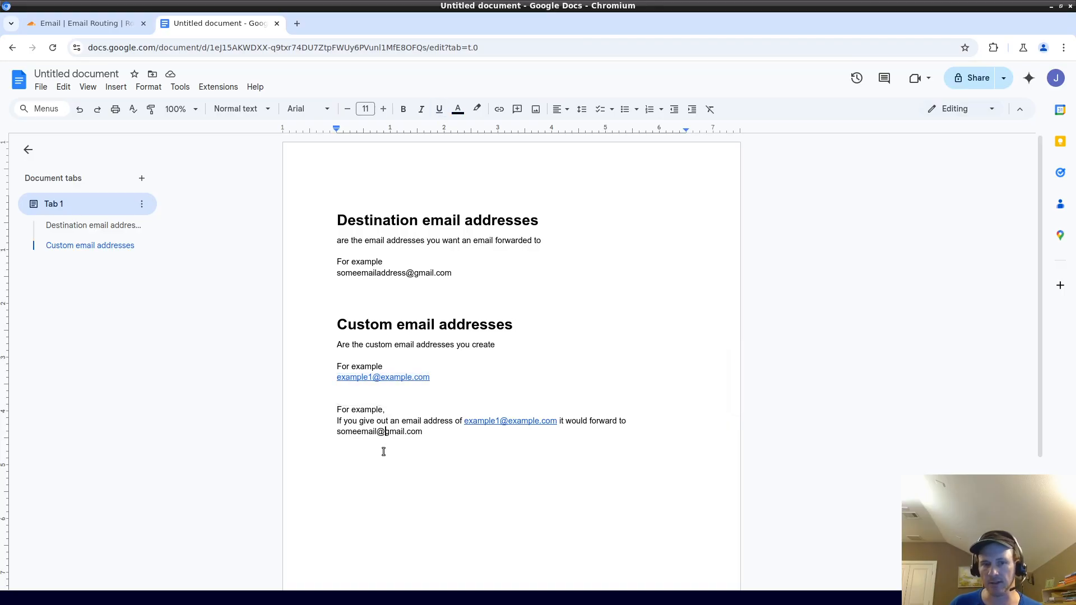
{"action": "left_click_drag", "start_coordinate": [464, 421], "coordinate": [555, 425]}
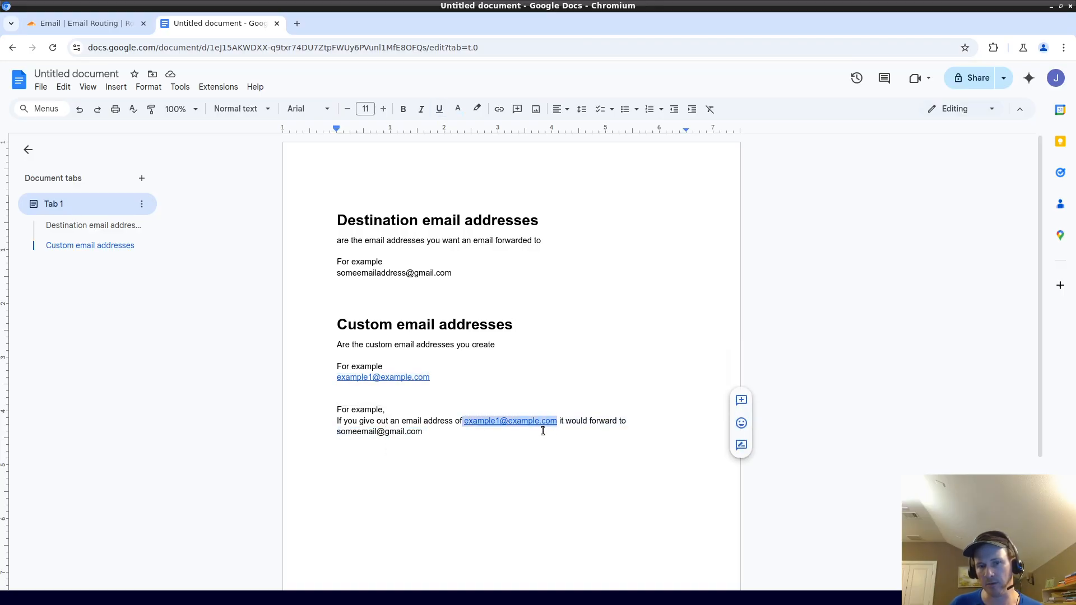
{"action": "left_click", "coordinate": [407, 480]}
{"action": "left_click_drag", "start_coordinate": [421, 437], "coordinate": [329, 436]}
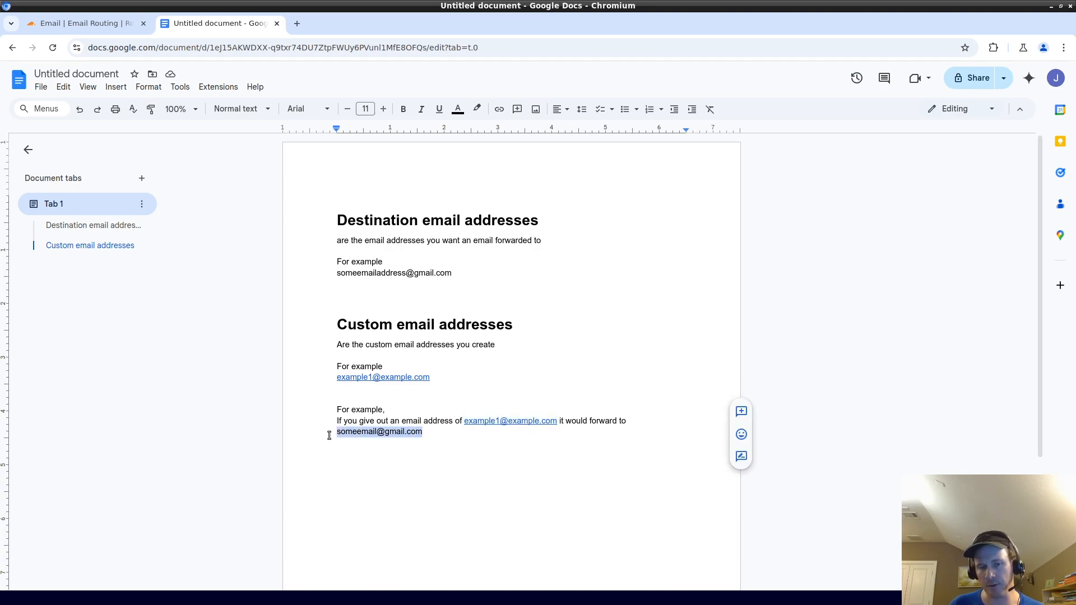
- Return to Cloudflare and add the copied temporary email address as a new destination address for Email Routing
{"action": "left_click", "coordinate": [84, 23]}
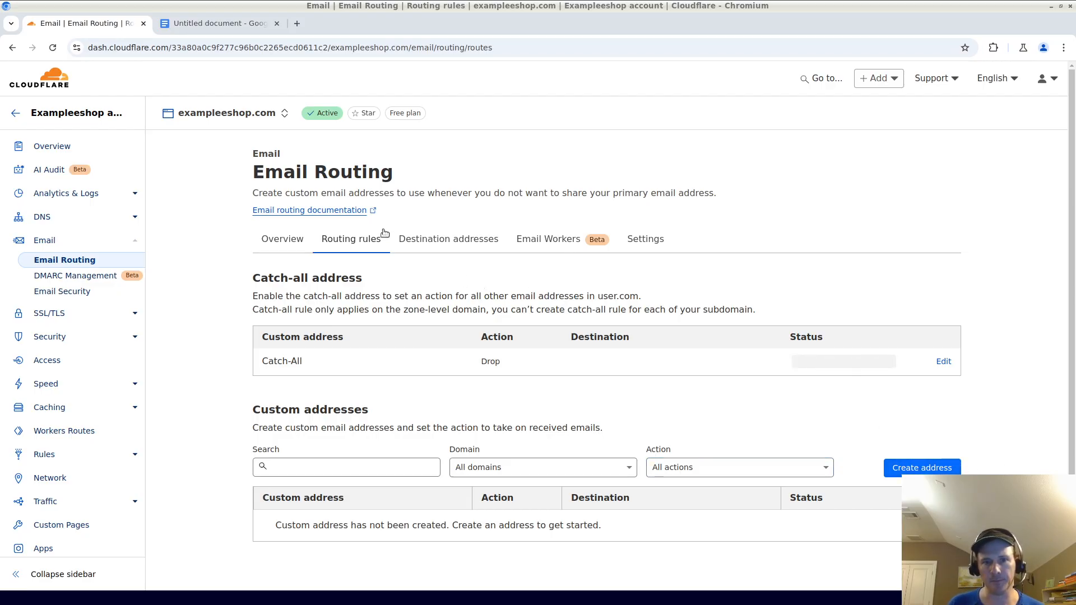
{"action": "left_click", "coordinate": [418, 238]}
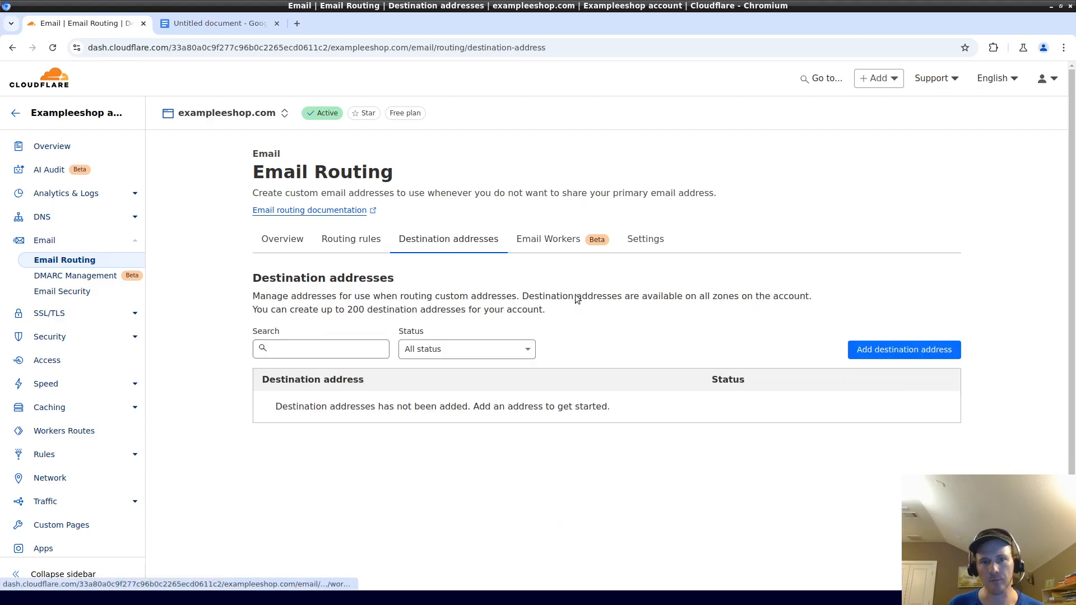
{"action": "left_click", "coordinate": [884, 349]}
{"action": "left_click", "coordinate": [433, 252]}
{"action": "key", "text": "ctrl+v"}
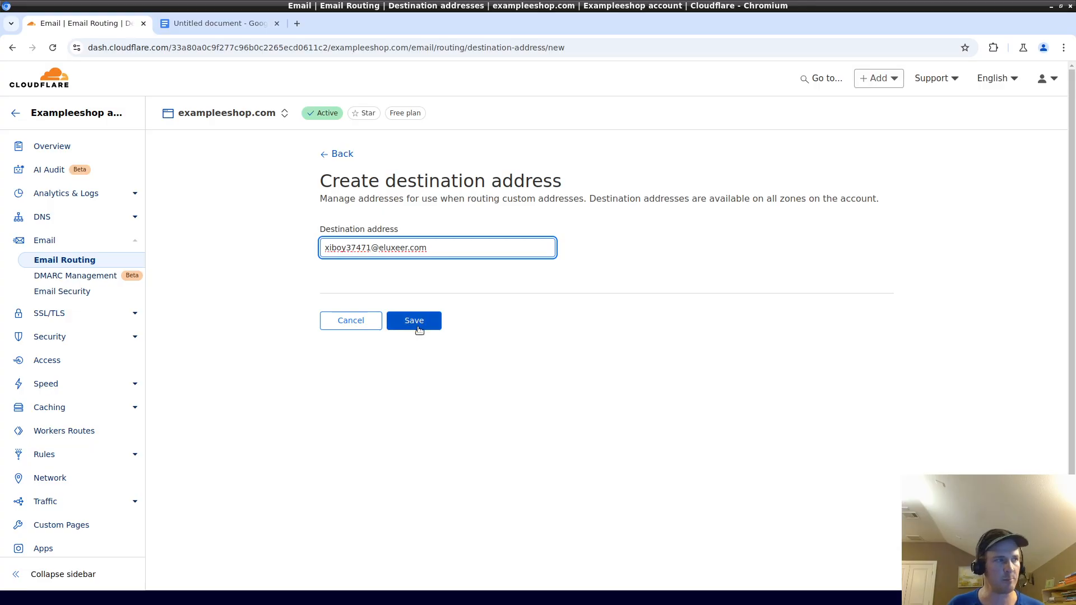
{"action": "mouse_move", "coordinate": [132, 604]}
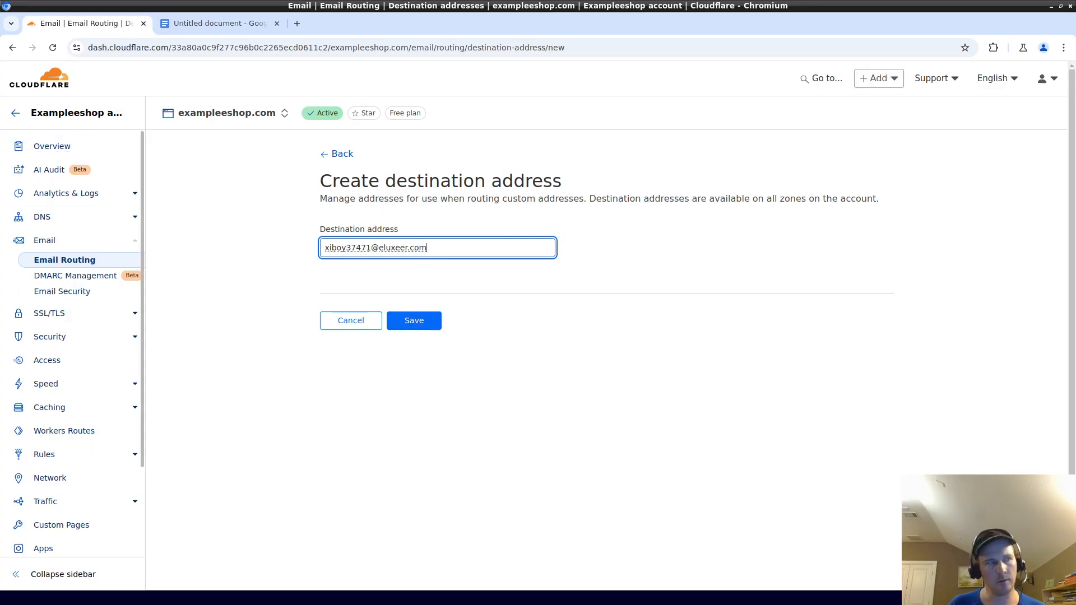
{"action": "left_click", "coordinate": [423, 320]}
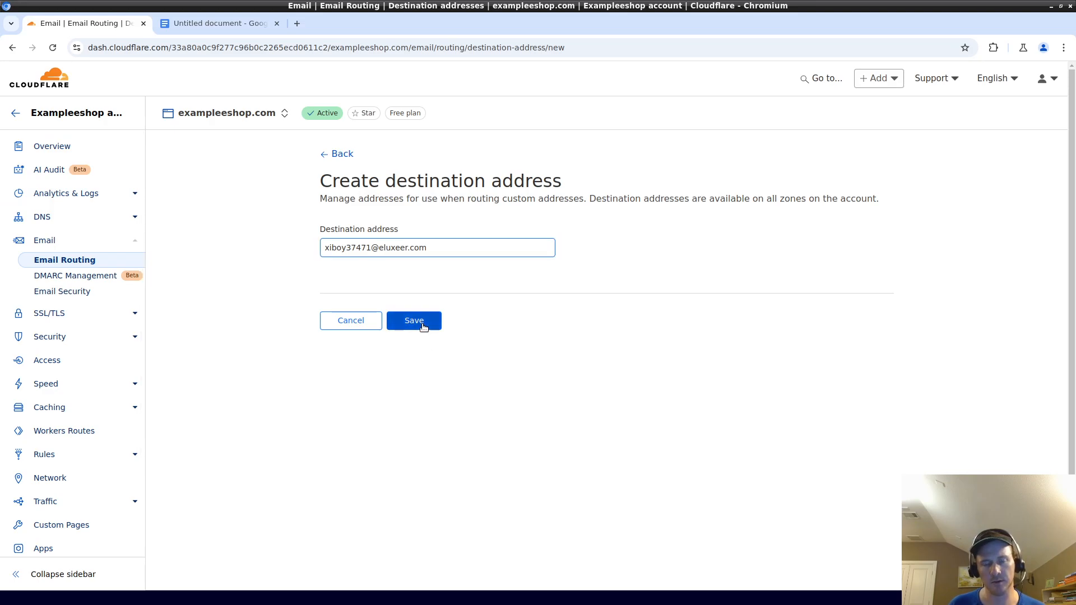
- Check the Temp Mail inbox for the verification message and the new destination address's status in Cloudflare
{"action": "left_click_drag", "start_coordinate": [0, 51], "coordinate": [718, 86]}
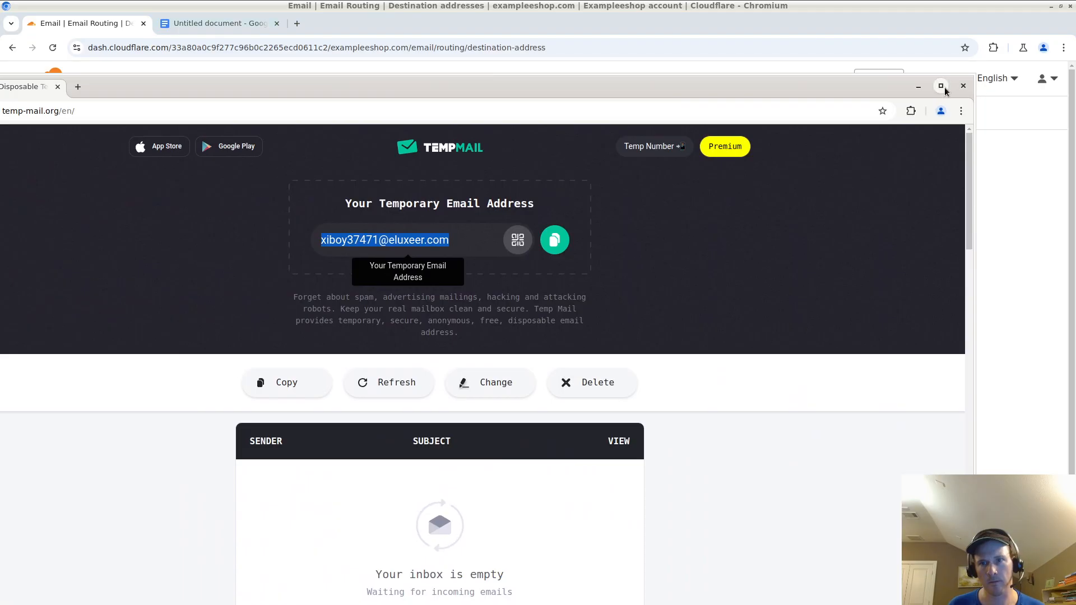
{"action": "left_click", "coordinate": [939, 85]}
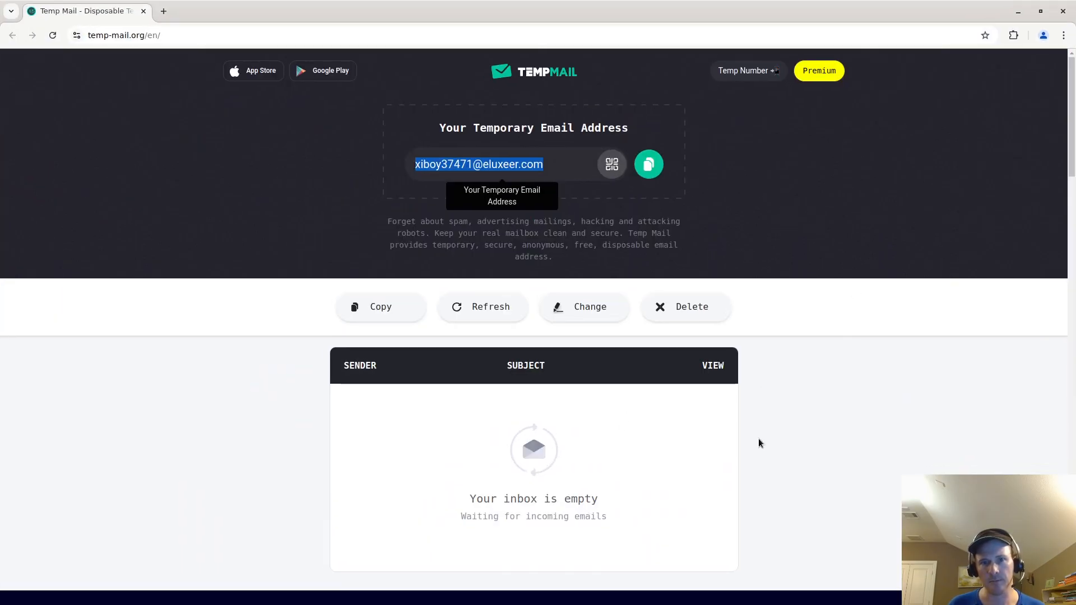
{"action": "left_click", "coordinate": [208, 598]}
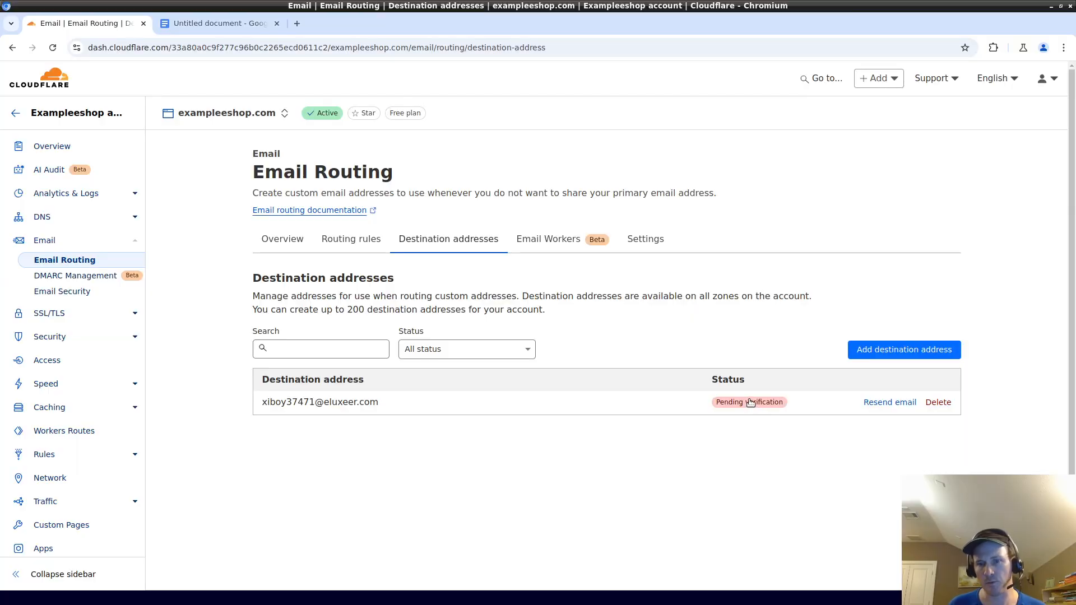
{"action": "left_click", "coordinate": [289, 597]}
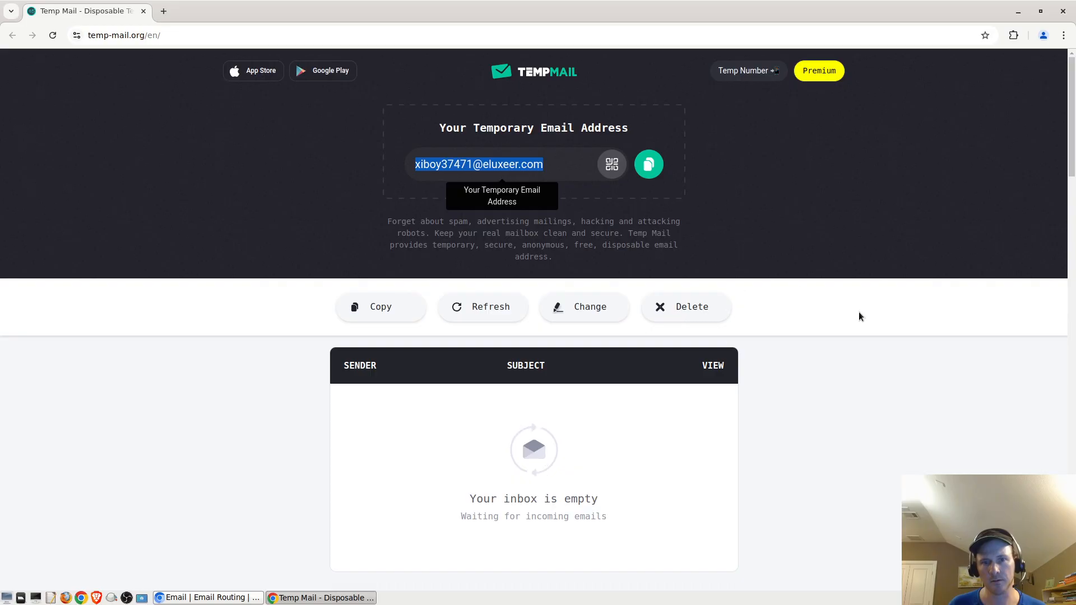
- Open Cloudflare's "Verify Email Routing address" message in the temporary inbox
{"action": "scroll", "coordinate": [858, 312], "scroll_direction": "down", "scroll_amount": 1}
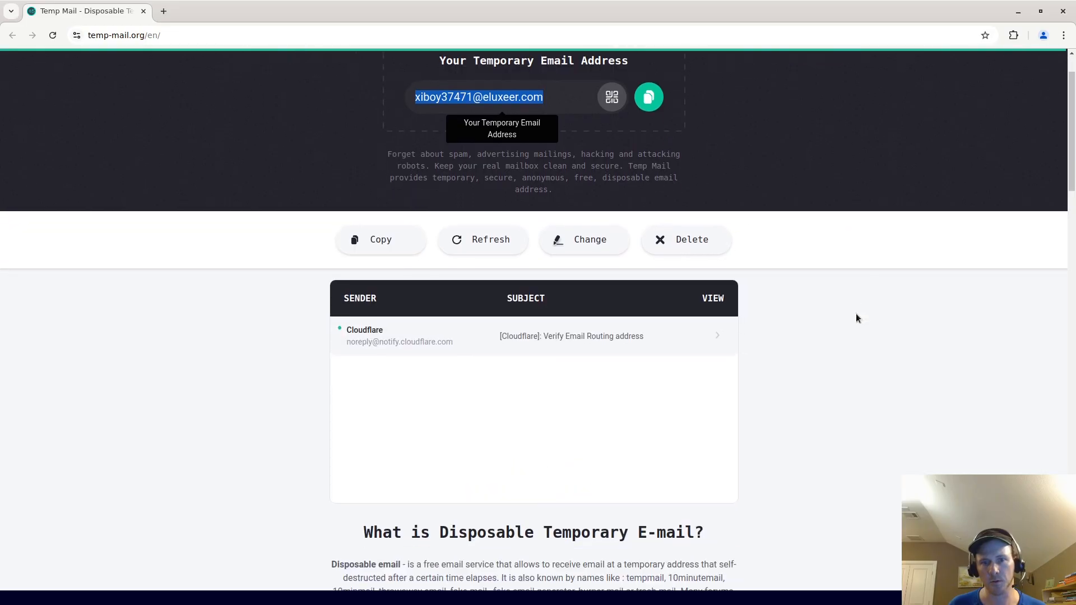
{"action": "left_click", "coordinate": [555, 337]}
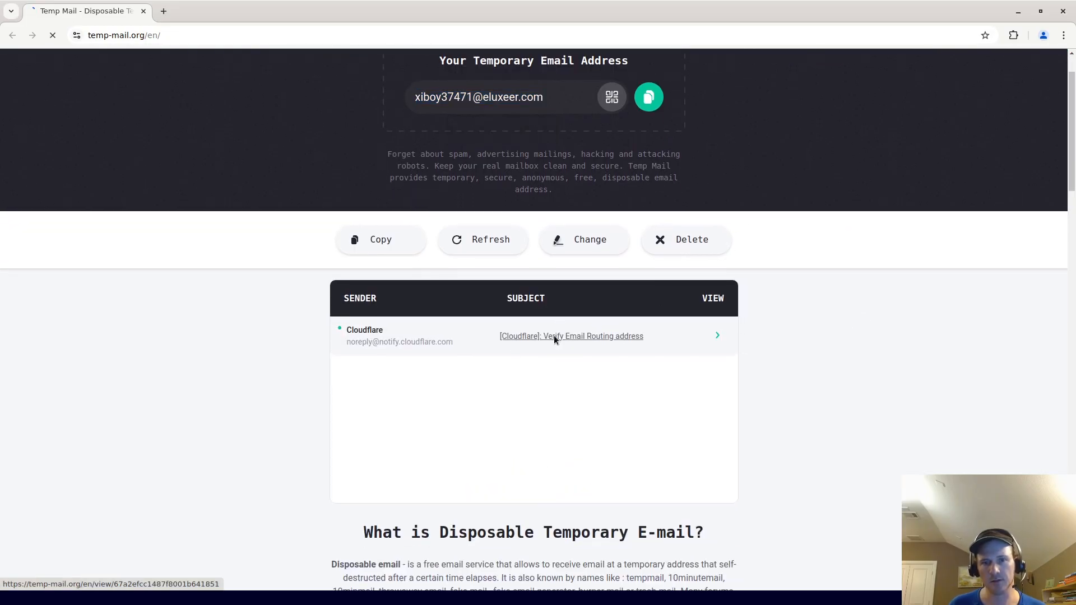
{"action": "scroll", "coordinate": [784, 376], "scroll_direction": "down", "scroll_amount": 2}
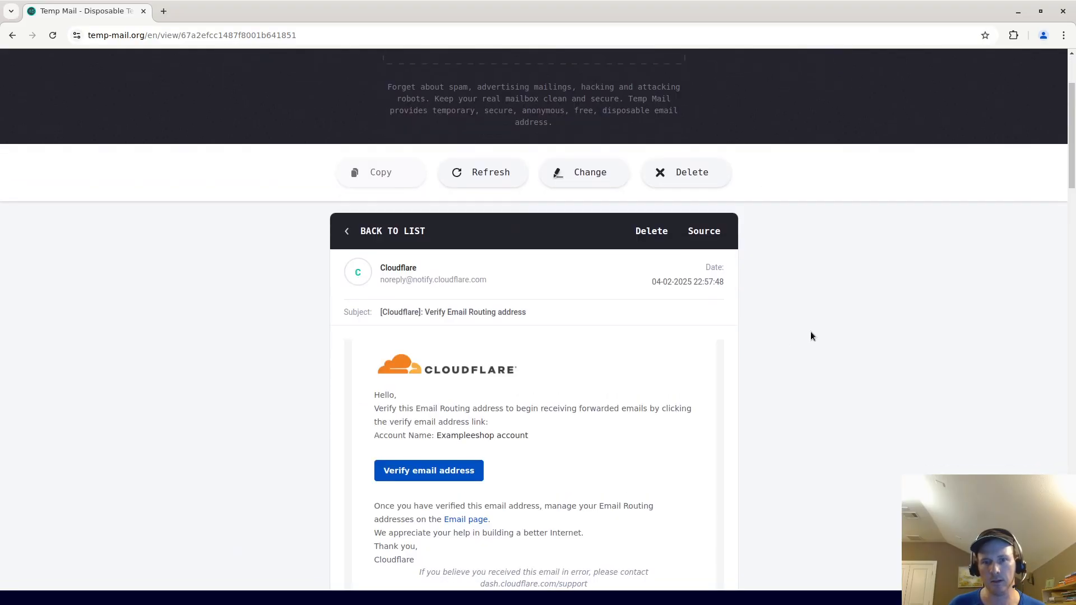
- Verify the destination address by opening the message's copied verification link in Chromium, passing the human check and continuing to Email Routing
{"action": "right_click", "coordinate": [440, 469]}
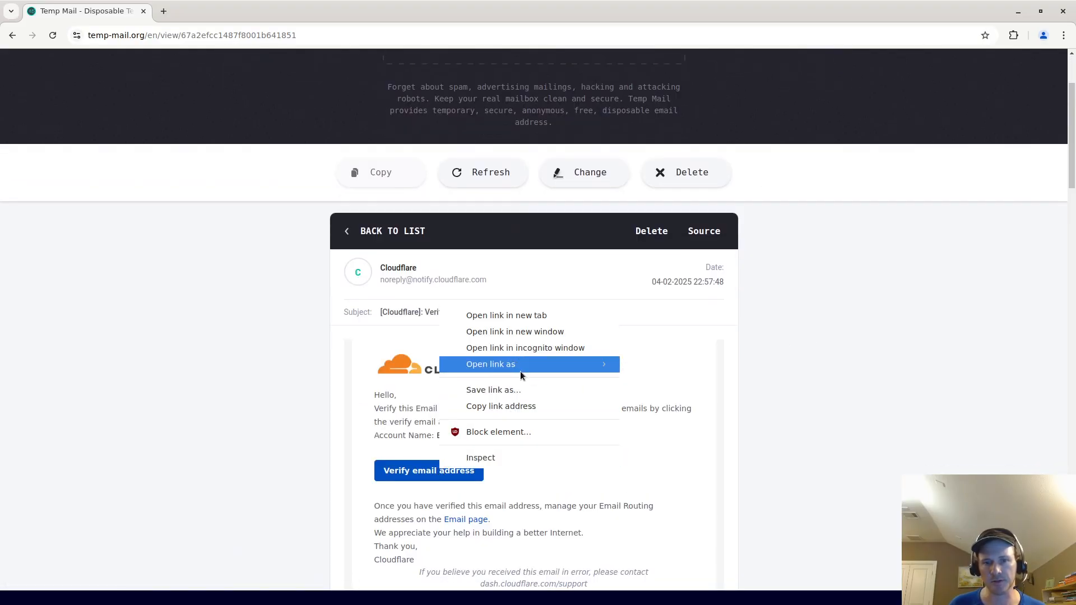
{"action": "left_click", "coordinate": [551, 407]}
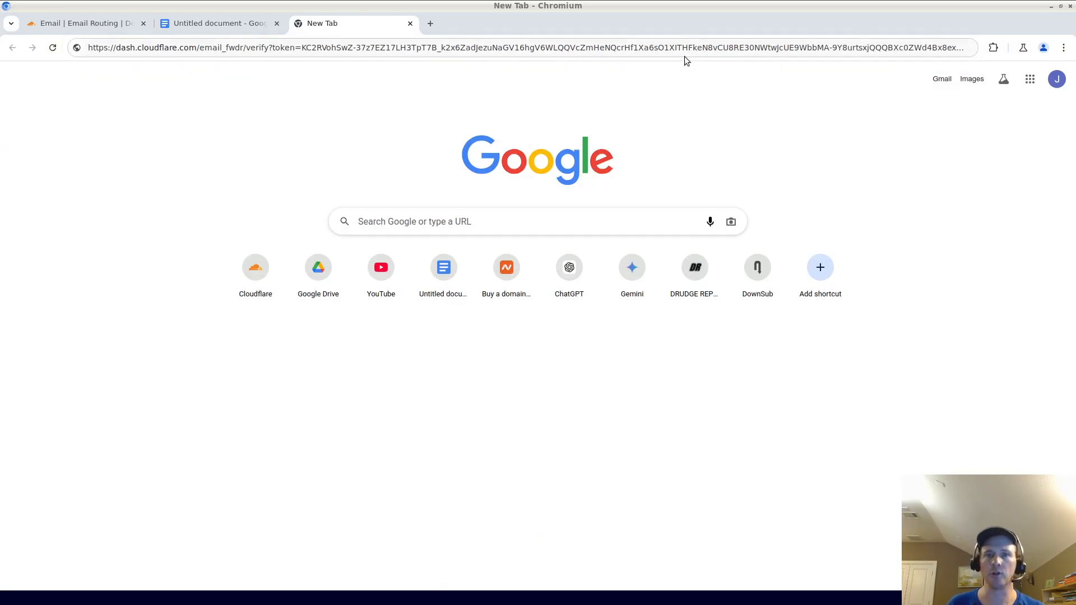
{"action": "left_click", "coordinate": [675, 51]}
{"action": "key", "text": "Return"}
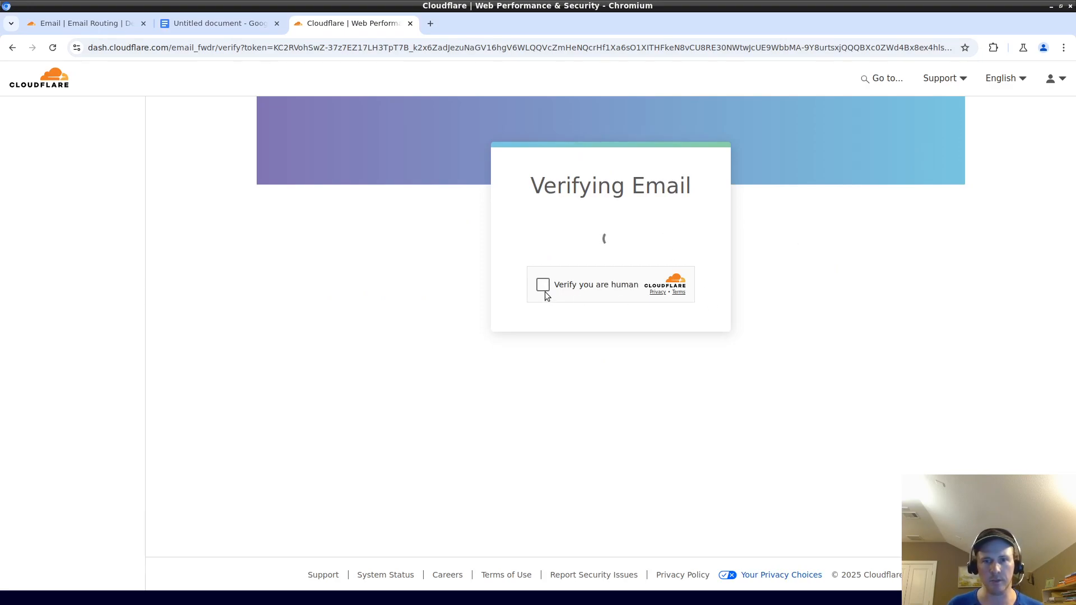
{"action": "left_click", "coordinate": [541, 287]}
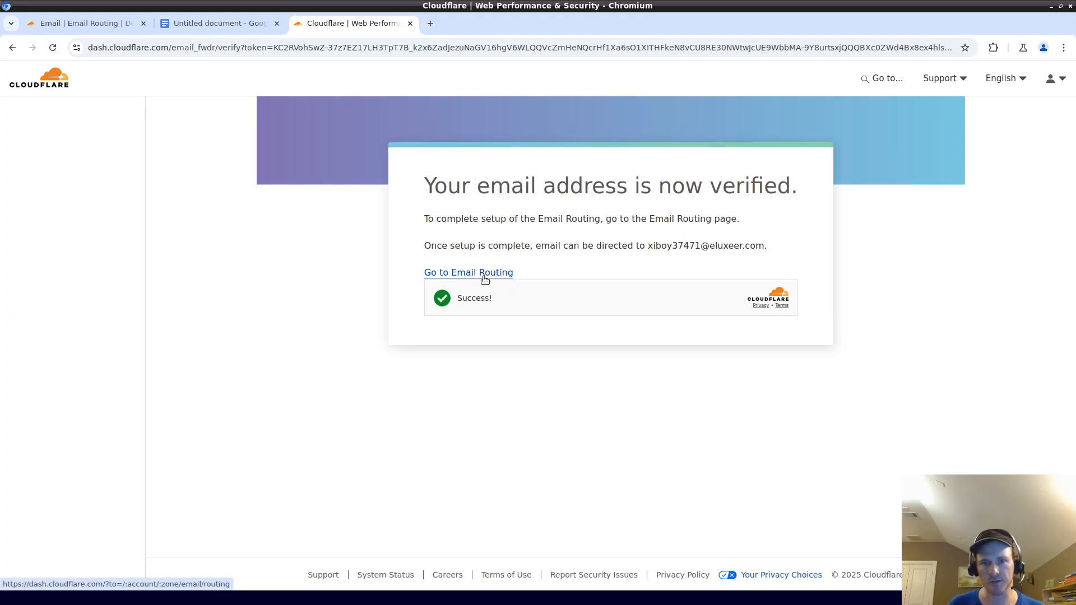
{"action": "left_click", "coordinate": [472, 274]}
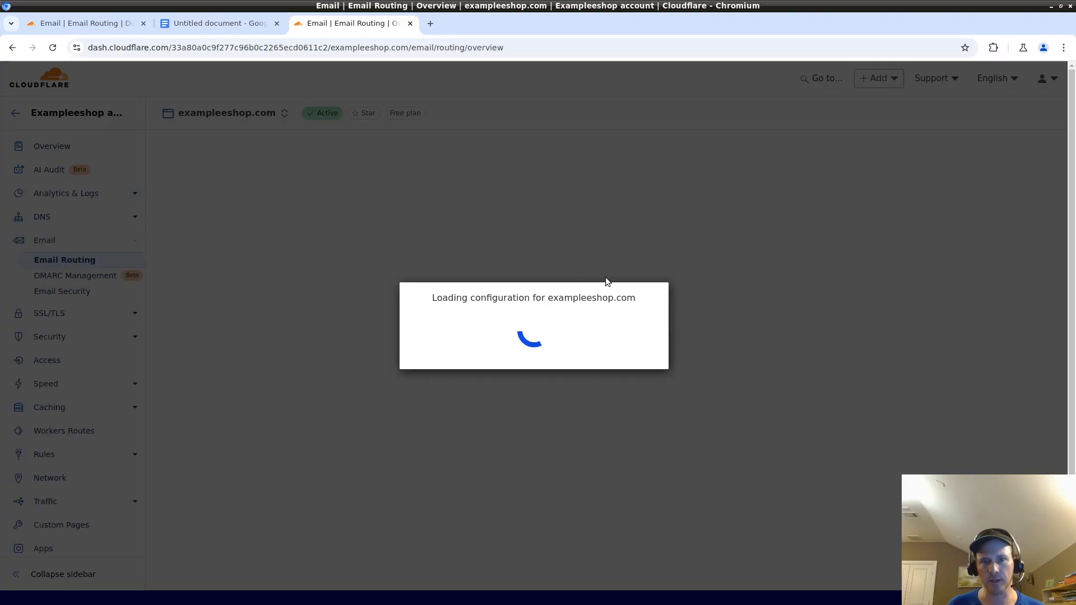
- Check the verification status of the temporary destination address in Email Routing's destination addresses
{"action": "scroll", "coordinate": [650, 364], "scroll_direction": "down", "scroll_amount": 2}
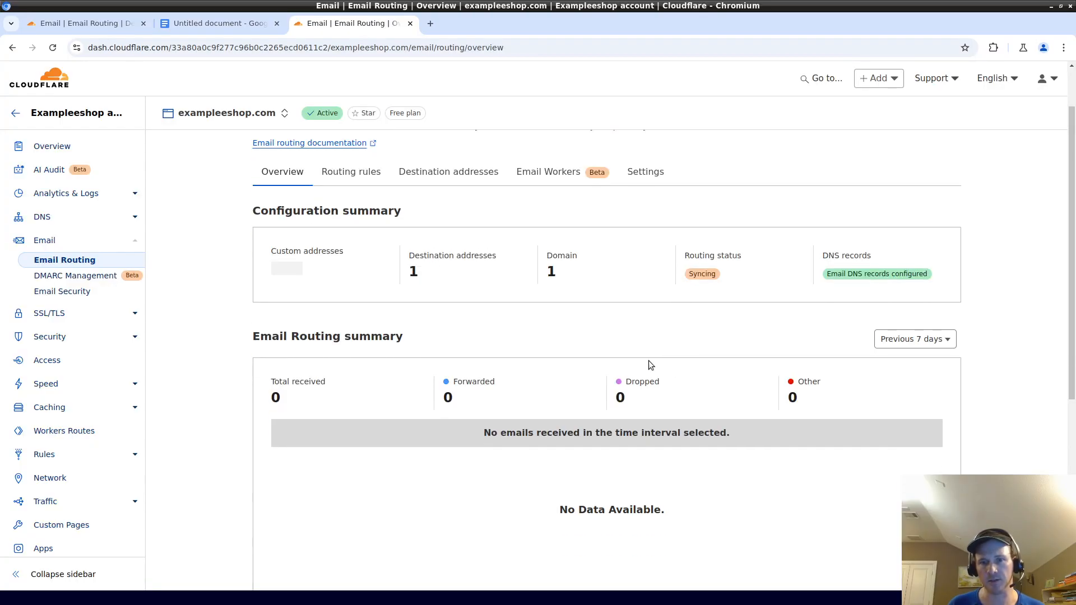
{"action": "left_click", "coordinate": [444, 170]}
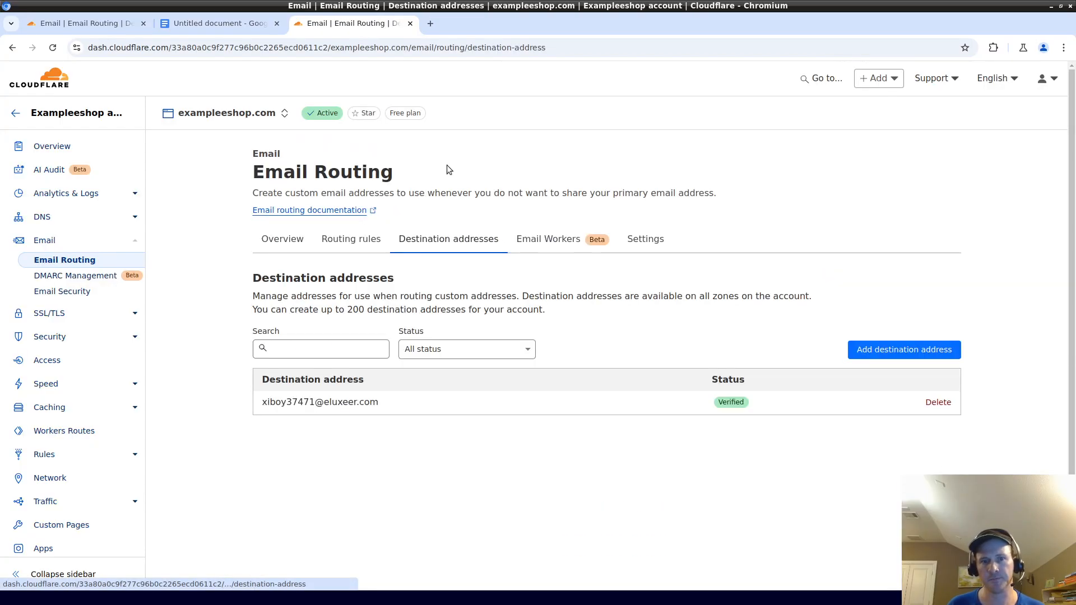
{"action": "double_click", "coordinate": [303, 402]}
{"action": "left_click_drag", "start_coordinate": [302, 402], "coordinate": [369, 402]}
{"action": "triple_click", "coordinate": [370, 402]}
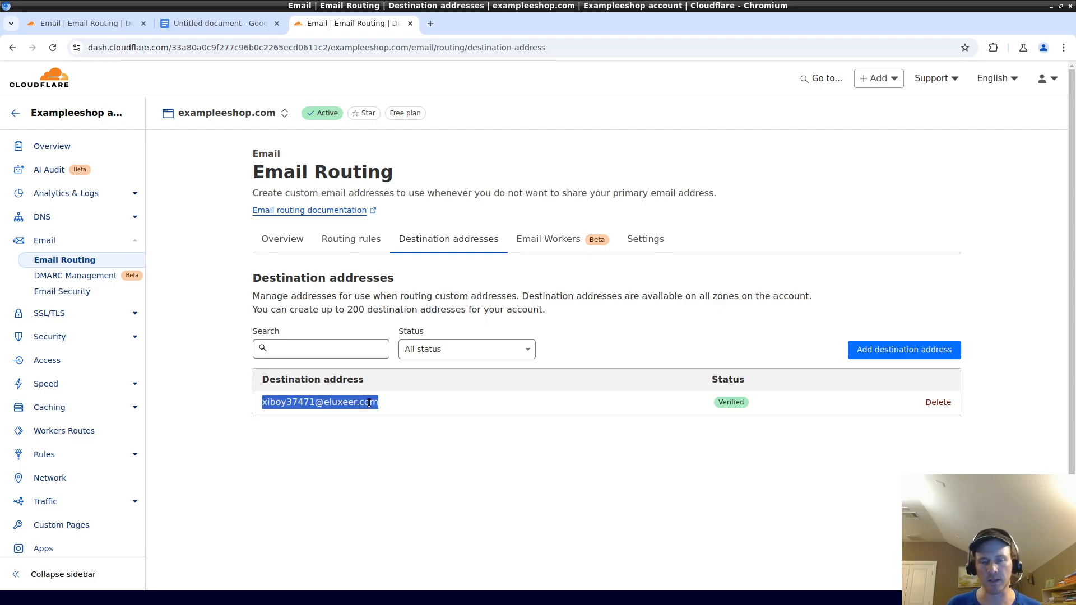
{"action": "double_click", "coordinate": [364, 418]}
{"action": "double_click", "coordinate": [337, 402]}
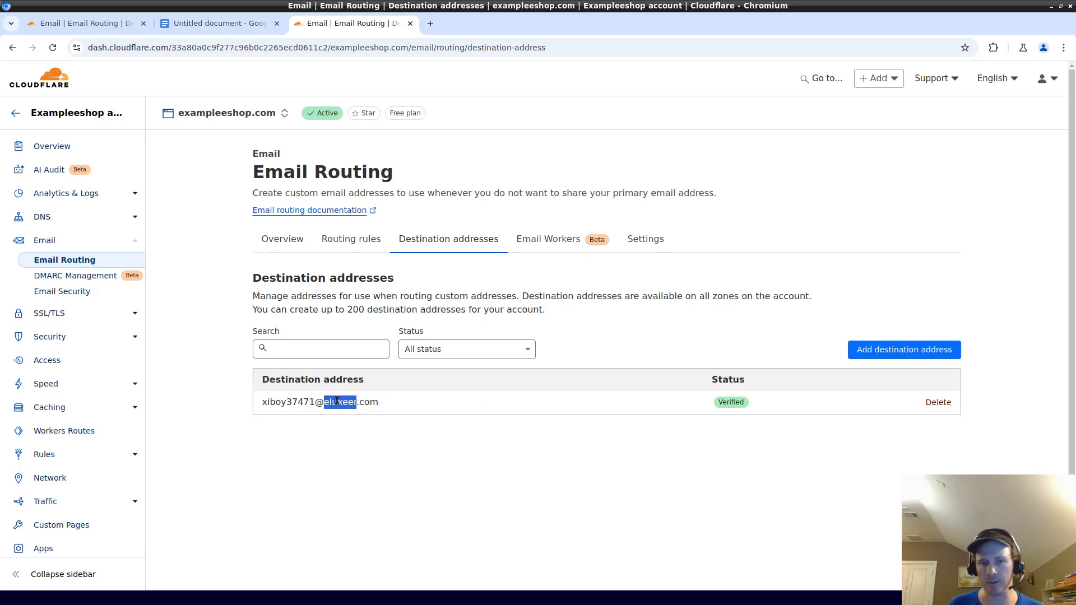
{"action": "triple_click", "coordinate": [337, 402]}
{"action": "left_click", "coordinate": [336, 401]}
{"action": "triple_click", "coordinate": [337, 402]}
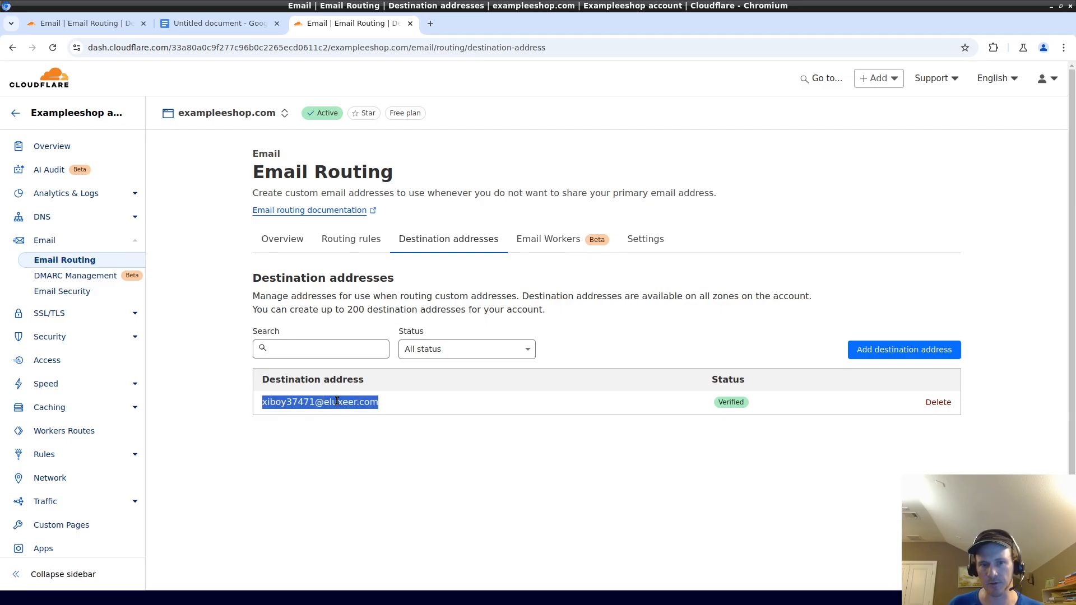
{"action": "left_click", "coordinate": [381, 408]}
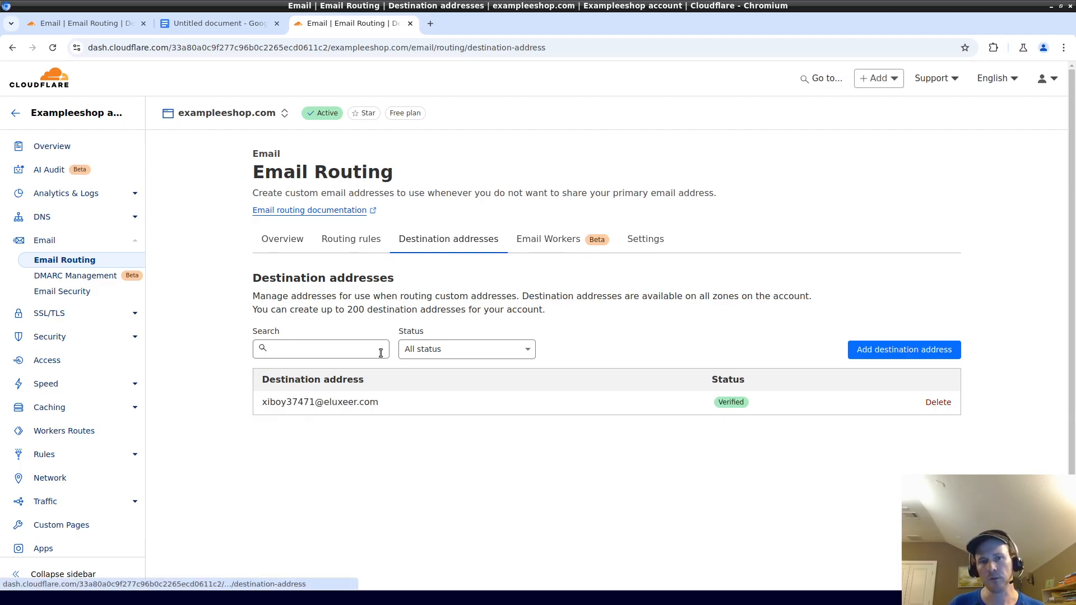
{"action": "triple_click", "coordinate": [348, 401]}
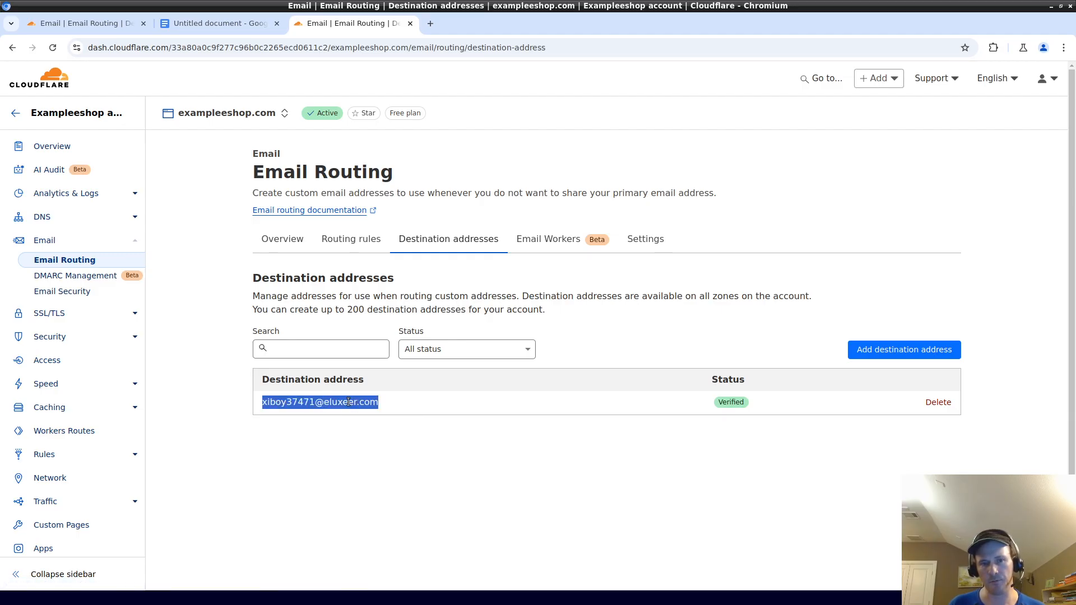
{"action": "left_click", "coordinate": [348, 402]}
{"action": "double_click", "coordinate": [348, 402]}
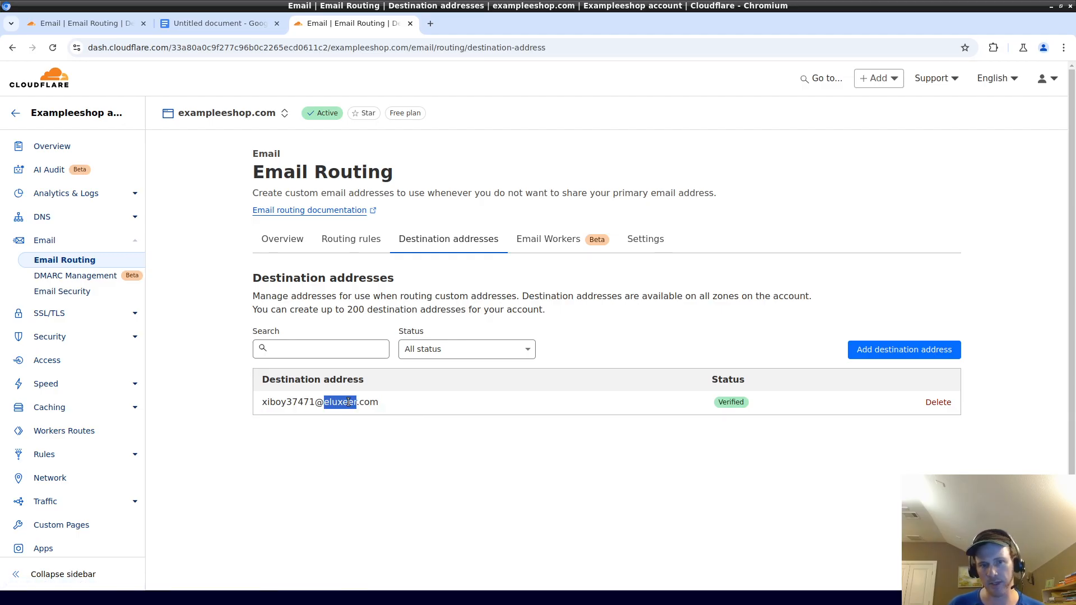
{"action": "double_click", "coordinate": [299, 402]}
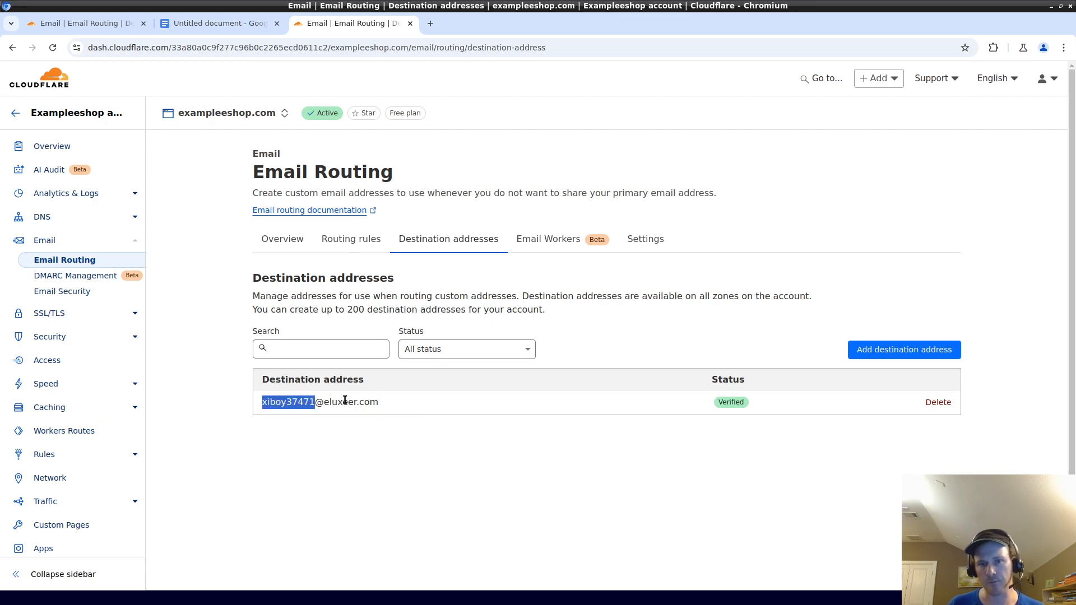
{"action": "left_click", "coordinate": [365, 239]}
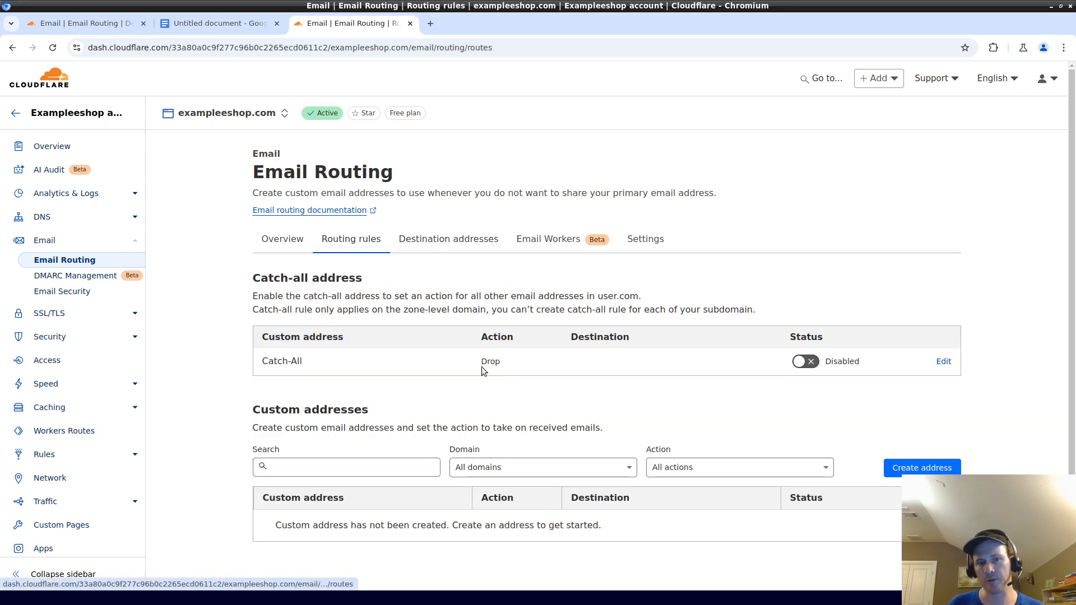
{"action": "scroll", "coordinate": [504, 330], "scroll_direction": "down", "scroll_amount": 2}
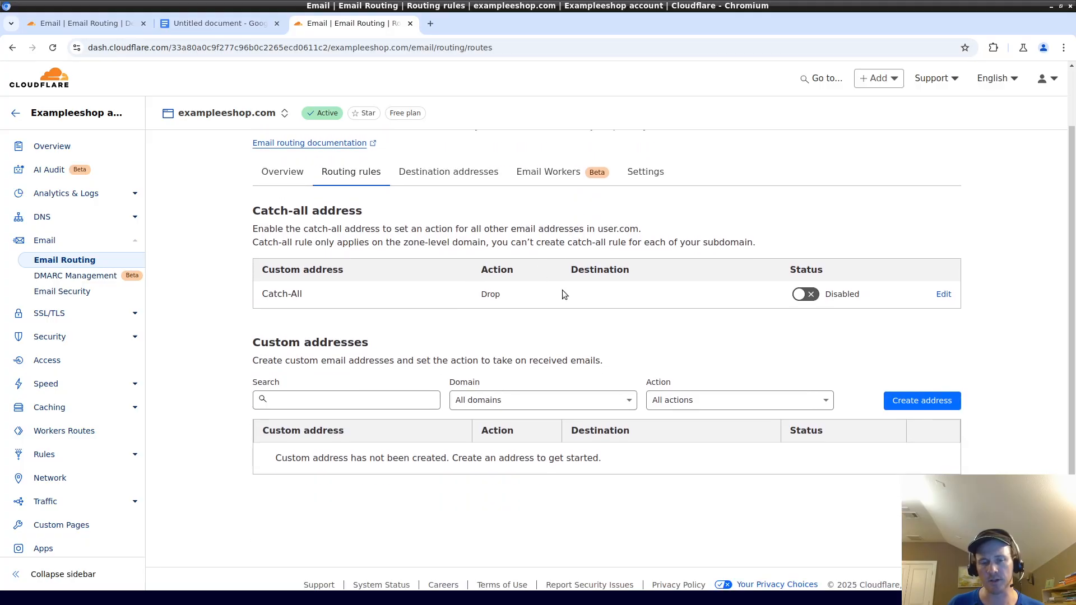
{"action": "left_click", "coordinate": [922, 401]}
{"action": "left_click", "coordinate": [450, 247]}
{"action": "type", "text": "fire"}
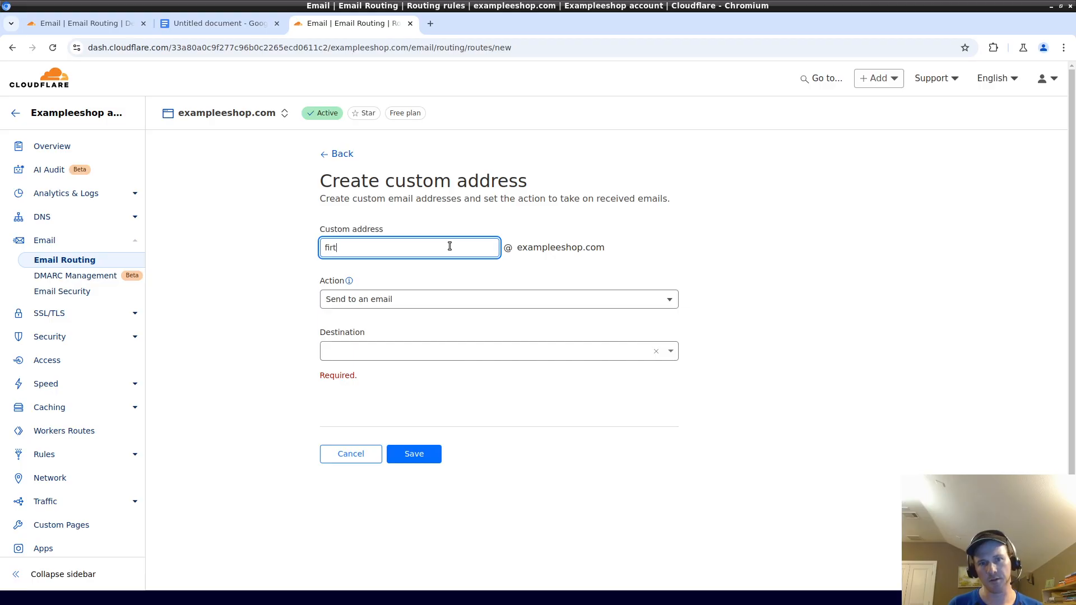
{"action": "type", "text": "tone"}
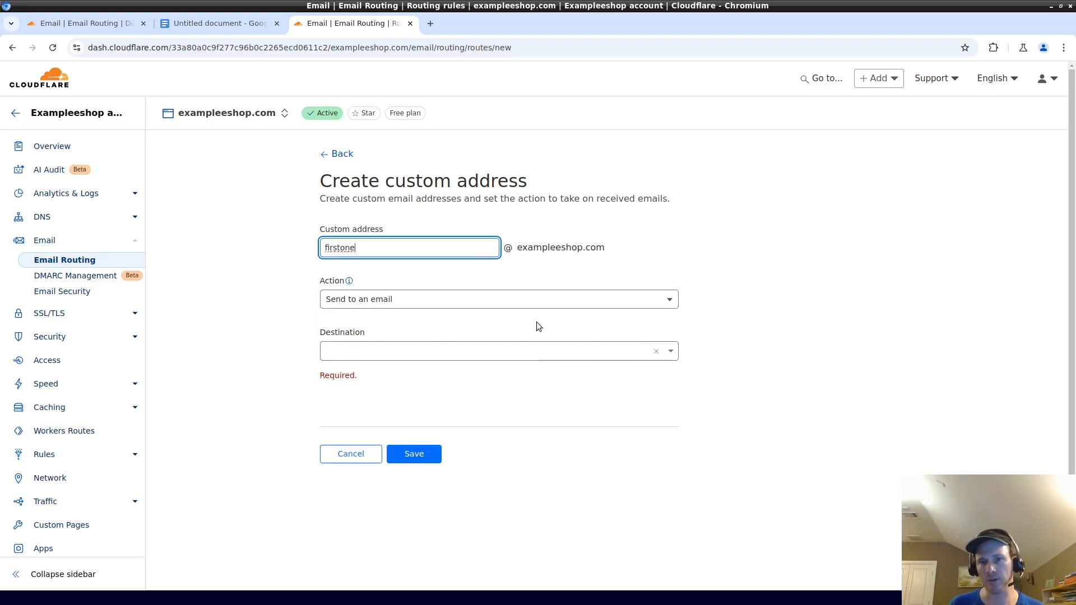
- Choose the verified temporary address as the custom address's destination and save the rule
{"action": "left_click", "coordinate": [511, 350]}
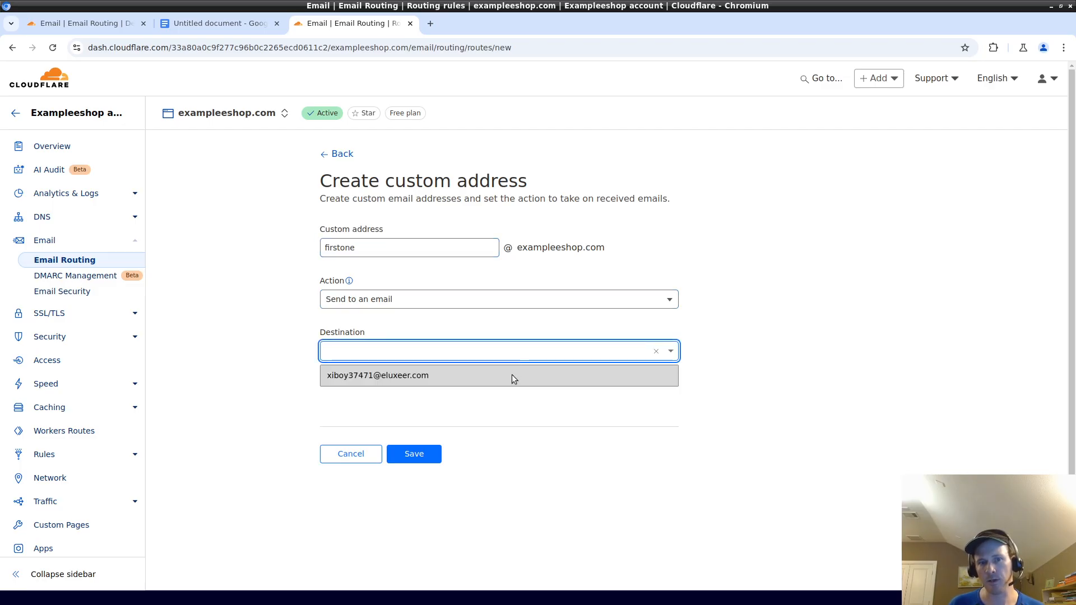
{"action": "left_click", "coordinate": [512, 375]}
{"action": "left_click", "coordinate": [584, 357]}
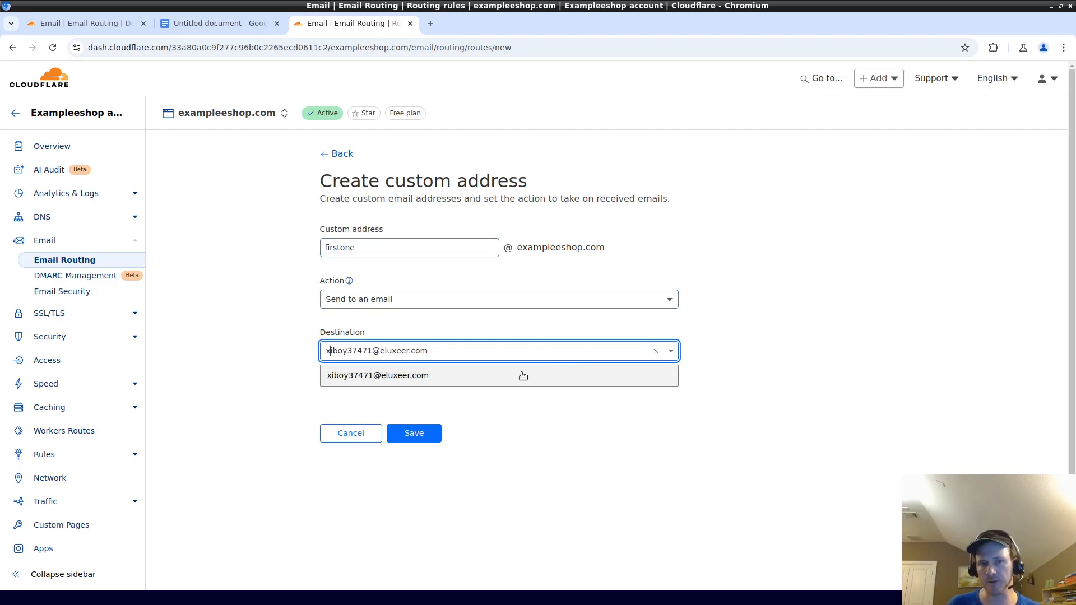
{"action": "left_click", "coordinate": [513, 375]}
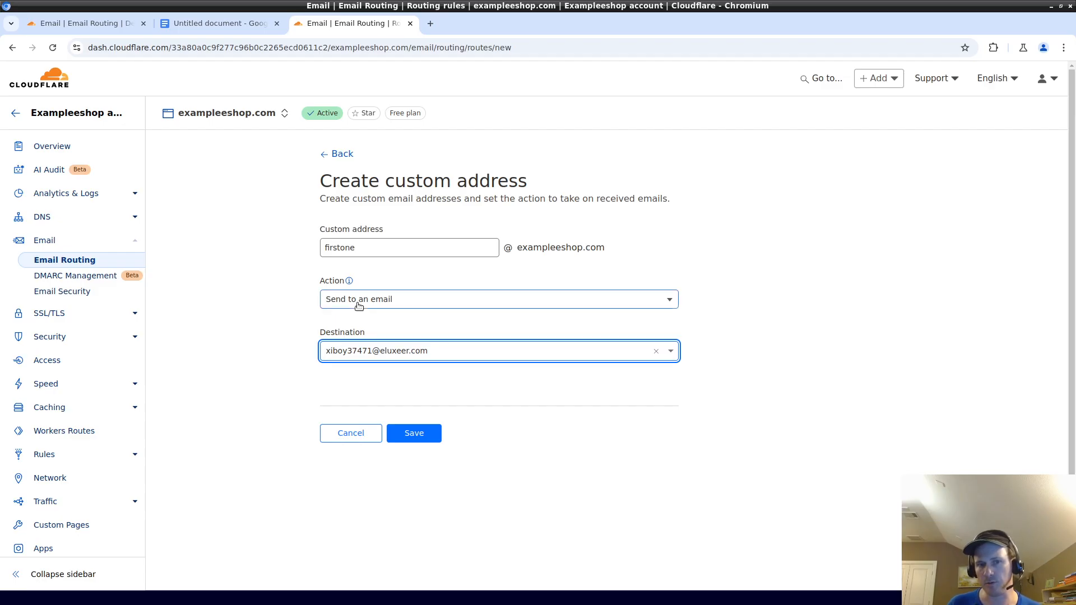
{"action": "left_click", "coordinate": [424, 432]}
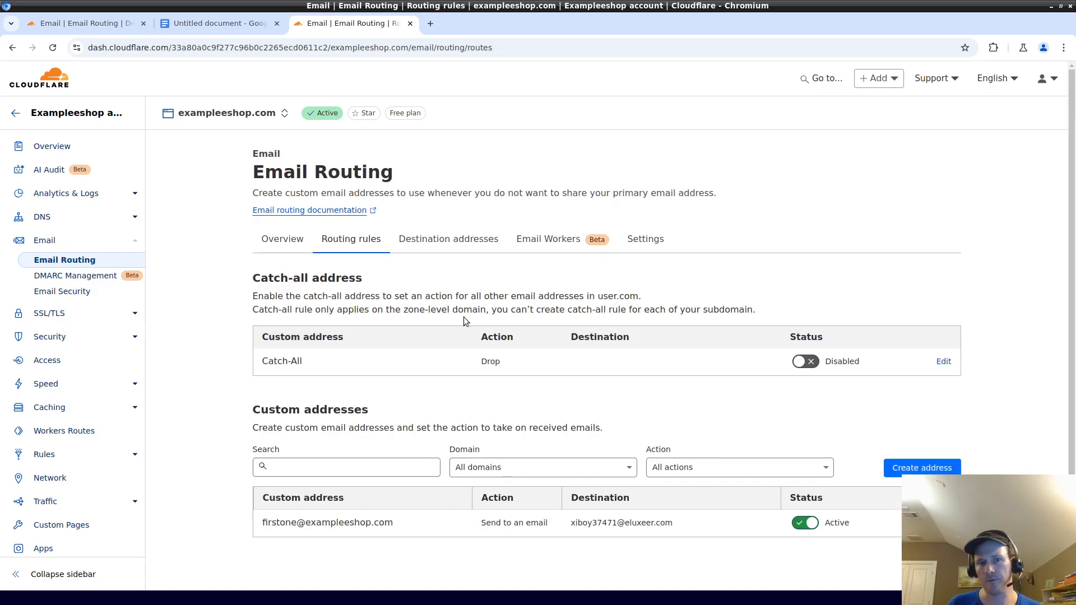
- Copy the newly created custom address and start a new message addressed to it in Outlook
{"action": "double_click", "coordinate": [288, 523]}
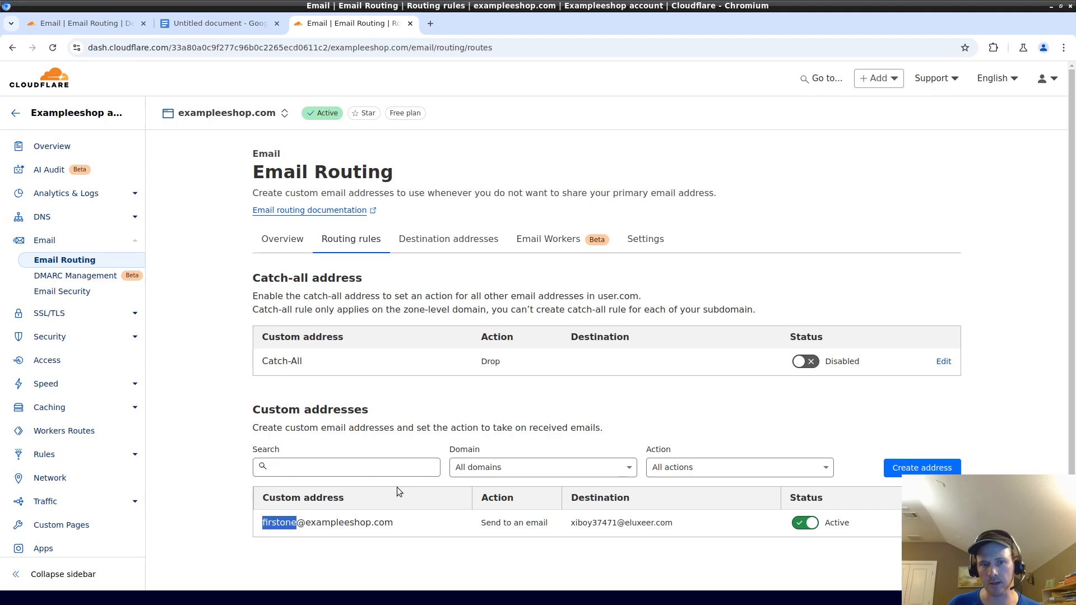
{"action": "triple_click", "coordinate": [332, 522]}
{"action": "key", "text": "ctrl+c"}
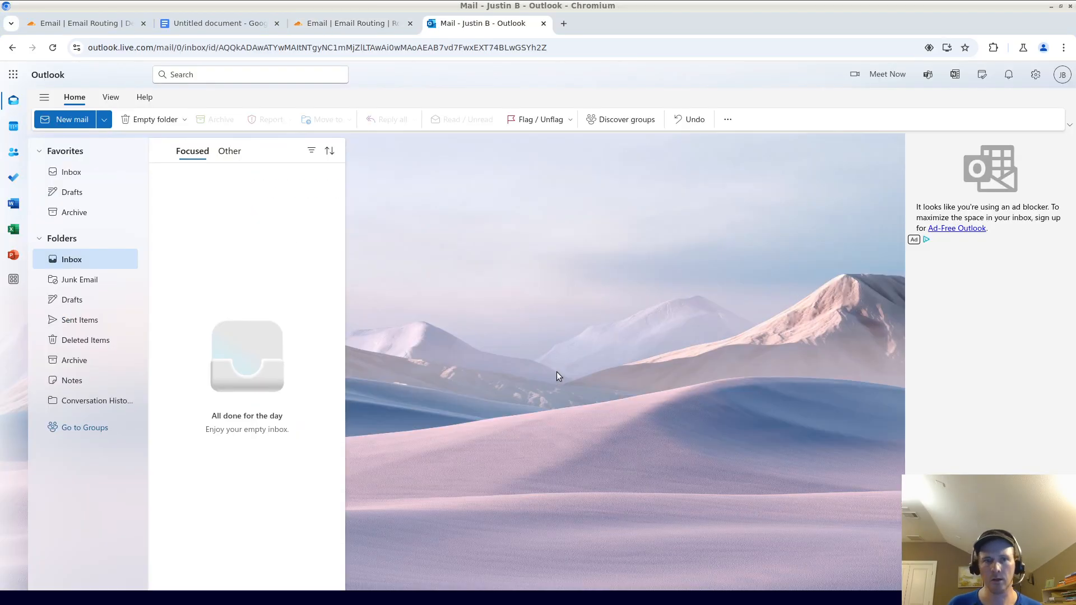
{"action": "left_click", "coordinate": [83, 121]}
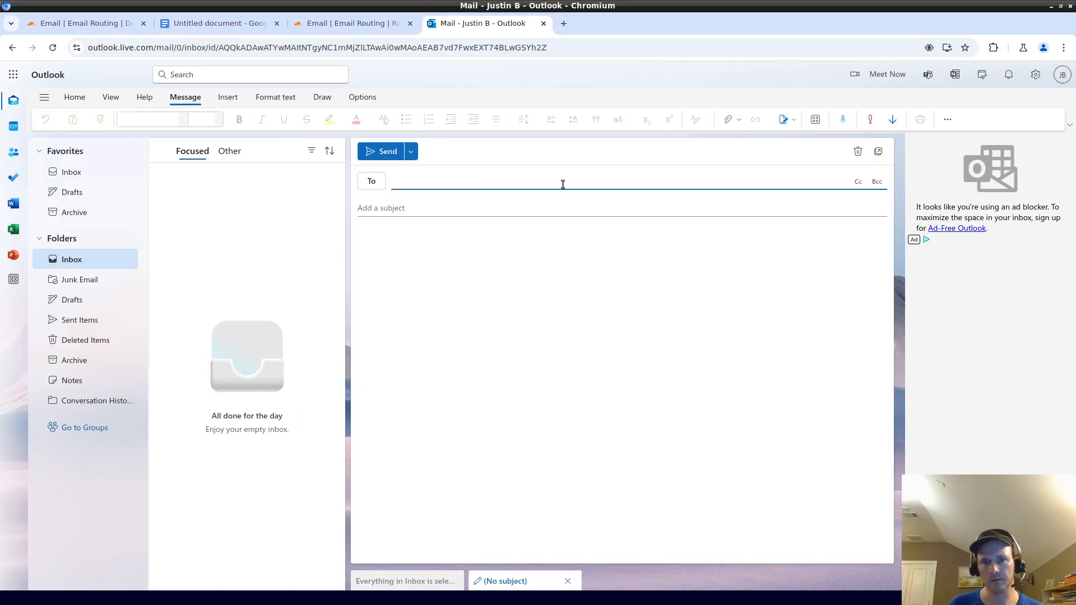
{"action": "key", "text": "ctrl+v"}
- Give the message the subject "This is an example email to test"
{"action": "left_click", "coordinate": [510, 193]}
{"action": "type", "text": "T"}
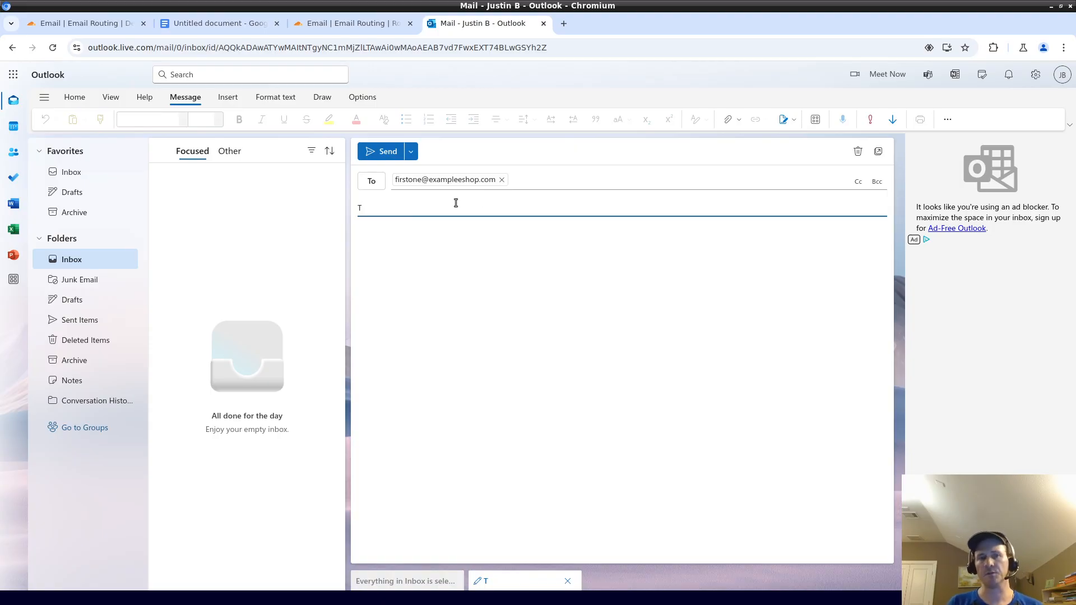
{"action": "key", "text": "BackSpace"}
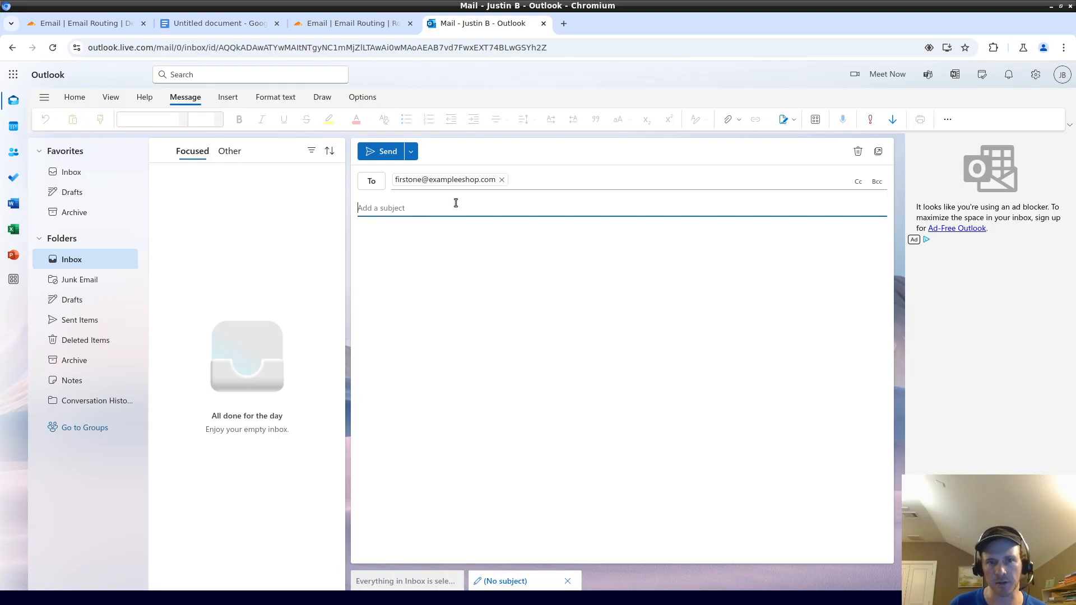
{"action": "type", "text": "This is an example"}
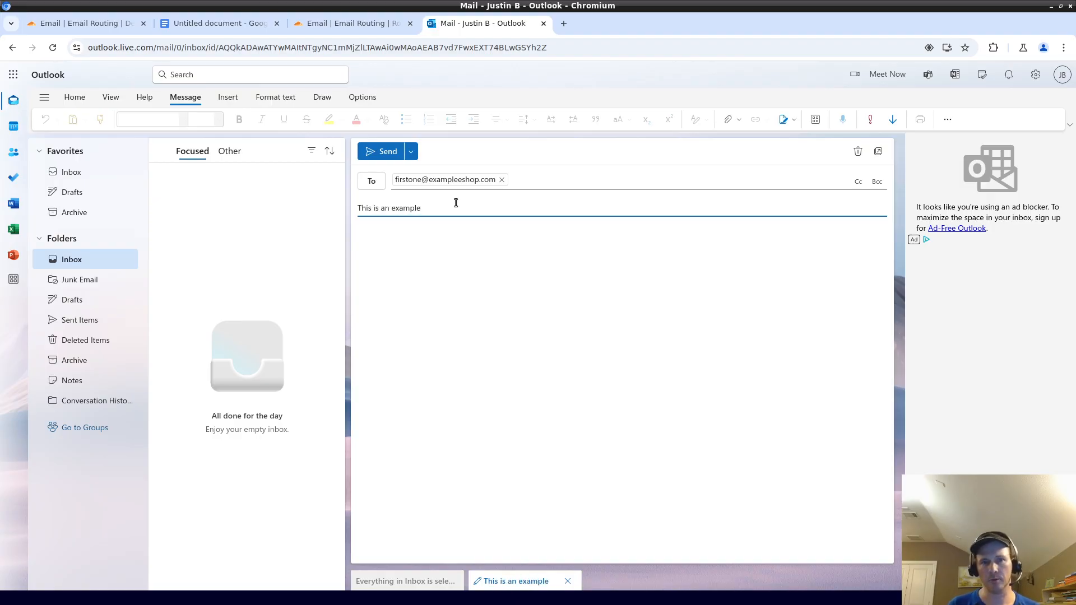
{"action": "type", "text": " email to"}
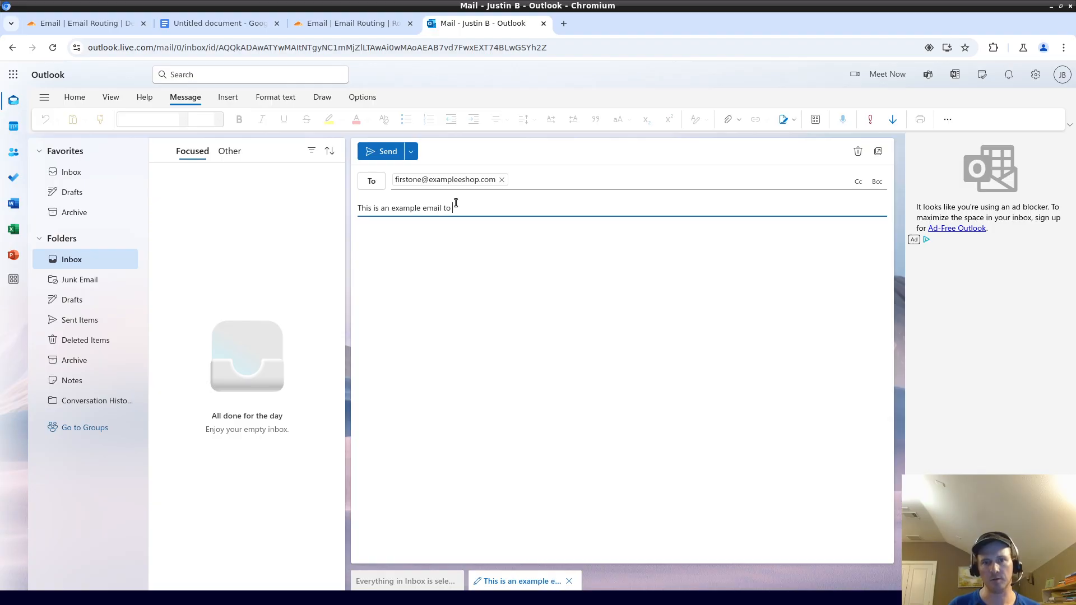
- Copy the subject text into the message body, block the clipboard access request and send the email
{"action": "key", "text": "ctrl+a"}
{"action": "key", "text": "ctrl+c"}
{"action": "left_click", "coordinate": [509, 271]}
{"action": "key", "text": "ctrl+v"}
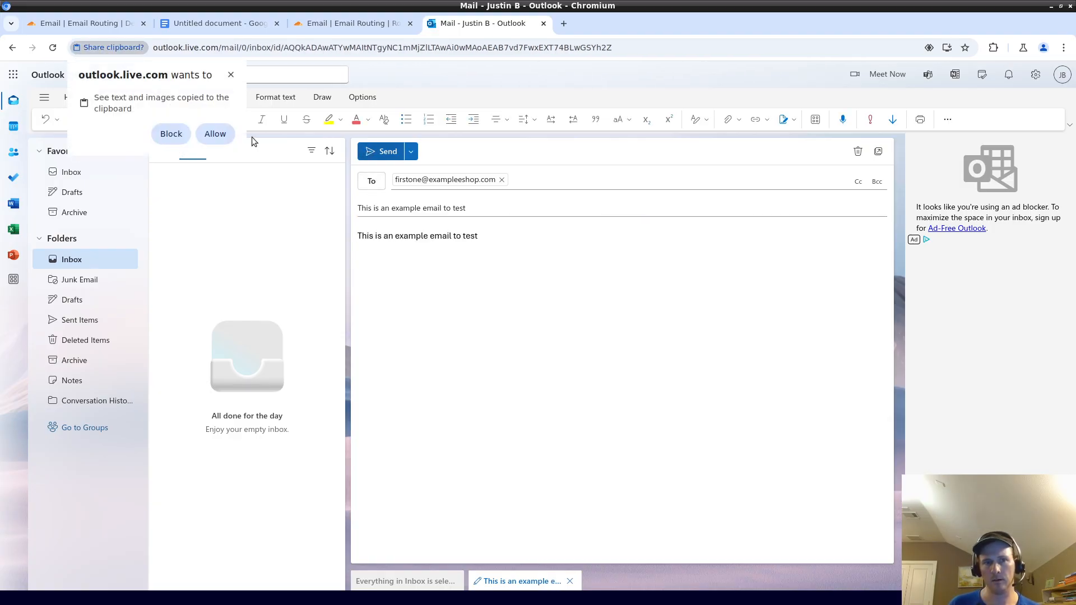
{"action": "left_click", "coordinate": [171, 133]}
{"action": "left_click", "coordinate": [377, 152]}
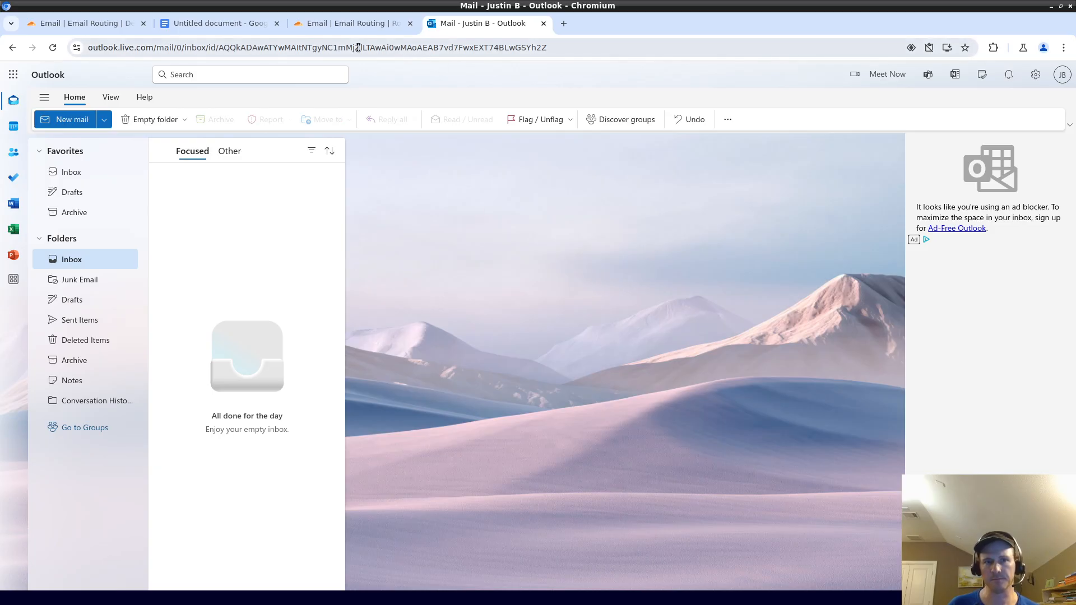
- Return to Cloudflare's routing rules and review the custom address that the test email was sent to
{"action": "left_click", "coordinate": [337, 26]}
{"action": "triple_click", "coordinate": [325, 522]}
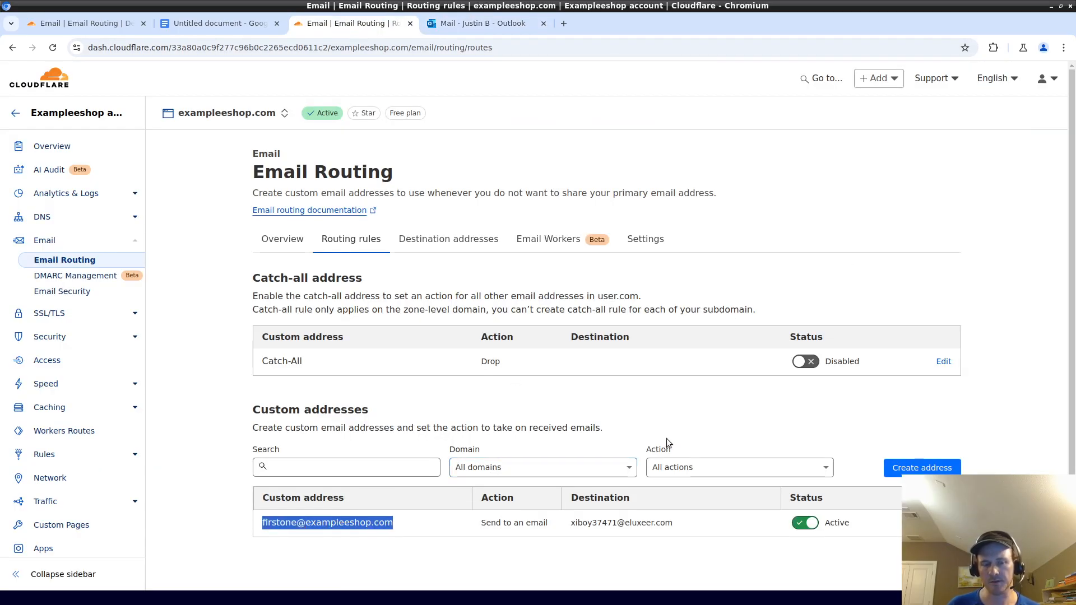
{"action": "left_click", "coordinate": [406, 529]}
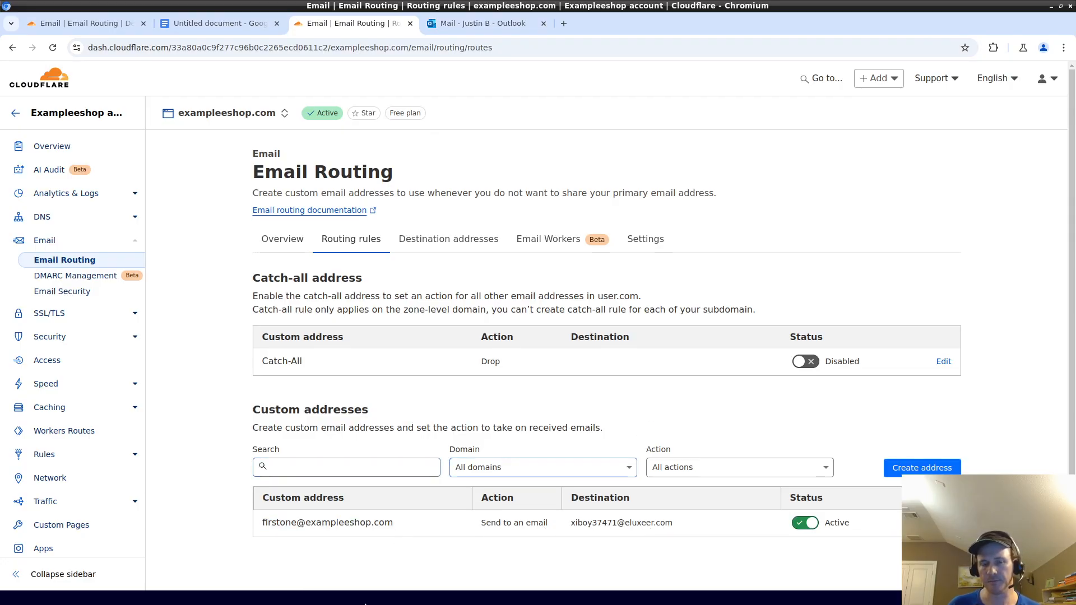
- Switch to Temp Mail, go back to the inbox list and open the forwarded message "This is an example email to test"
{"action": "left_click", "coordinate": [324, 598]}
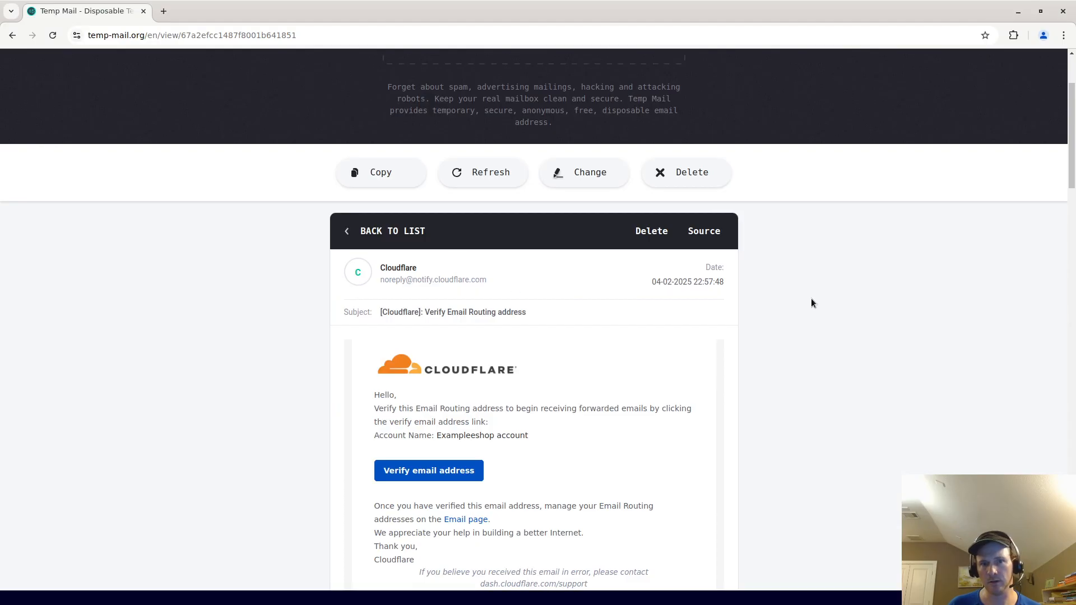
{"action": "scroll", "coordinate": [811, 298], "scroll_direction": "up", "scroll_amount": 3}
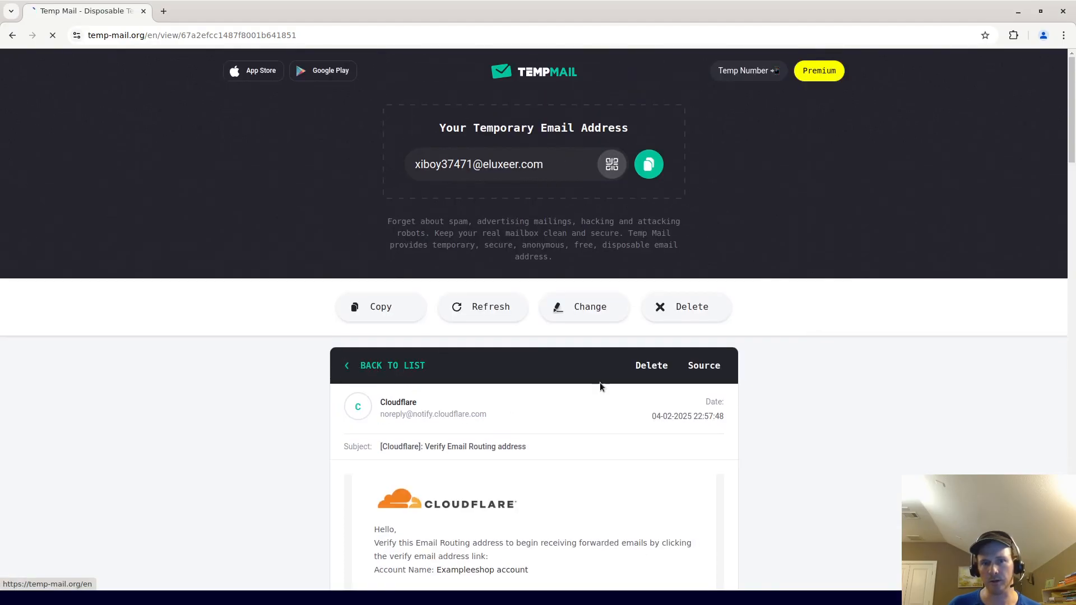
{"action": "left_click", "coordinate": [651, 366]}
{"action": "scroll", "coordinate": [792, 375], "scroll_direction": "down", "scroll_amount": 2}
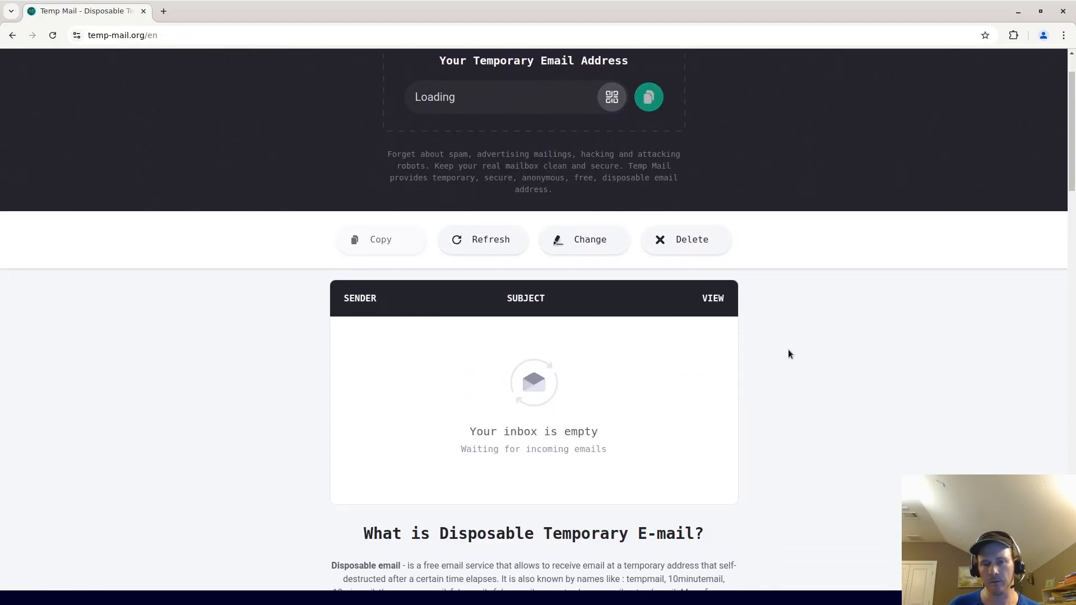
{"action": "scroll", "coordinate": [789, 353], "scroll_direction": "up", "scroll_amount": 2}
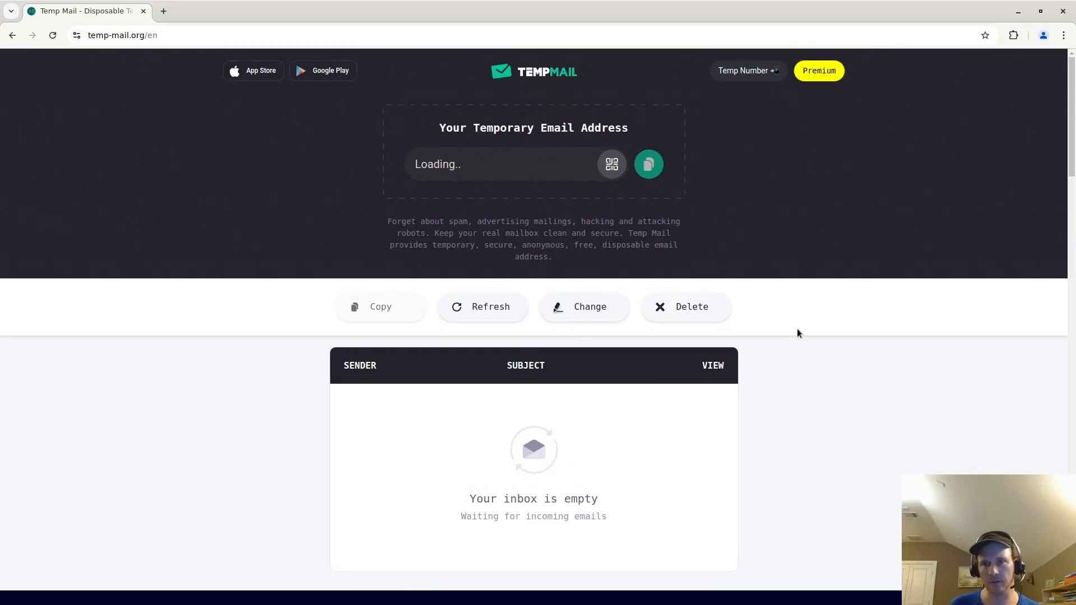
{"action": "scroll", "coordinate": [828, 310], "scroll_direction": "down", "scroll_amount": 4}
{"action": "scroll", "coordinate": [828, 309], "scroll_direction": "up", "scroll_amount": 4}
{"action": "scroll", "coordinate": [828, 309], "scroll_direction": "down", "scroll_amount": 7}
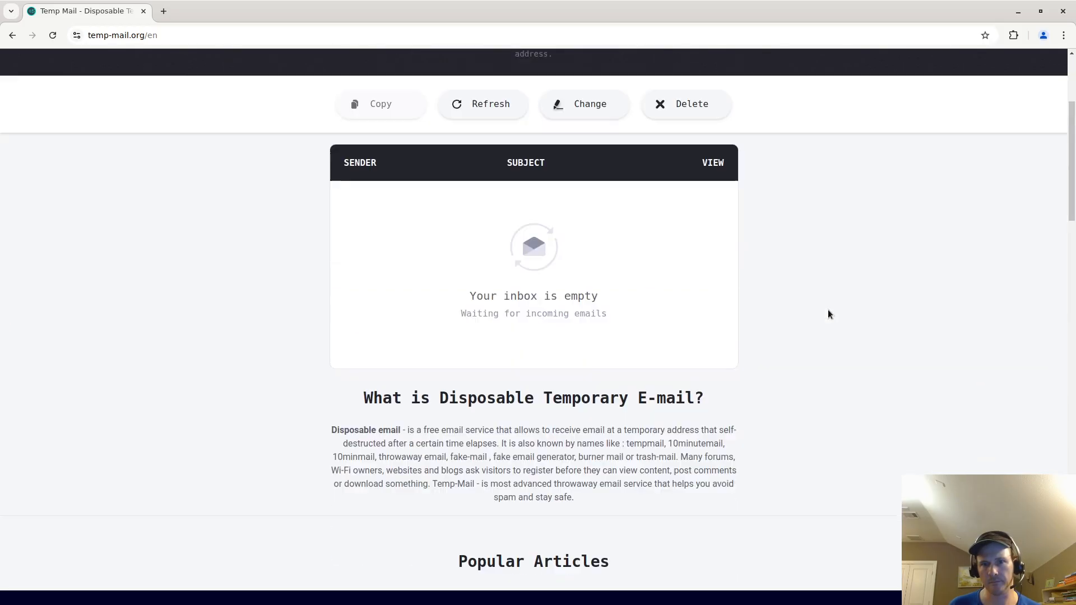
{"action": "scroll", "coordinate": [828, 310], "scroll_direction": "up", "scroll_amount": 5}
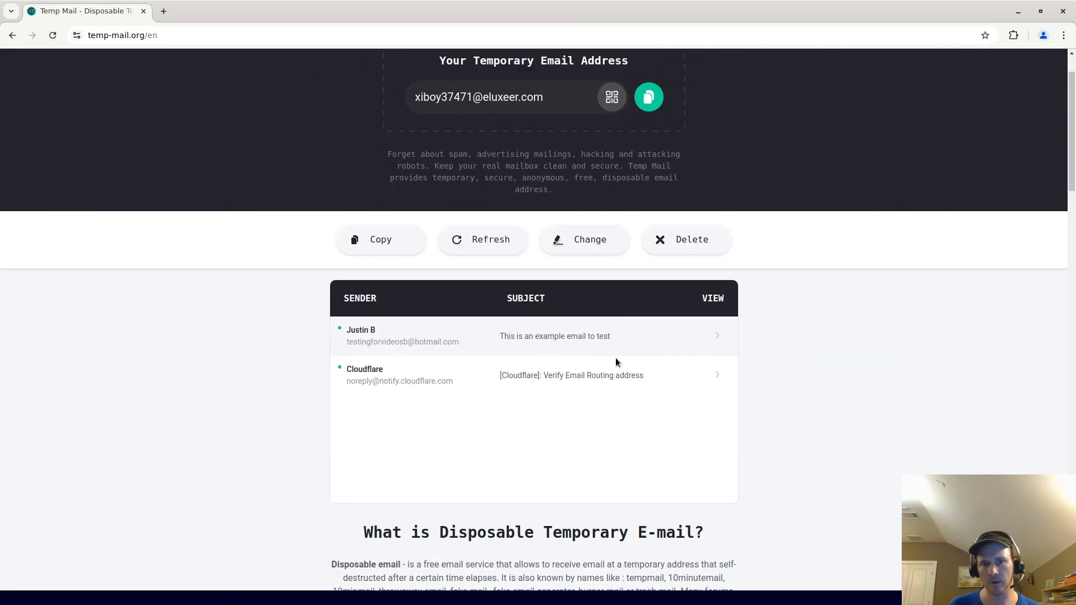
{"action": "left_click", "coordinate": [521, 338]}
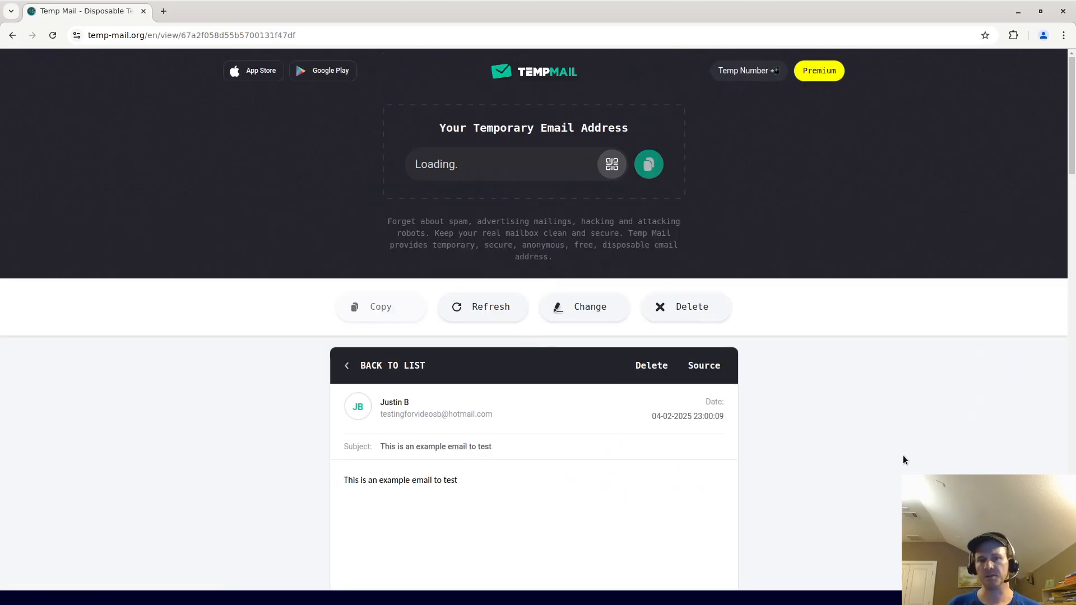
- Examine the forwarded test message's sender address, subject and body
{"action": "double_click", "coordinate": [430, 416]}
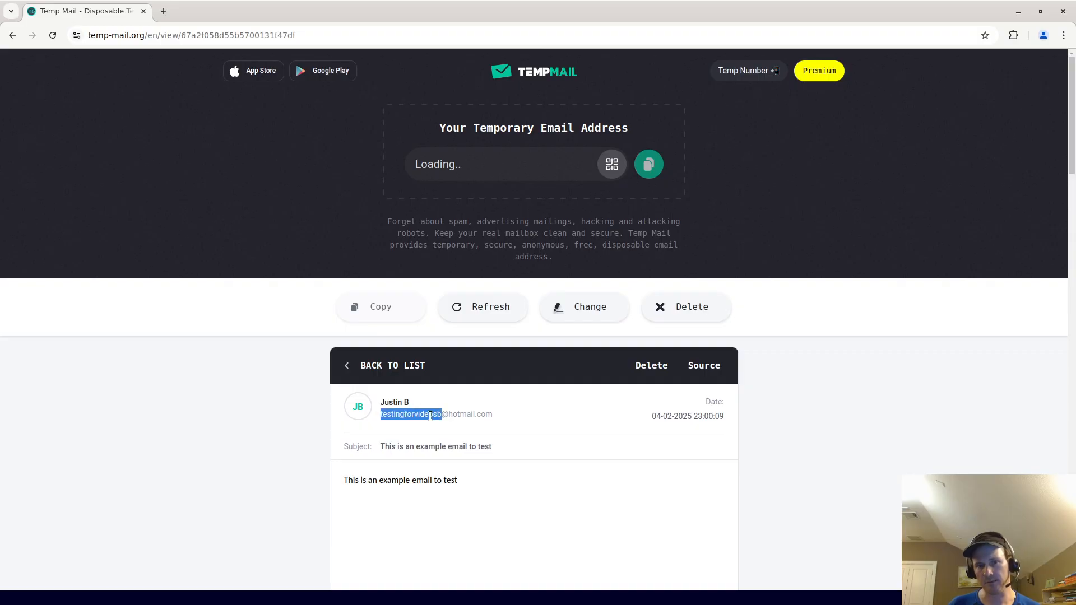
{"action": "left_click_drag", "start_coordinate": [430, 416], "coordinate": [632, 417]}
{"action": "left_click", "coordinate": [810, 426]}
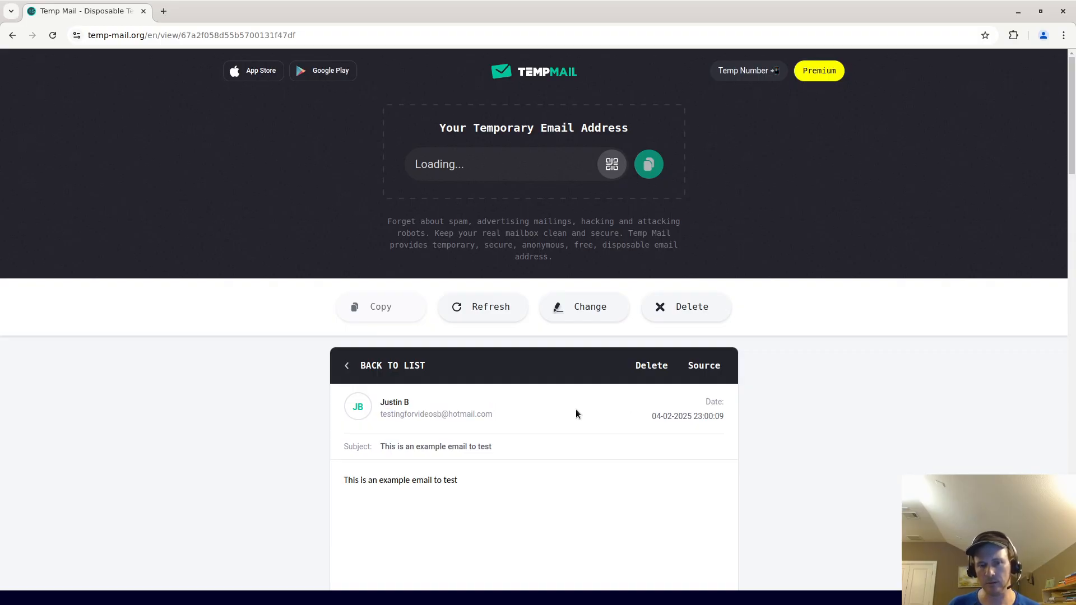
{"action": "scroll", "coordinate": [576, 414], "scroll_direction": "down", "scroll_amount": 3}
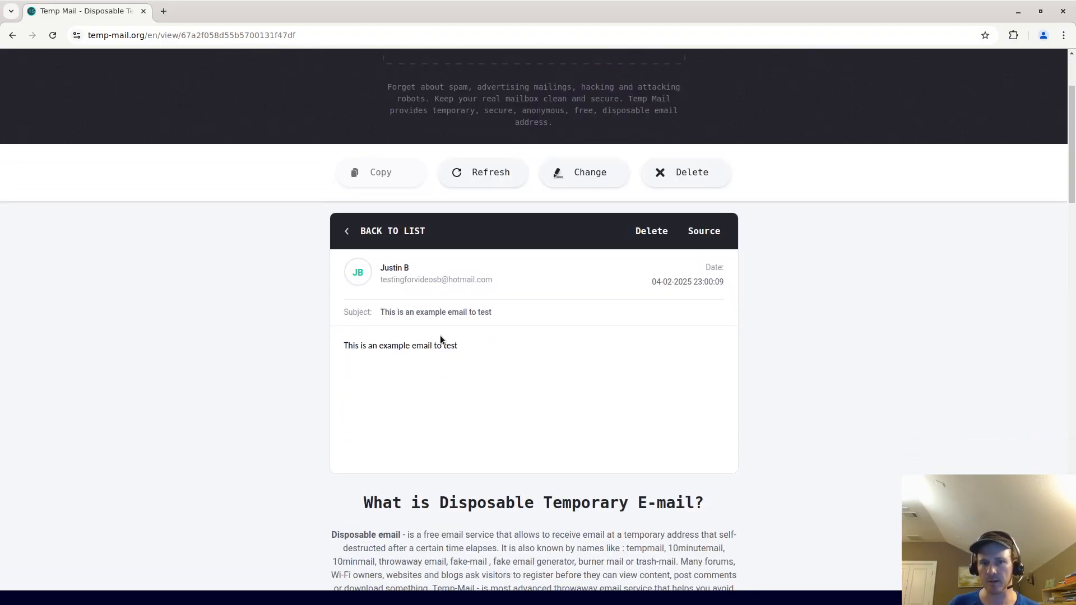
{"action": "triple_click", "coordinate": [478, 314]}
{"action": "scroll", "coordinate": [877, 382], "scroll_direction": "up", "scroll_amount": 3}
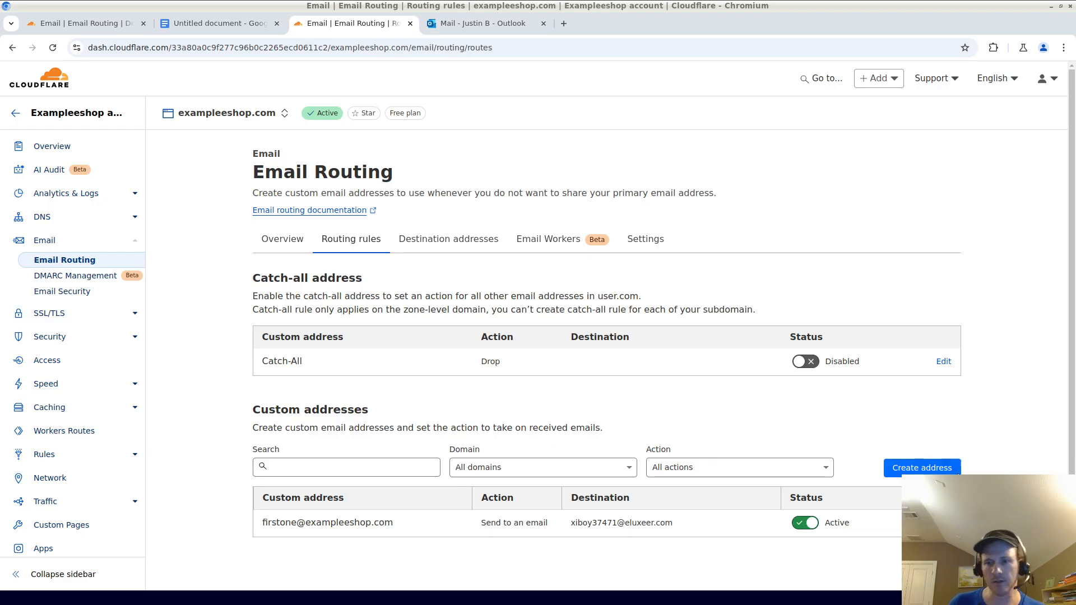
- In Cloudflare's routing rules, create a custom address "second" on exampleeshop.com that sends to the existing verified destination email
{"action": "left_click", "coordinate": [914, 468]}
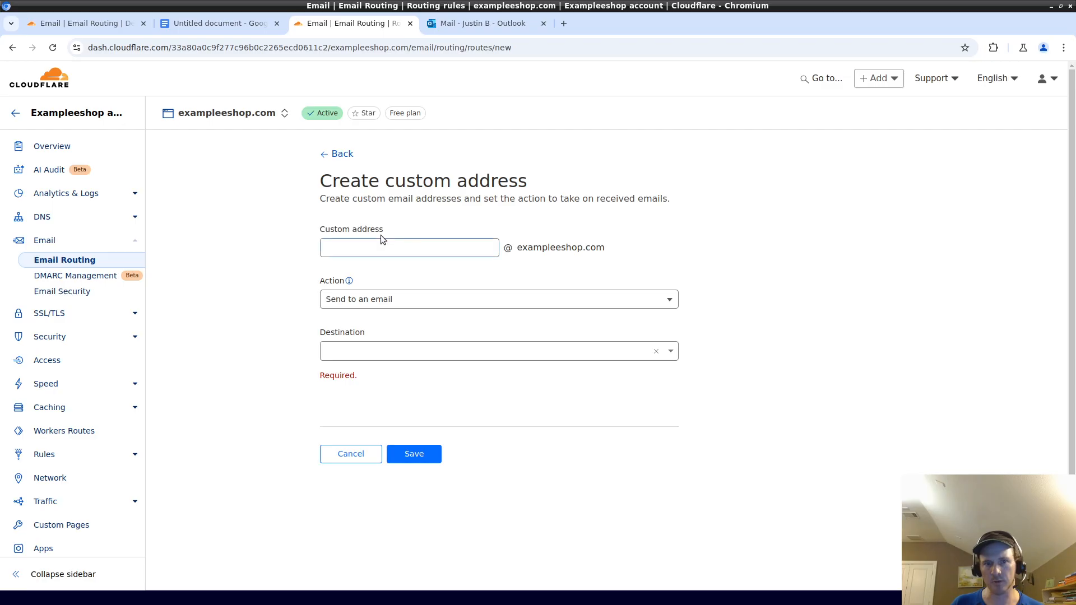
{"action": "left_click", "coordinate": [370, 246]}
{"action": "type", "text": "second"}
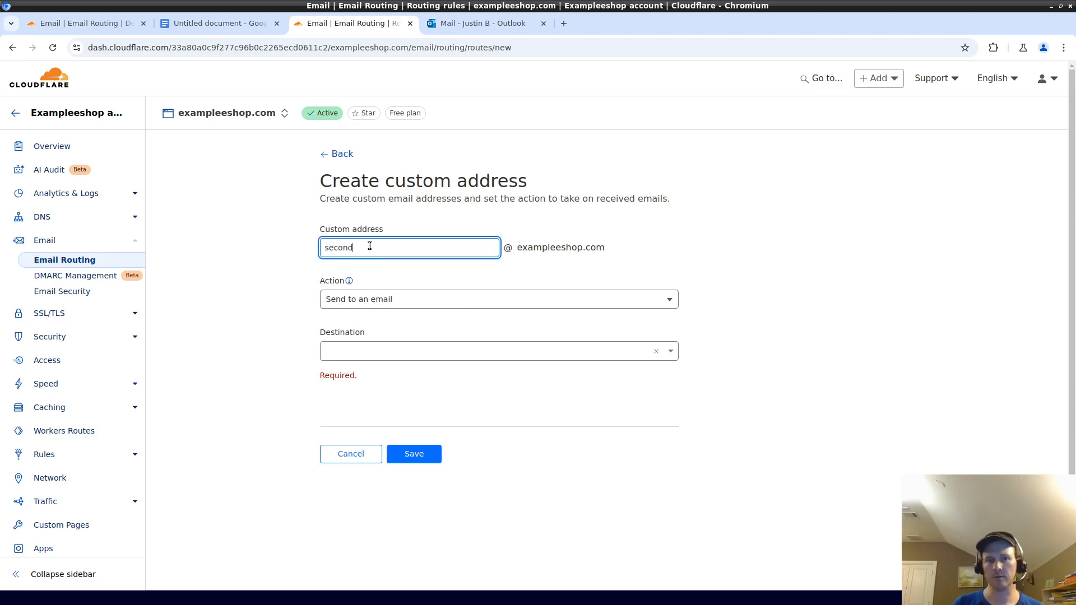
{"action": "double_click", "coordinate": [562, 250]}
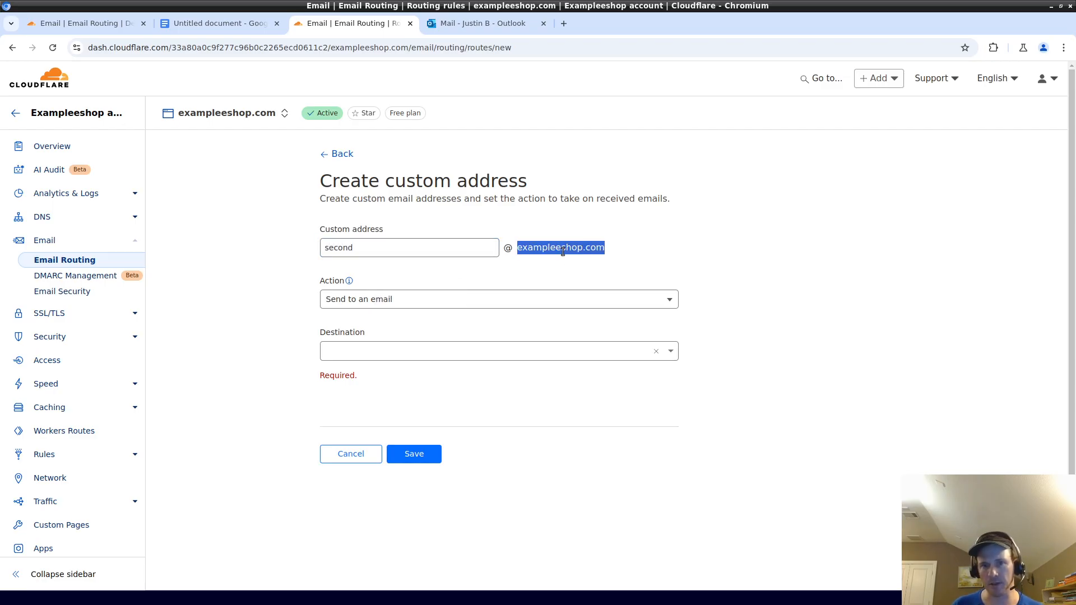
{"action": "left_click", "coordinate": [453, 359]}
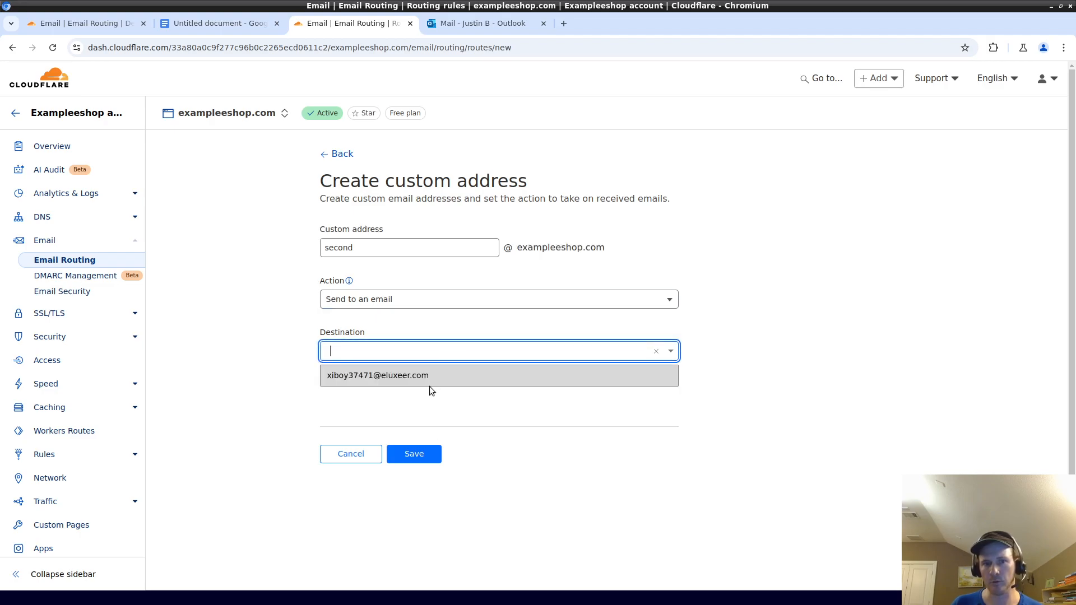
{"action": "left_click", "coordinate": [424, 384]}
{"action": "left_click", "coordinate": [418, 434]}
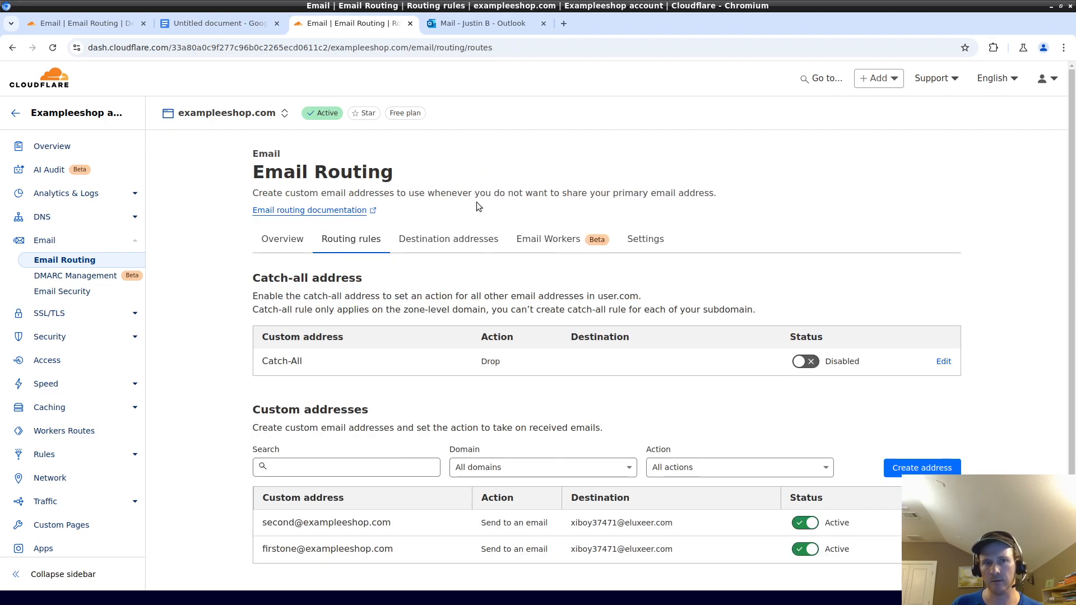
- Copy the new "second" custom address and start a new Outlook message with it as the recipient
{"action": "triple_click", "coordinate": [311, 542]}
{"action": "triple_click", "coordinate": [312, 527]}
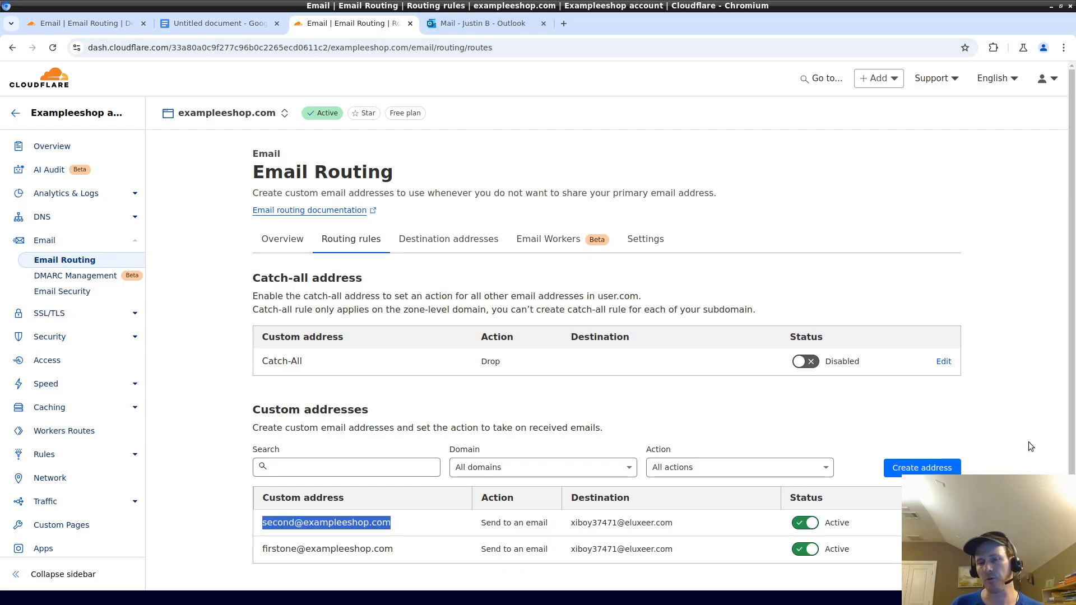
{"action": "triple_click", "coordinate": [359, 519]}
{"action": "key", "text": "ctrl+c"}
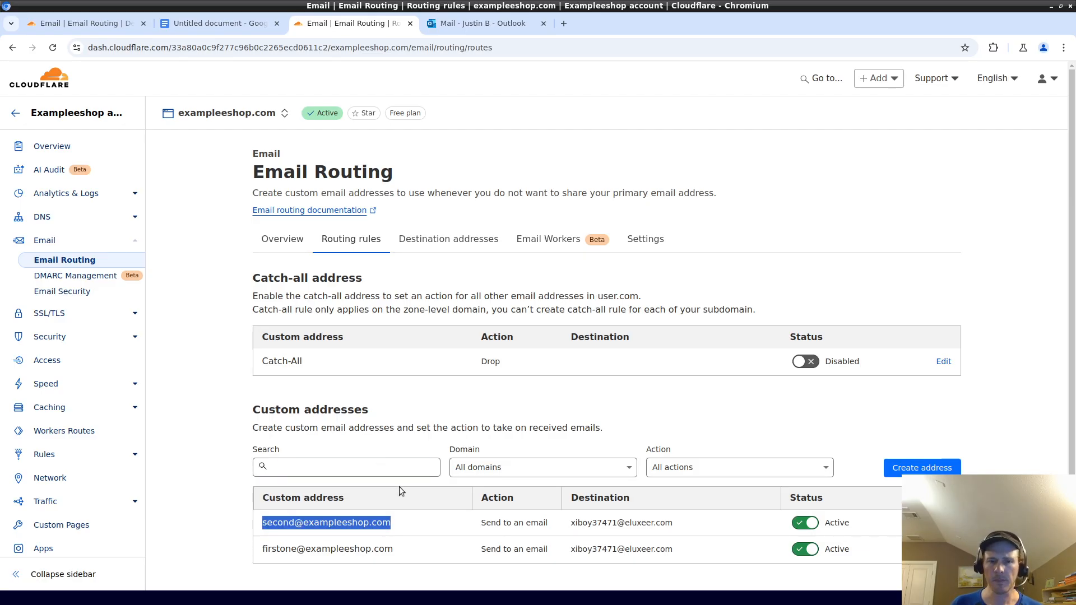
{"action": "left_click", "coordinate": [472, 24]}
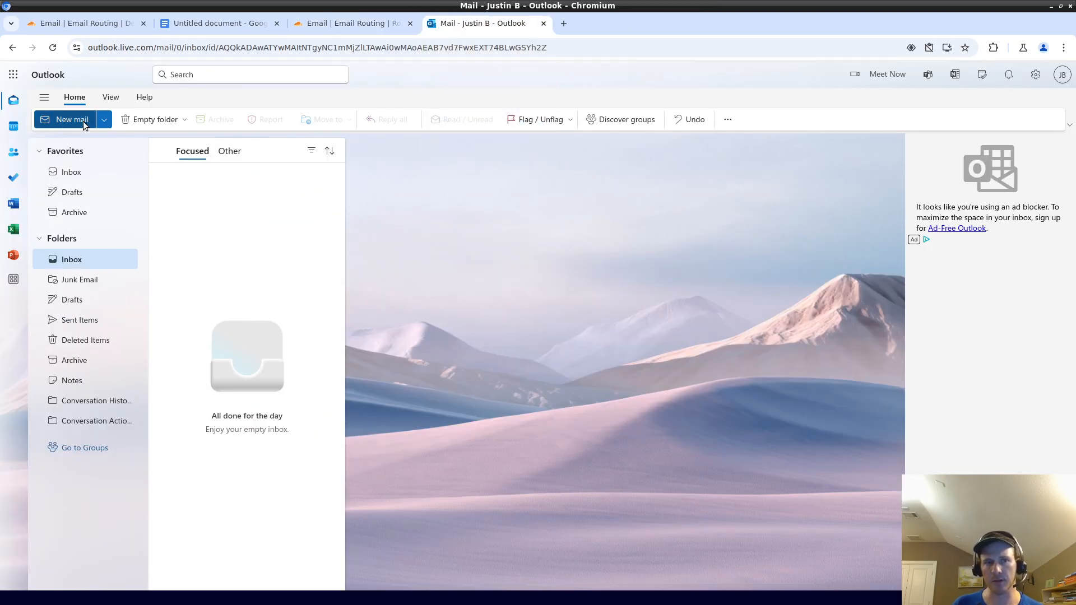
{"action": "left_click", "coordinate": [82, 118]}
{"action": "middle_click", "coordinate": [459, 181]}
- Give the message the subject "This is yet another email" and the body "Can you see it?", and send it
{"action": "key", "text": "Tab"}
{"action": "type", "text": "Thi"}
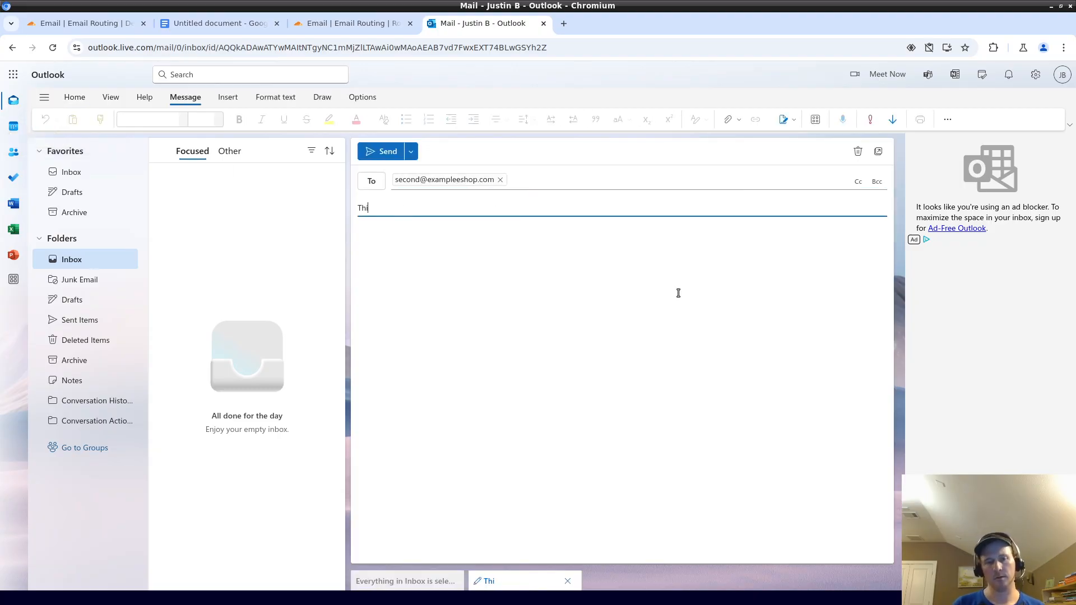
{"action": "type", "text": "s is yet another email"}
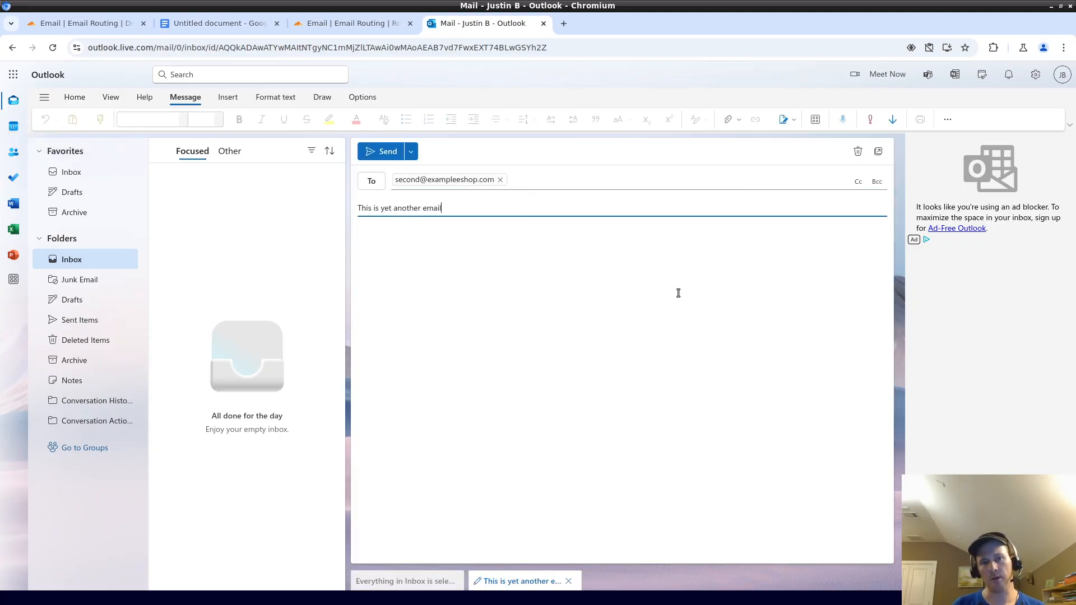
{"action": "key", "text": "Tab"}
{"action": "type", "text": "Can you"}
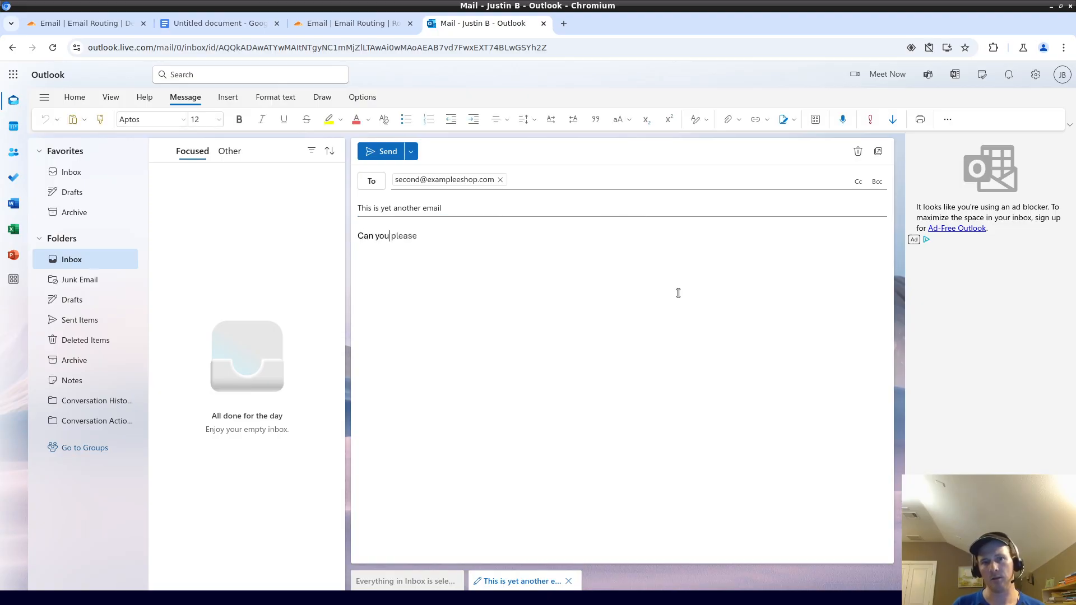
{"action": "type", "text": " seee it"}
{"action": "key", "text": "BackSpace"}
{"action": "key", "text": "BackSpace"}
{"action": "key", "text": "BackSpace"}
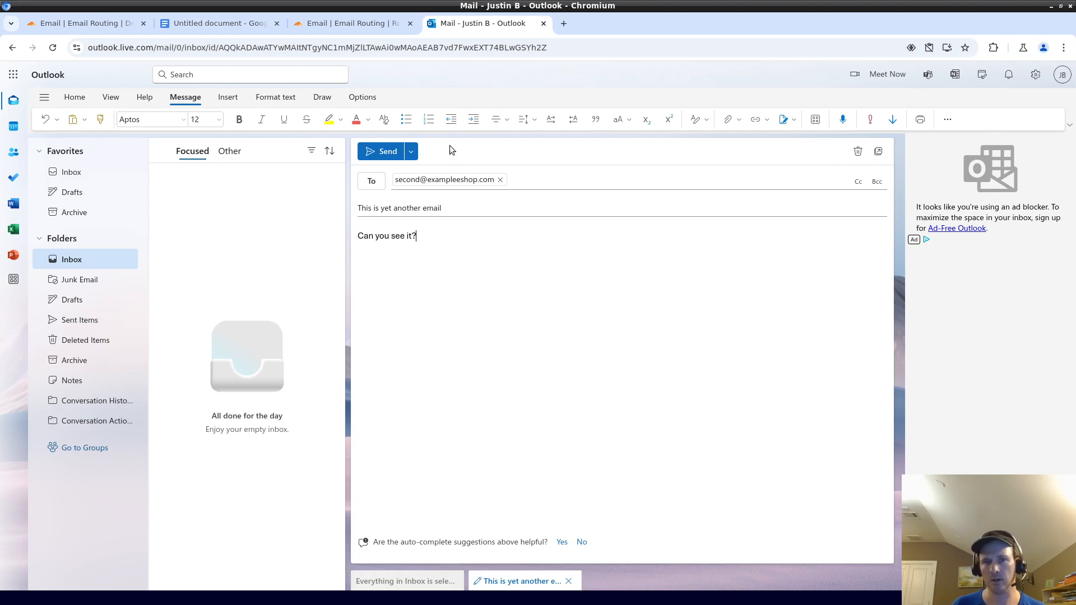
{"action": "left_click", "coordinate": [383, 153]}
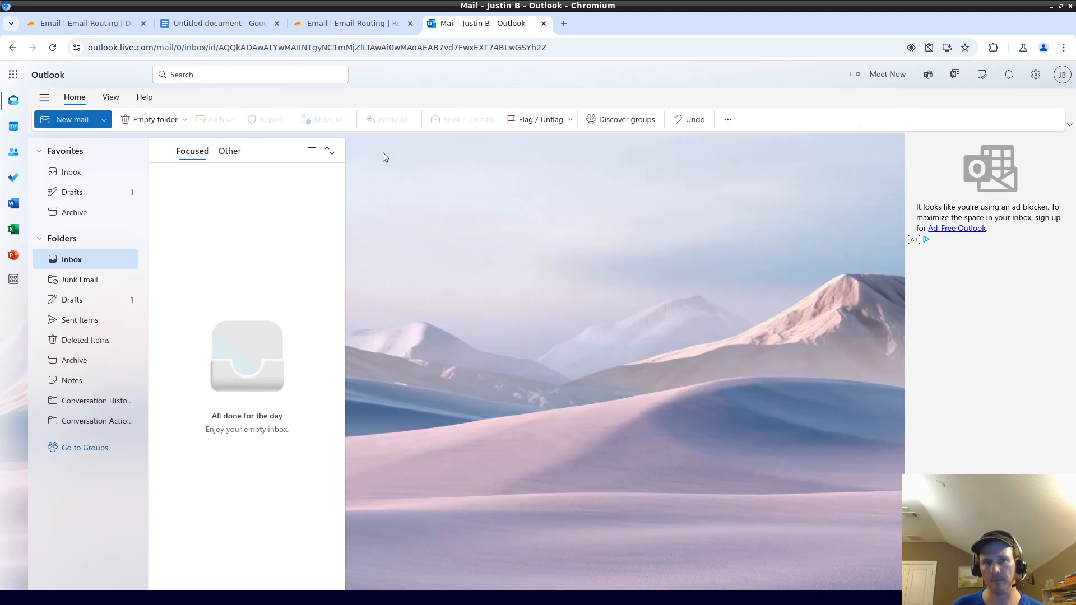
- Switch to Temp Mail, return to the inbox list and check whether the second forwarded email has arrived at the temporary address
{"action": "left_click", "coordinate": [374, 598]}
{"action": "left_click", "coordinate": [870, 450]}
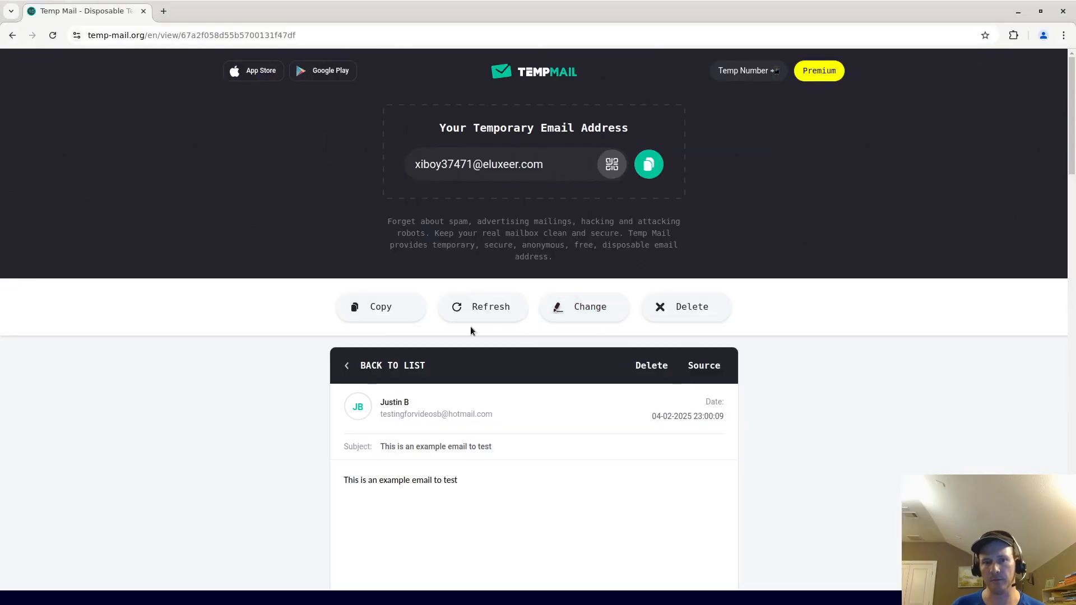
{"action": "left_click", "coordinate": [355, 365]}
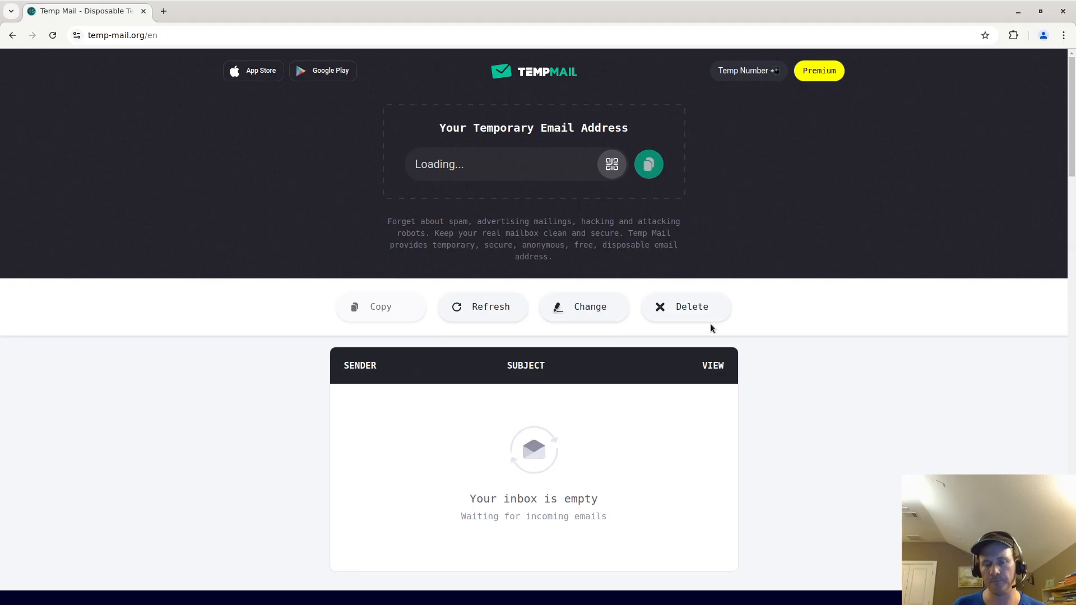
{"action": "scroll", "coordinate": [840, 354], "scroll_direction": "down", "scroll_amount": 3}
{"action": "scroll", "coordinate": [840, 355], "scroll_direction": "up", "scroll_amount": 3}
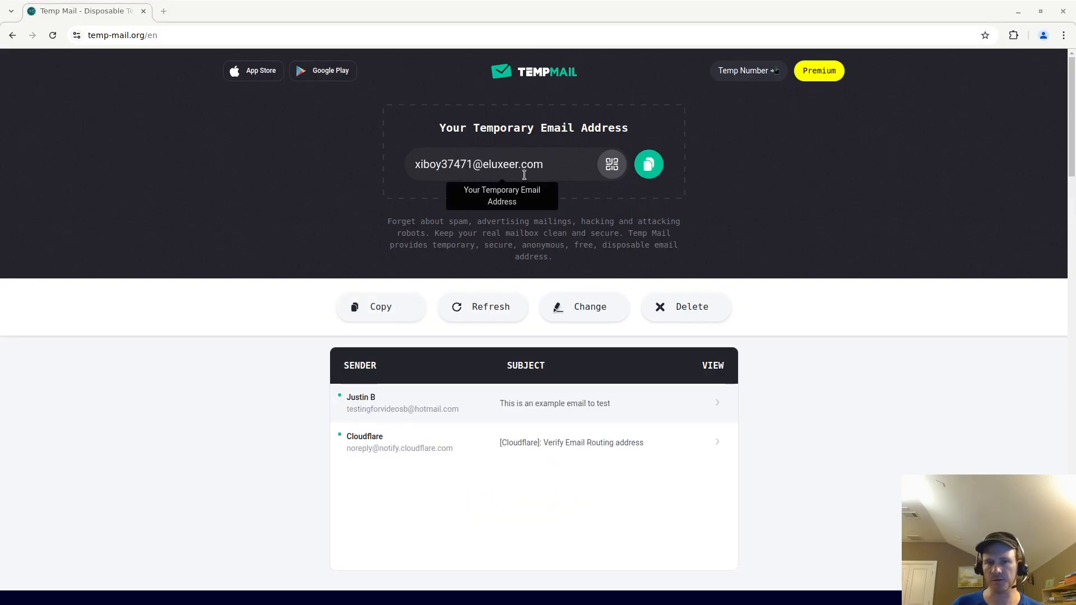
{"action": "left_click", "coordinate": [511, 160]}
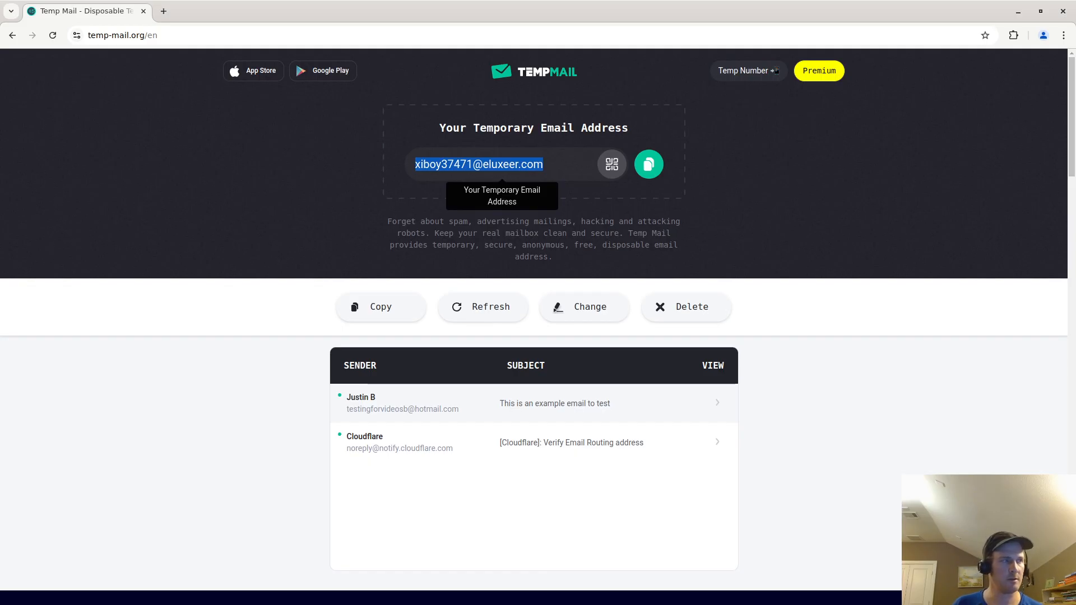
- Bring in the other Temp Mail window, maximize it and copy its temporary email address
{"action": "left_click_drag", "start_coordinate": [0, 90], "coordinate": [220, 95]}
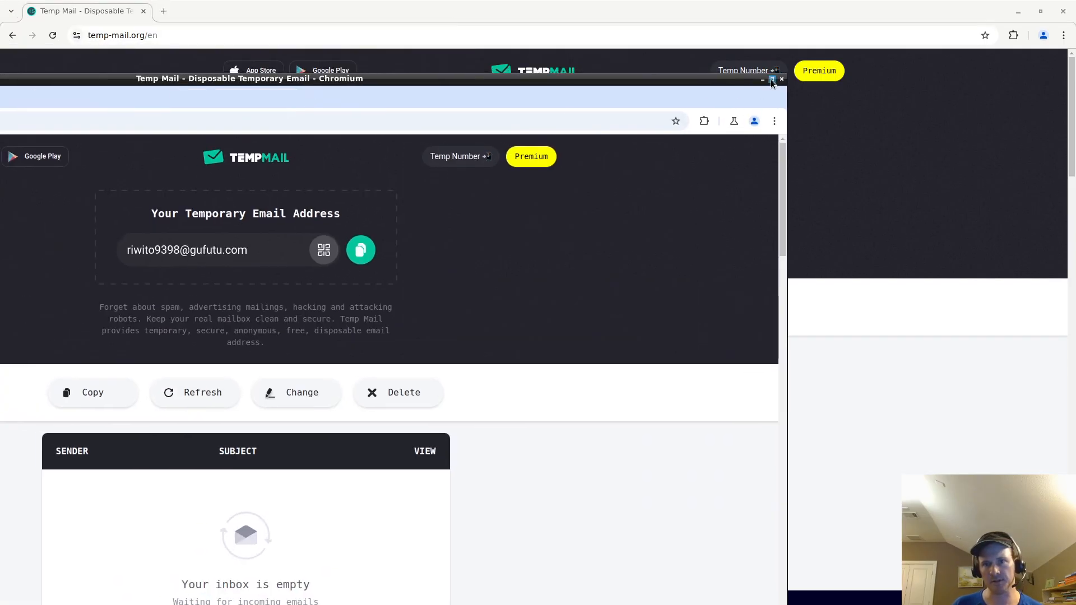
{"action": "left_click", "coordinate": [771, 79]}
{"action": "left_click", "coordinate": [650, 180]}
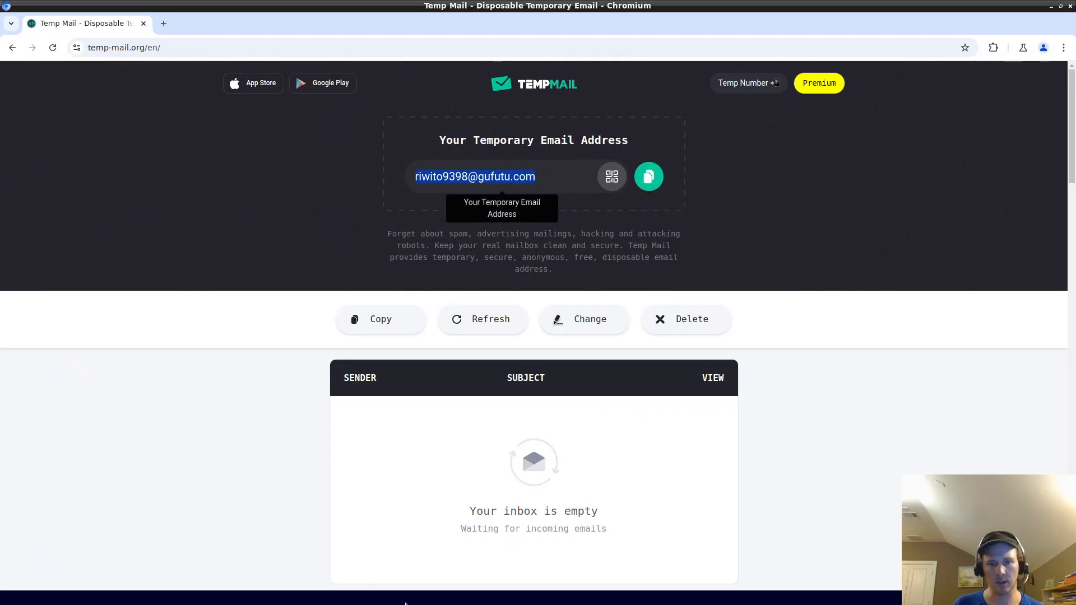
- Switch to Outlook and start a new message with the copied temporary address as the recipient
{"action": "left_click", "coordinate": [307, 597]}
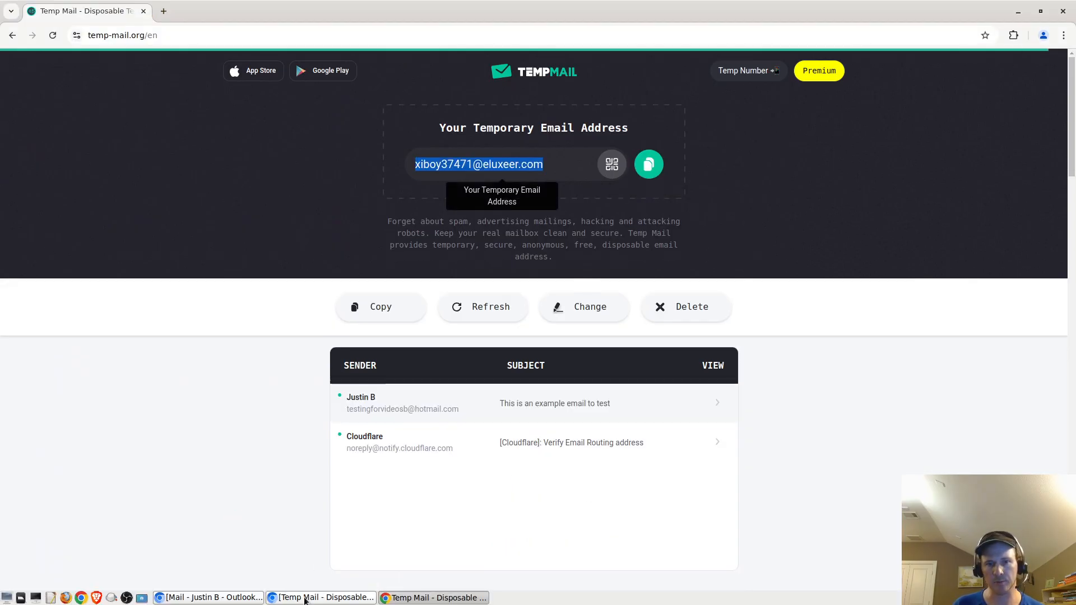
{"action": "left_click", "coordinate": [231, 593]}
{"action": "left_click", "coordinate": [89, 120]}
{"action": "left_click", "coordinate": [389, 210]}
{"action": "key", "text": "ctrl+v"}
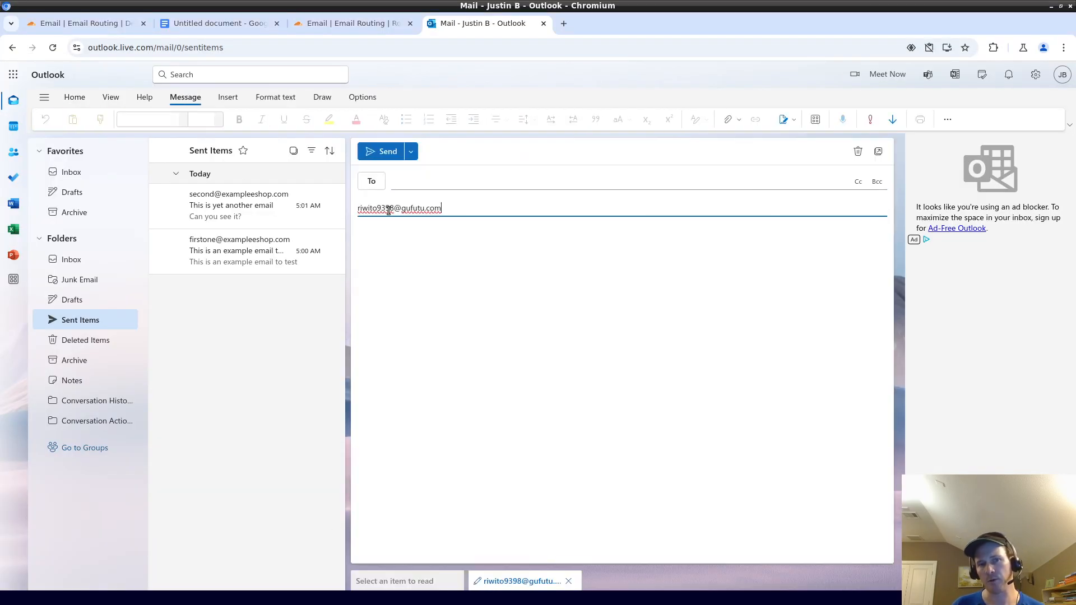
{"action": "key", "text": "ctrl+z"}
{"action": "left_click", "coordinate": [430, 184]}
{"action": "key", "text": "ctrl+v"}
- Give the message the subject "Hopefully this goes through" and the body "Will it work? Hopefully", and send it
{"action": "left_click", "coordinate": [580, 215]}
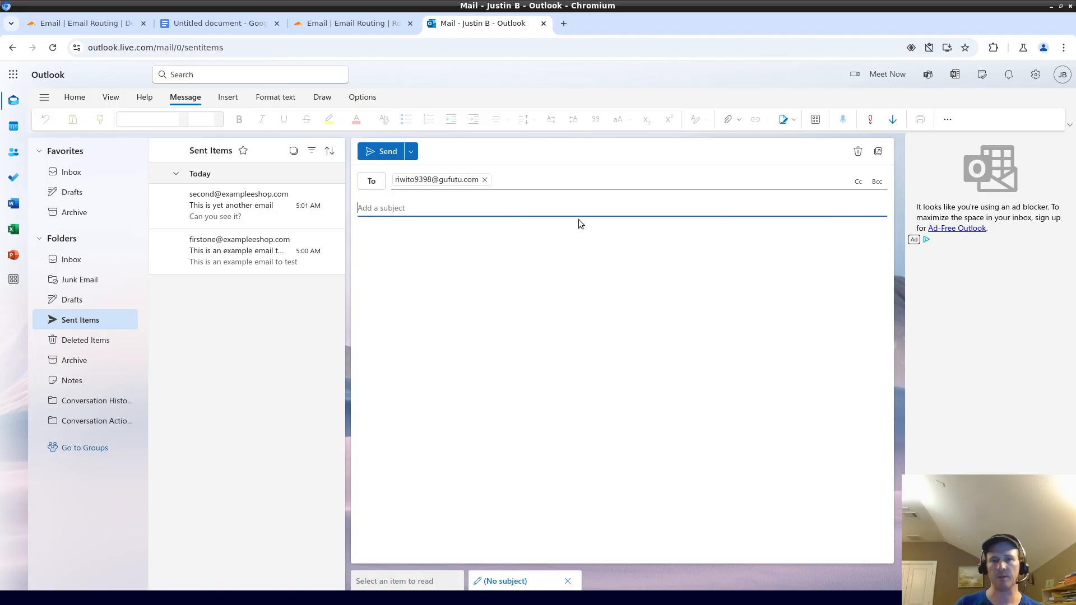
{"action": "type", "text": "Hopefully"}
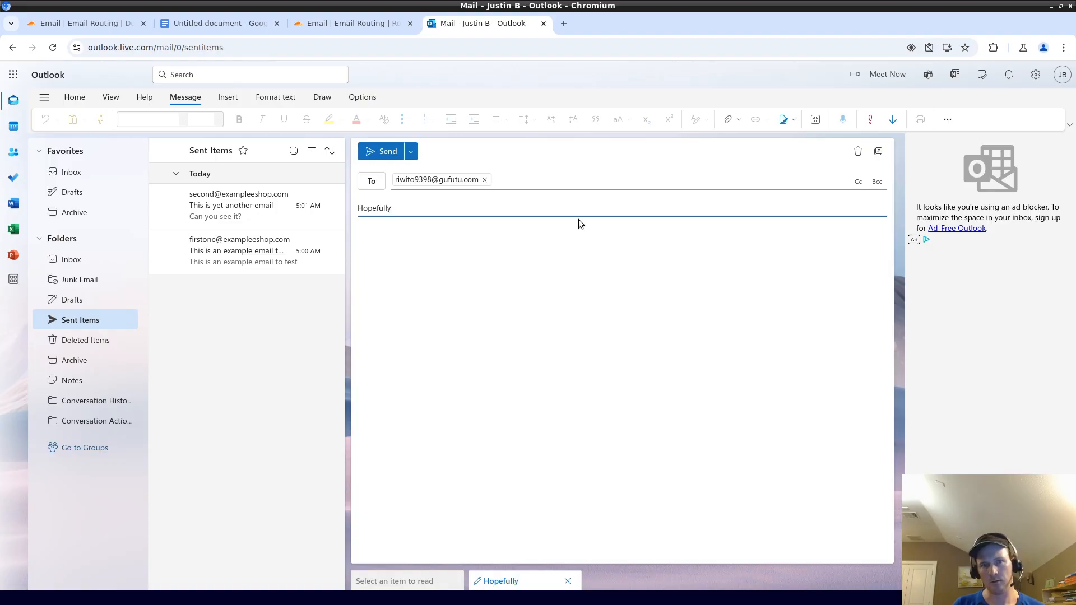
{"action": "type", "text": " this goes through"}
{"action": "key", "text": "Tab"}
{"action": "type", "text": "Will it w"}
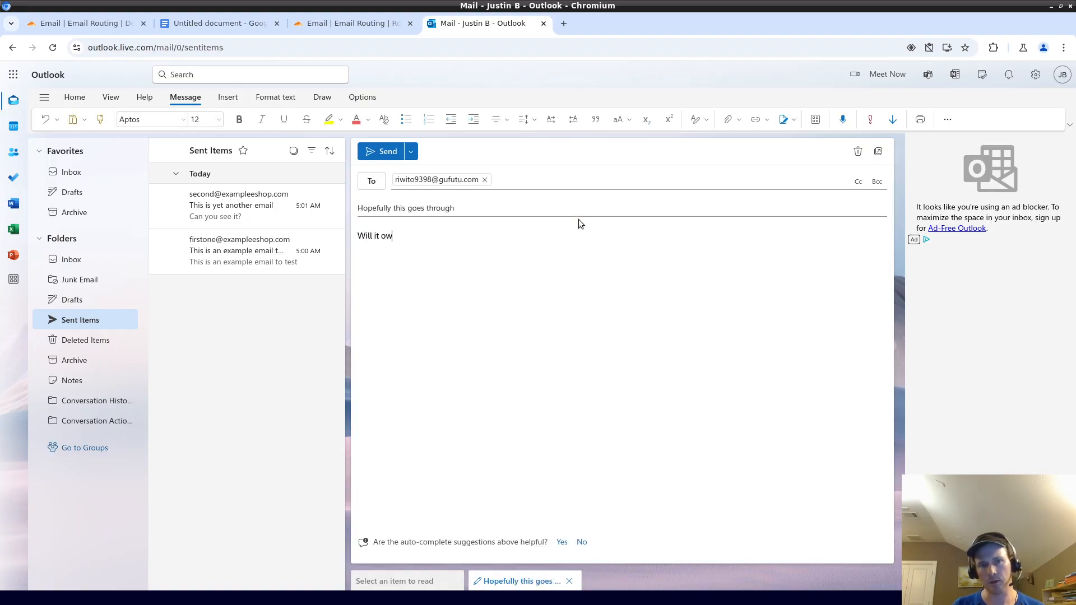
{"action": "type", "text": "ork? Hopefully"}
{"action": "left_click", "coordinate": [378, 157]}
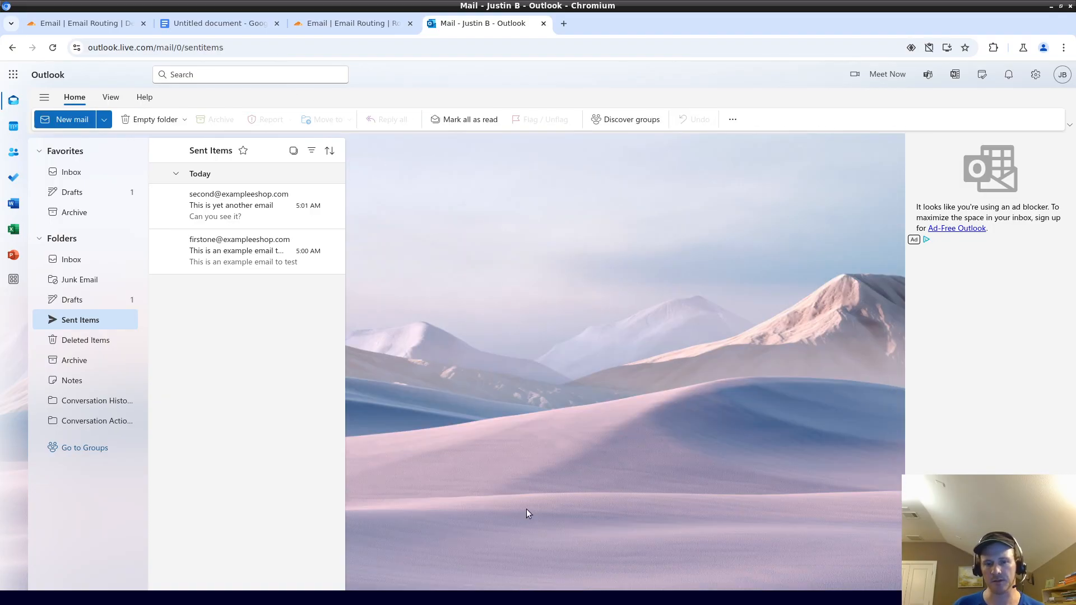
- Open and read the message "Hopefully this goes through" in the second Temp Mail inbox, and return to Outlook's sent items
{"action": "left_click", "coordinate": [348, 598]}
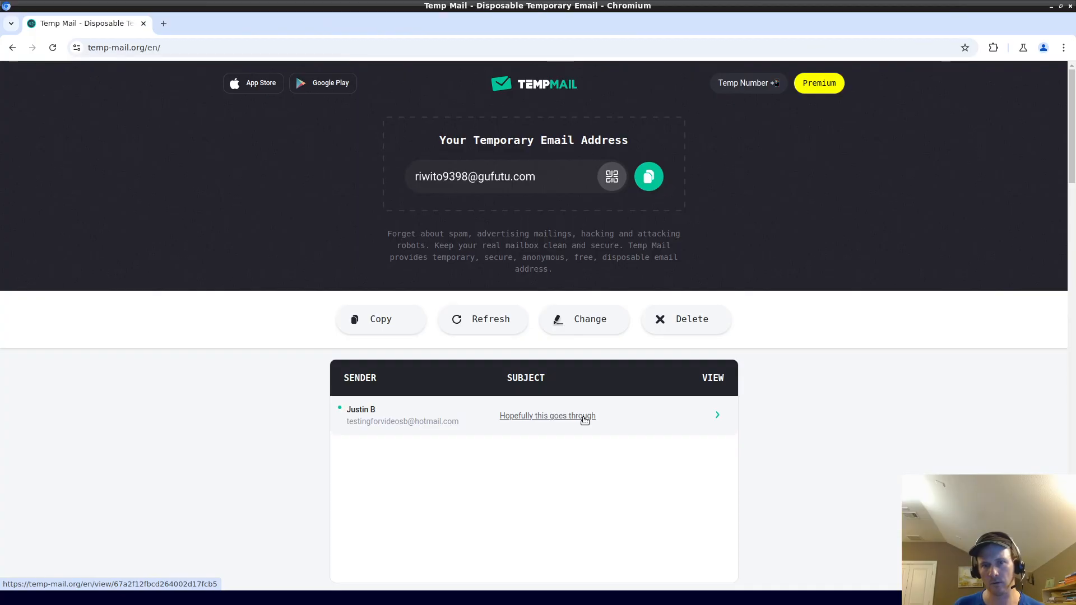
{"action": "mouse_move", "coordinate": [393, 603]}
{"action": "left_click", "coordinate": [433, 598]}
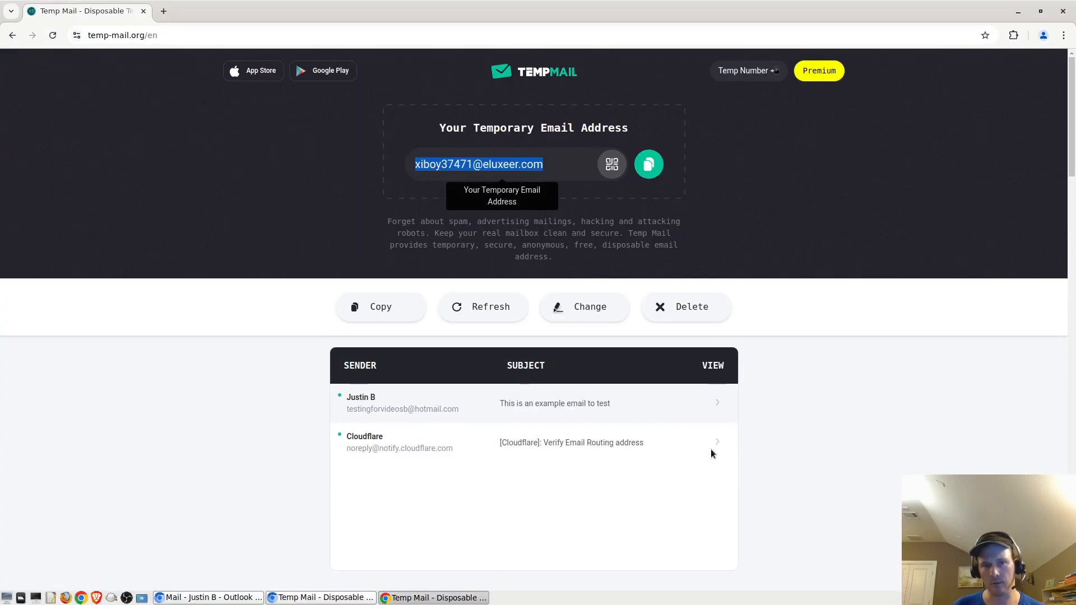
{"action": "left_click", "coordinate": [337, 598]}
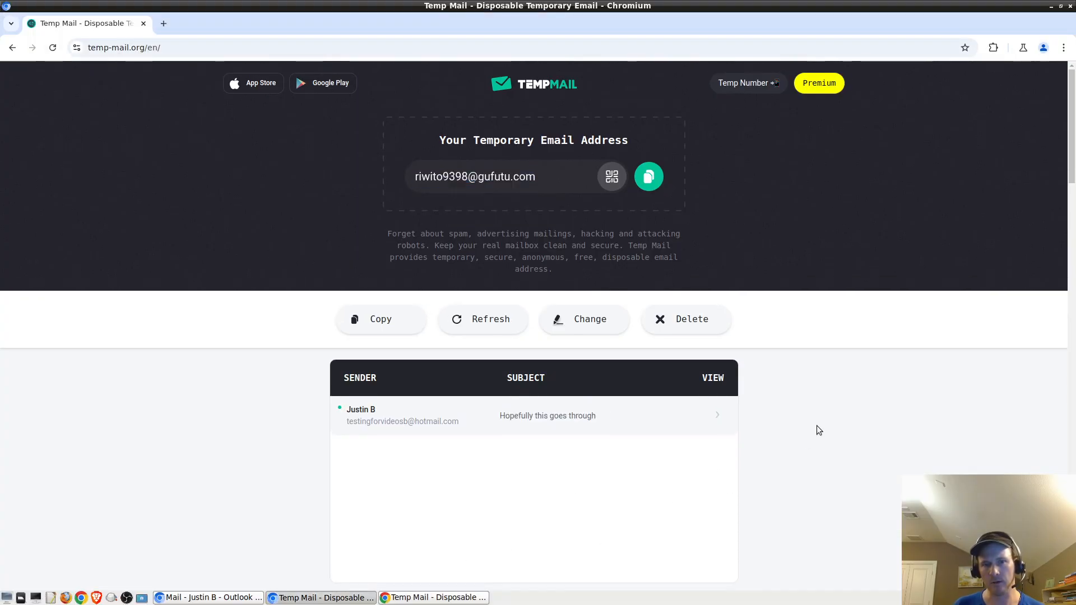
{"action": "left_click", "coordinate": [544, 415]}
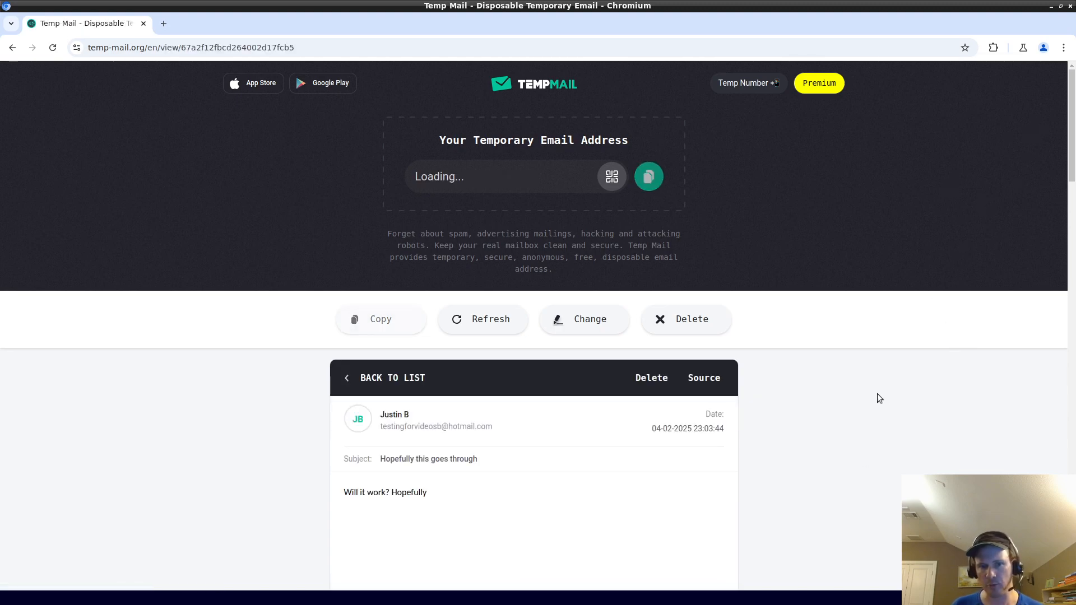
{"action": "double_click", "coordinate": [408, 491]}
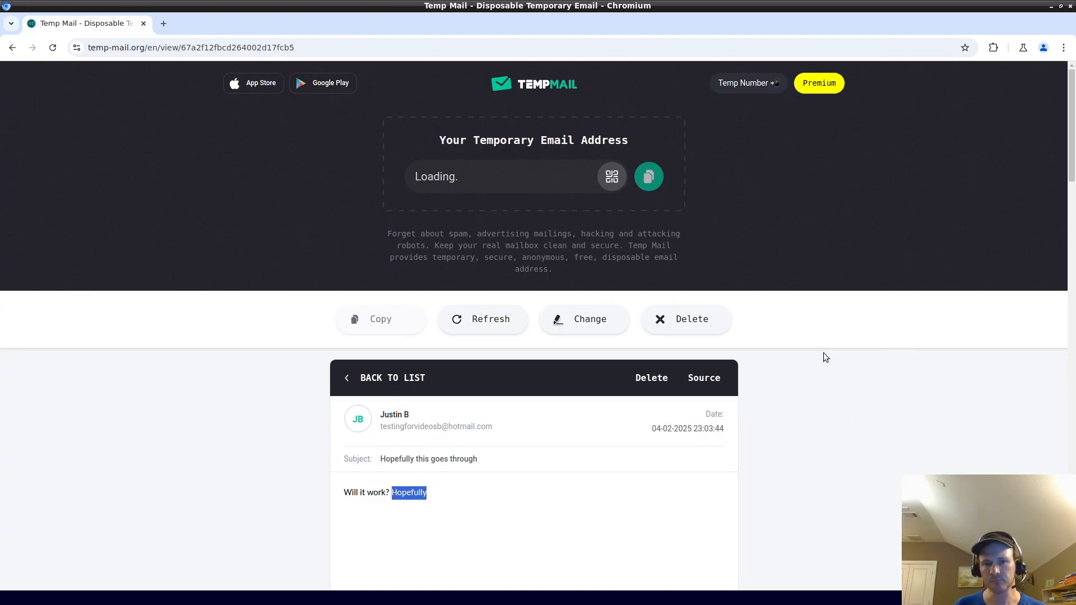
{"action": "left_click", "coordinate": [218, 598]}
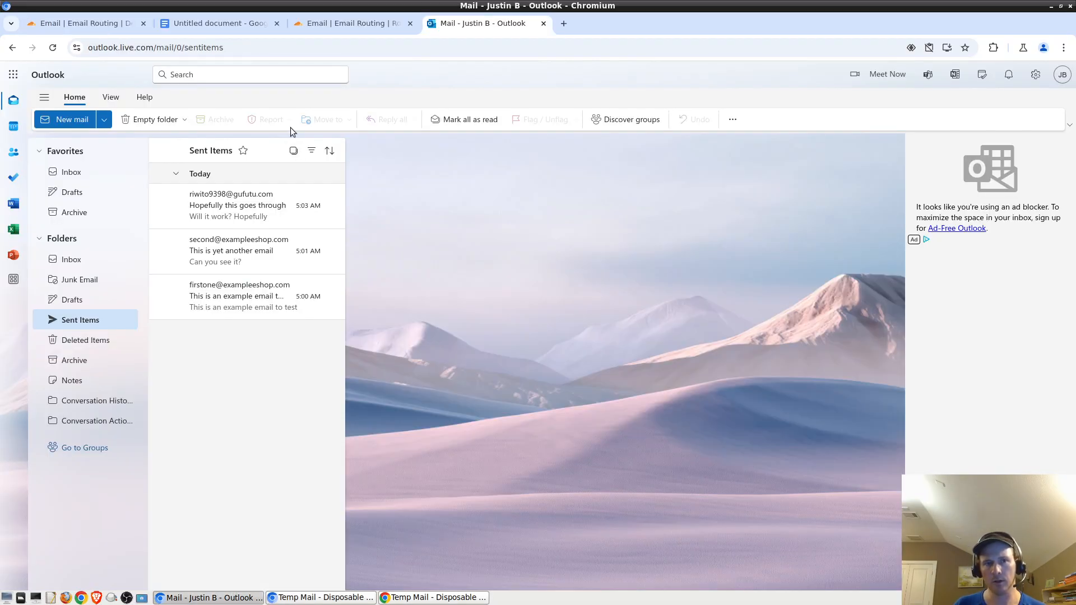
- Switch to Cloudflare's Email Routing page and review the verified destination address and the limit on destination addresses for the account
{"action": "left_click", "coordinate": [343, 25]}
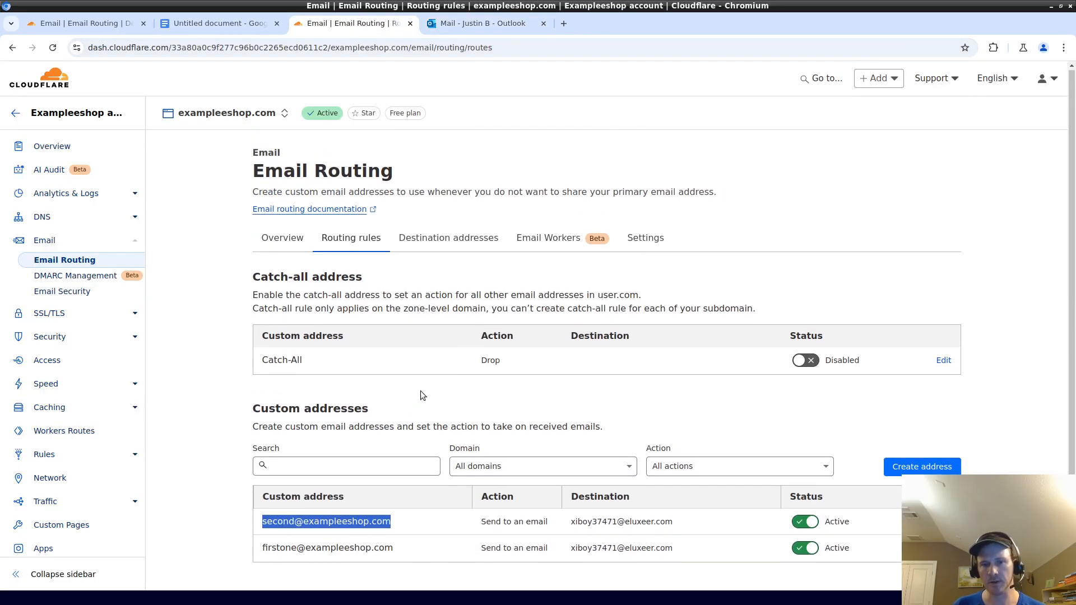
{"action": "left_click", "coordinate": [447, 246]}
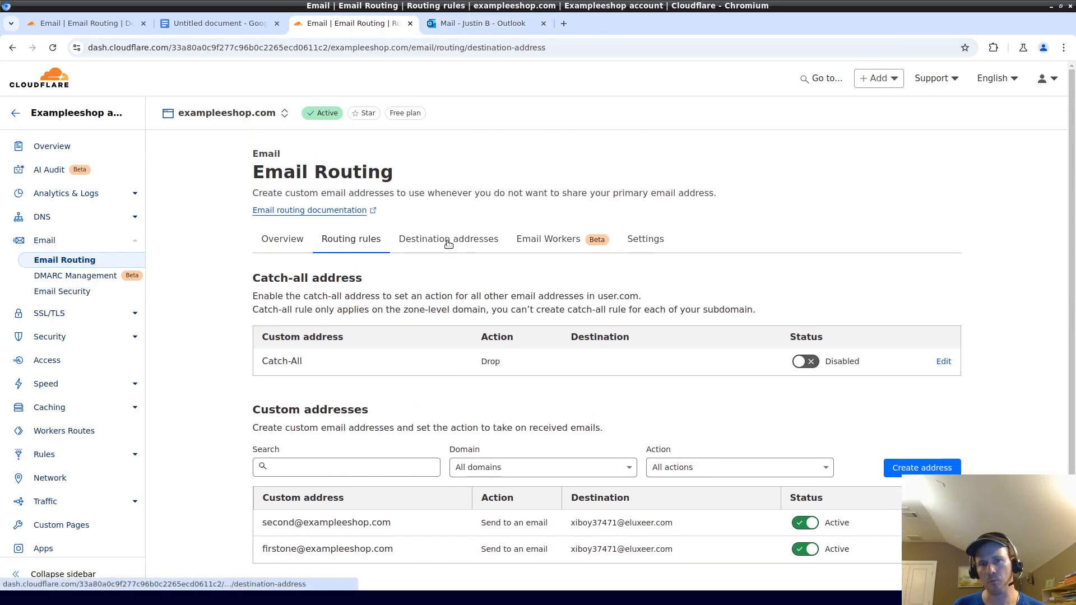
{"action": "triple_click", "coordinate": [345, 402]}
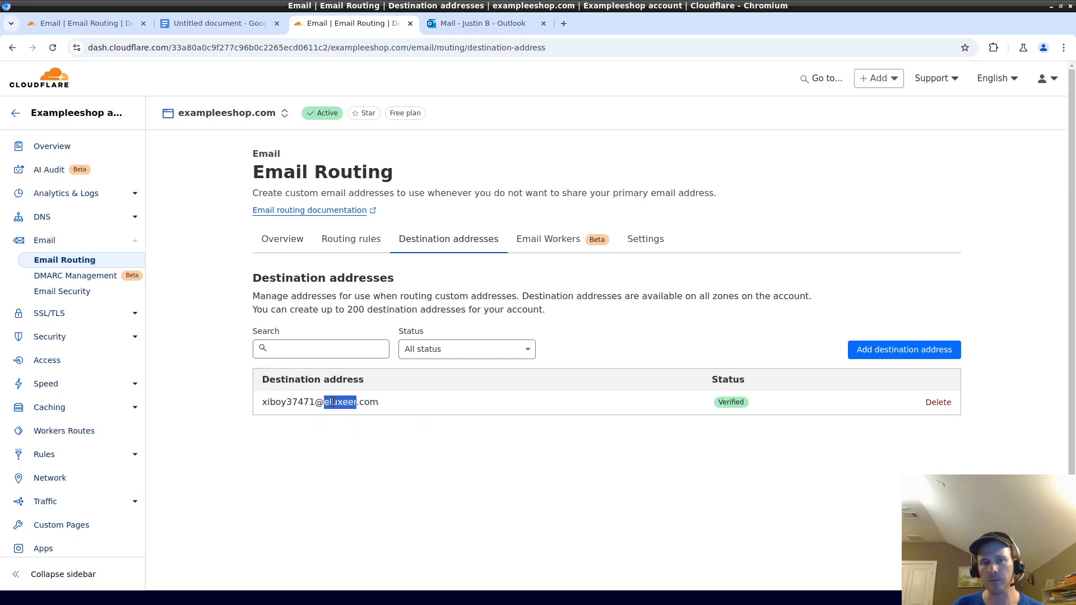
{"action": "double_click", "coordinate": [353, 402]}
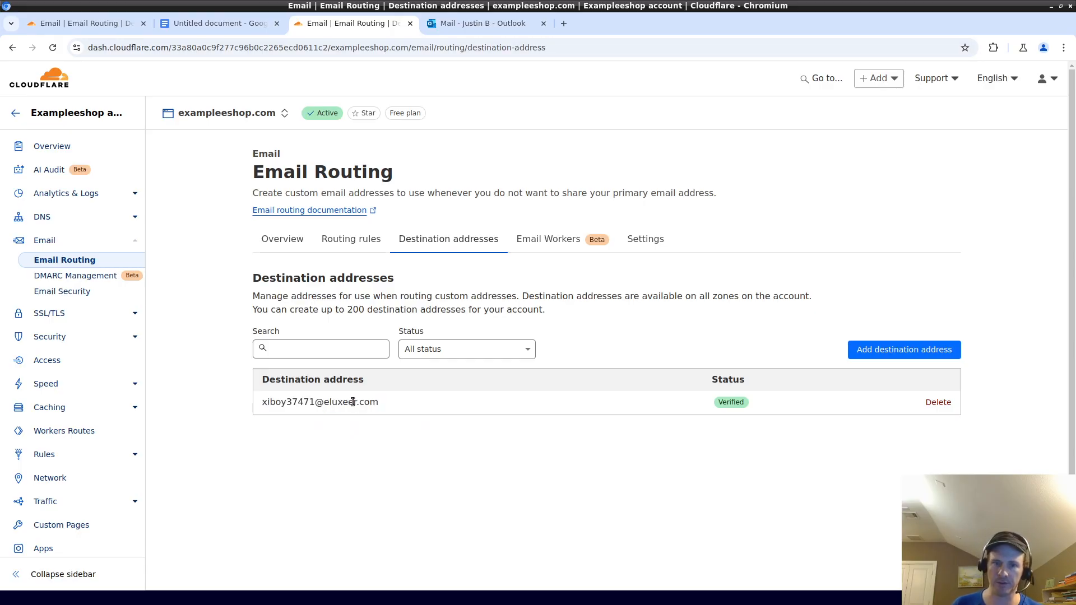
{"action": "triple_click", "coordinate": [352, 401]}
{"action": "double_click", "coordinate": [367, 309]}
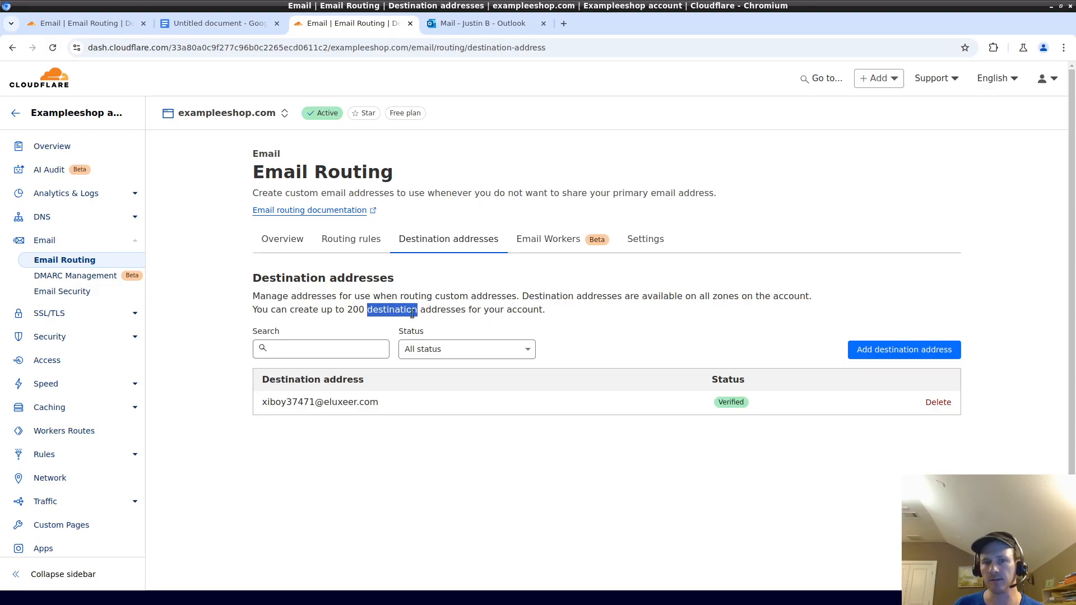
{"action": "left_click", "coordinate": [436, 309]}
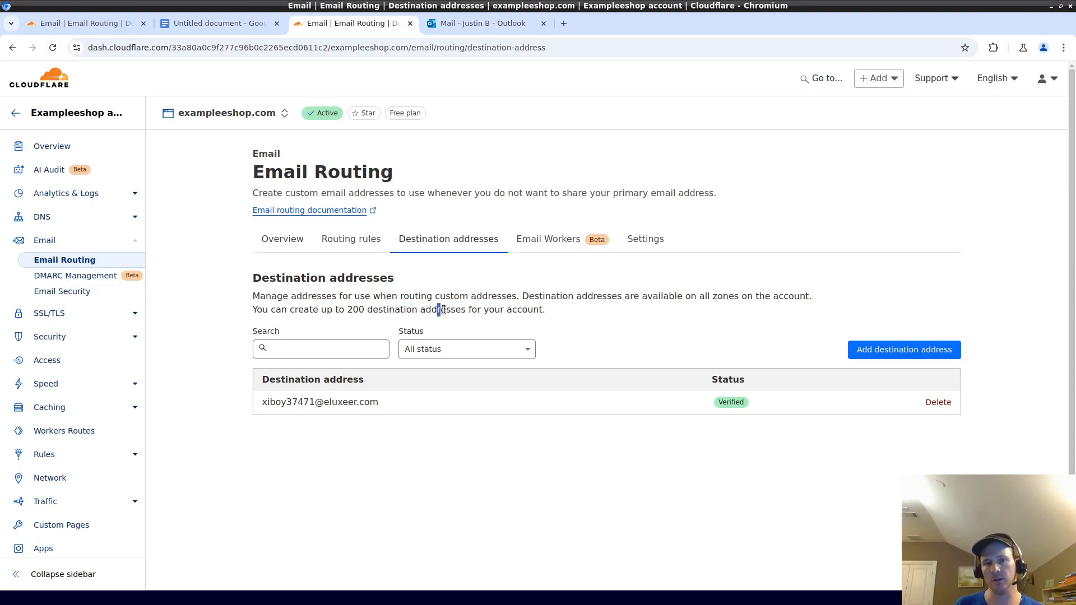
{"action": "double_click", "coordinate": [442, 310]}
{"action": "left_click_drag", "start_coordinate": [544, 309], "coordinate": [353, 296]}
- Return to the routing rules and examine the custom addresses section, including its description and the existing forwarding rules
{"action": "left_click", "coordinate": [330, 240]}
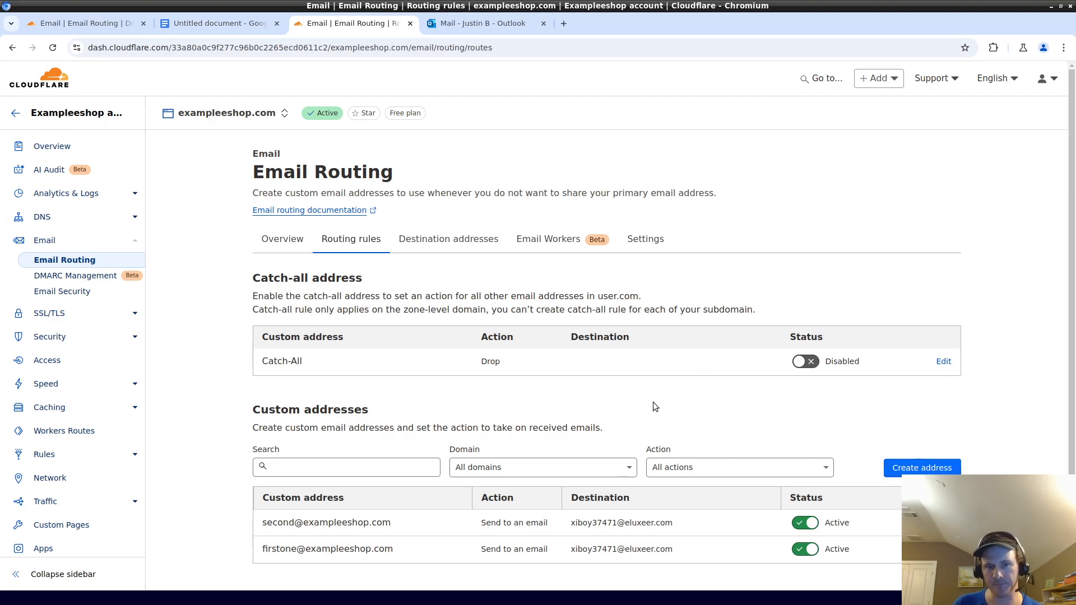
{"action": "scroll", "coordinate": [616, 403], "scroll_direction": "down", "scroll_amount": 2}
{"action": "scroll", "coordinate": [436, 381], "scroll_direction": "up", "scroll_amount": 2}
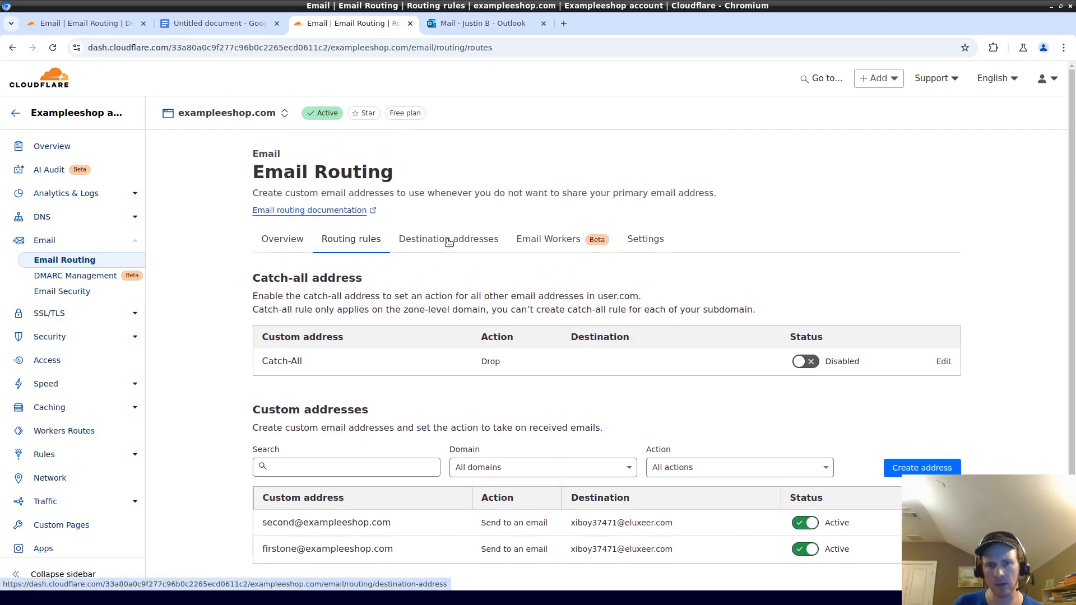
{"action": "scroll", "coordinate": [563, 363], "scroll_direction": "down", "scroll_amount": 2}
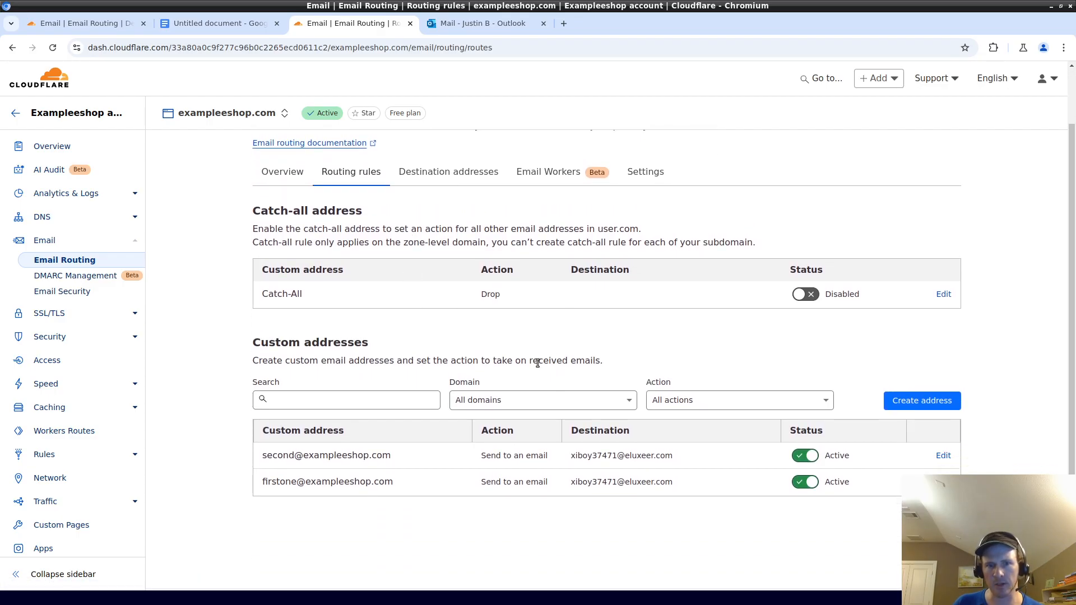
{"action": "triple_click", "coordinate": [537, 363]}
{"action": "triple_click", "coordinate": [490, 365]}
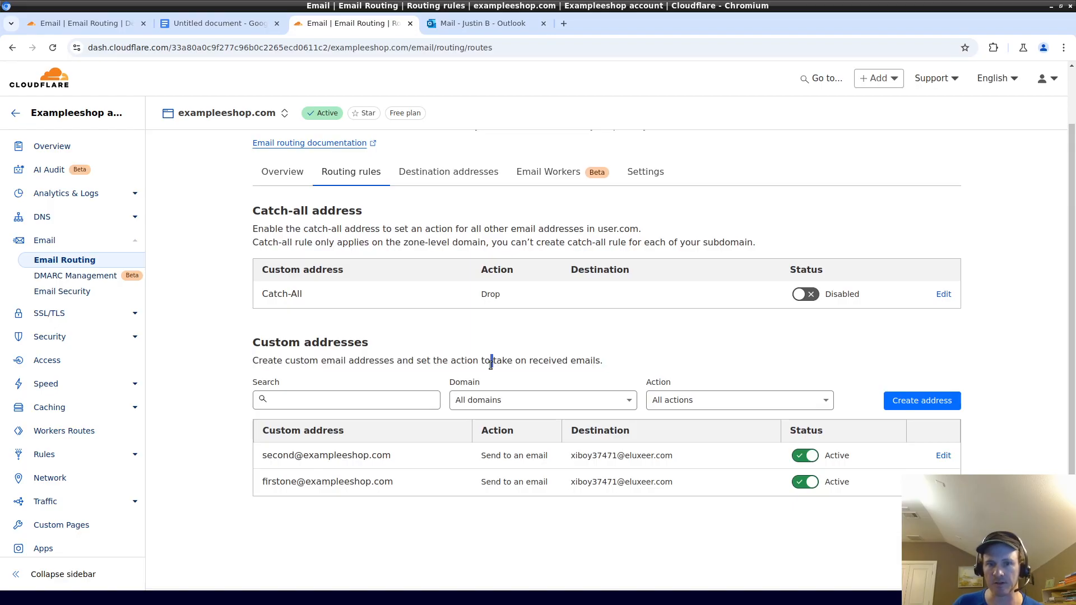
{"action": "double_click", "coordinate": [452, 365]}
{"action": "triple_click", "coordinate": [400, 365]}
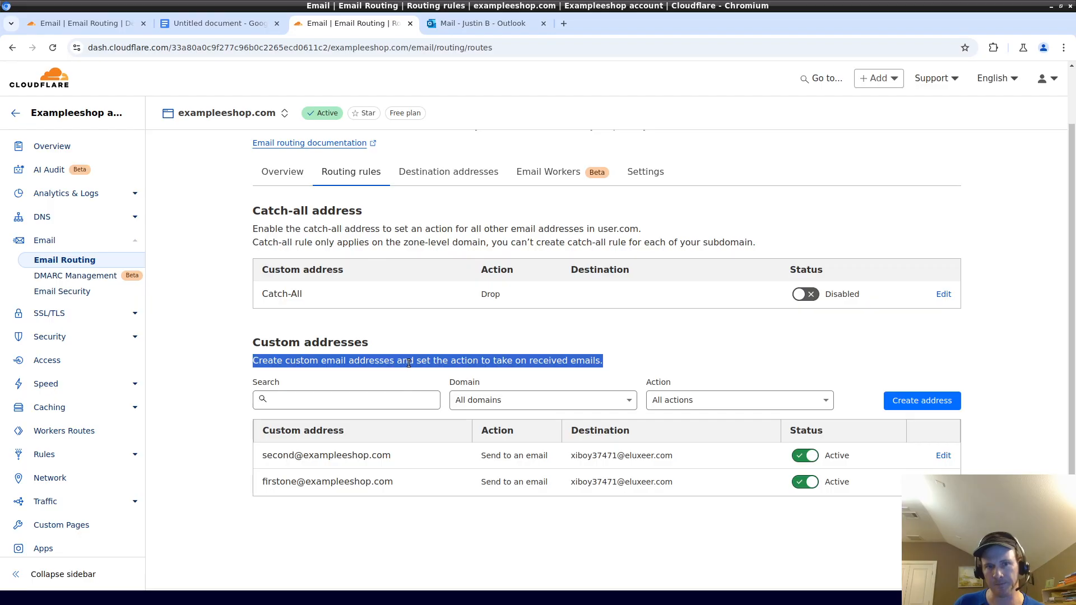
{"action": "triple_click", "coordinate": [571, 358]}
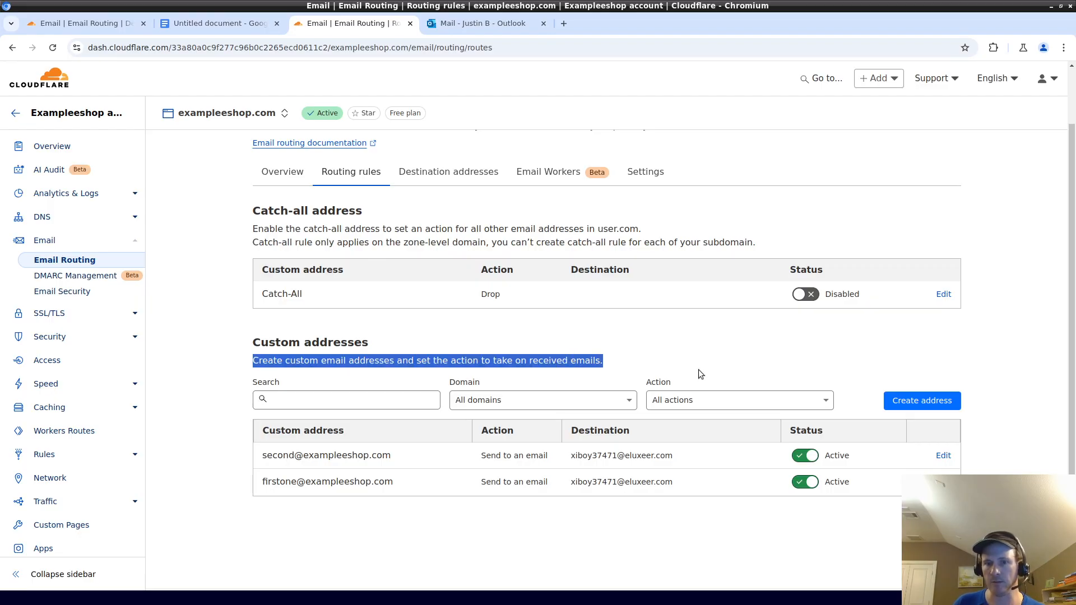
{"action": "triple_click", "coordinate": [383, 358]}
{"action": "triple_click", "coordinate": [383, 357]}
{"action": "left_click", "coordinate": [670, 368]}
{"action": "scroll", "coordinate": [670, 367], "scroll_direction": "up", "scroll_amount": 2}
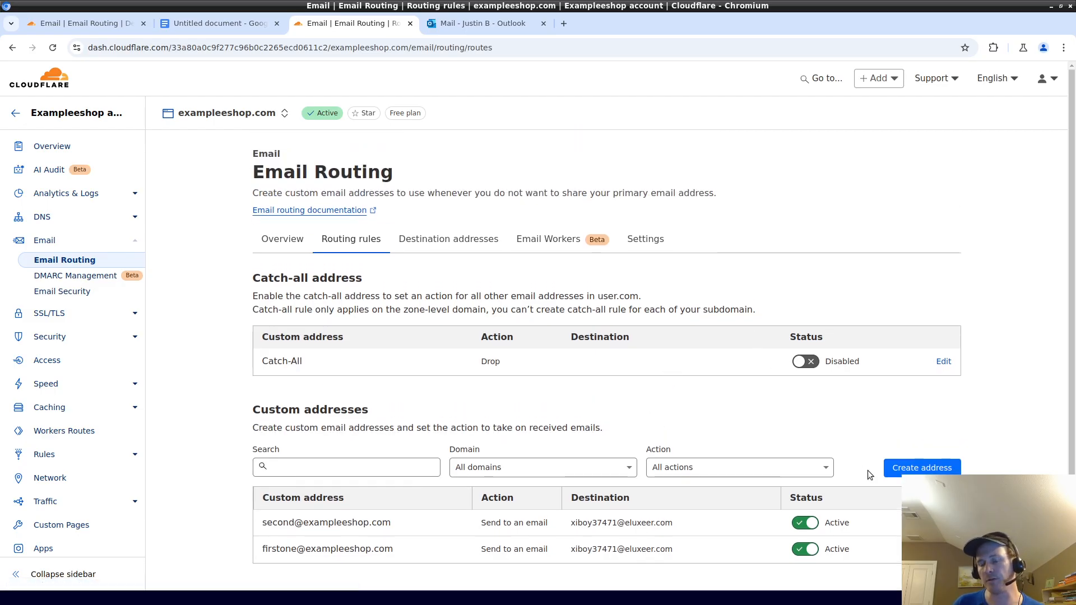
- Delete the "second" custom address of exampleeshop.com and check the remaining entry in the custom addresses list
{"action": "scroll", "coordinate": [866, 340], "scroll_direction": "down", "scroll_amount": 2}
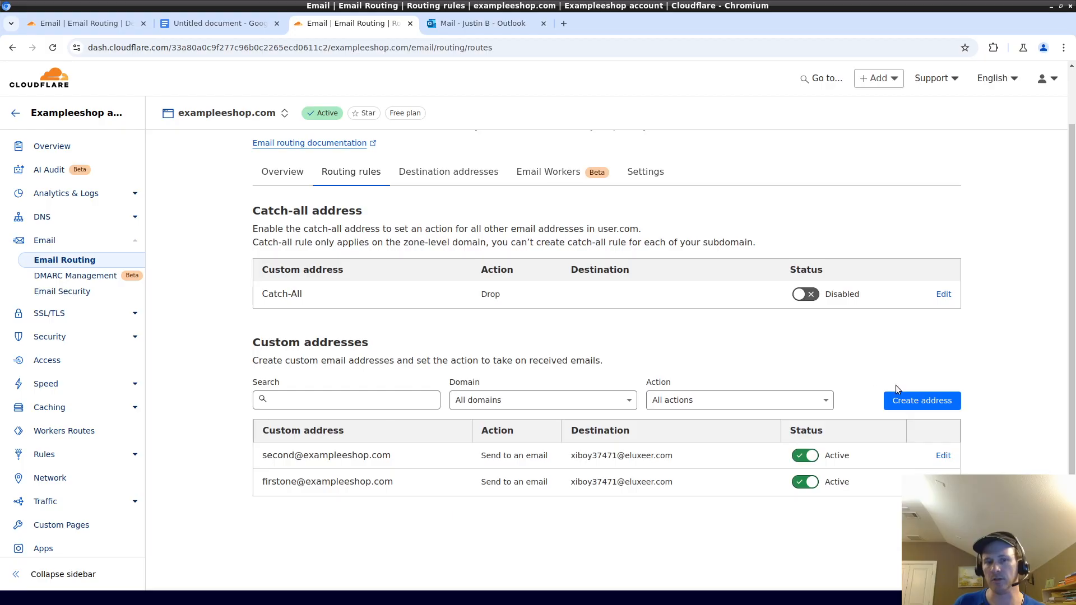
{"action": "left_click", "coordinate": [943, 457]}
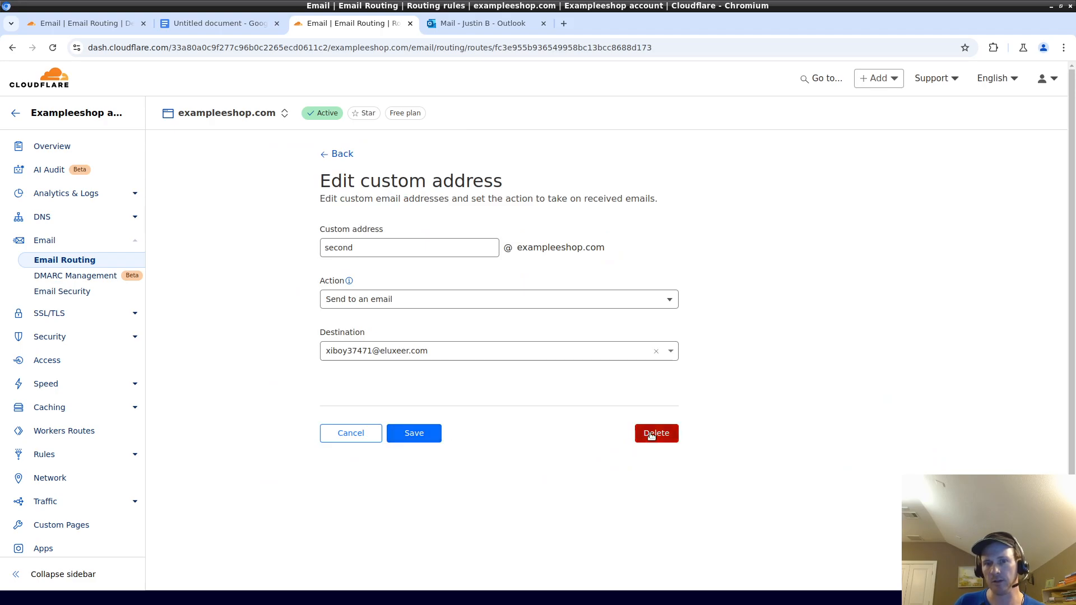
{"action": "left_click", "coordinate": [650, 437]}
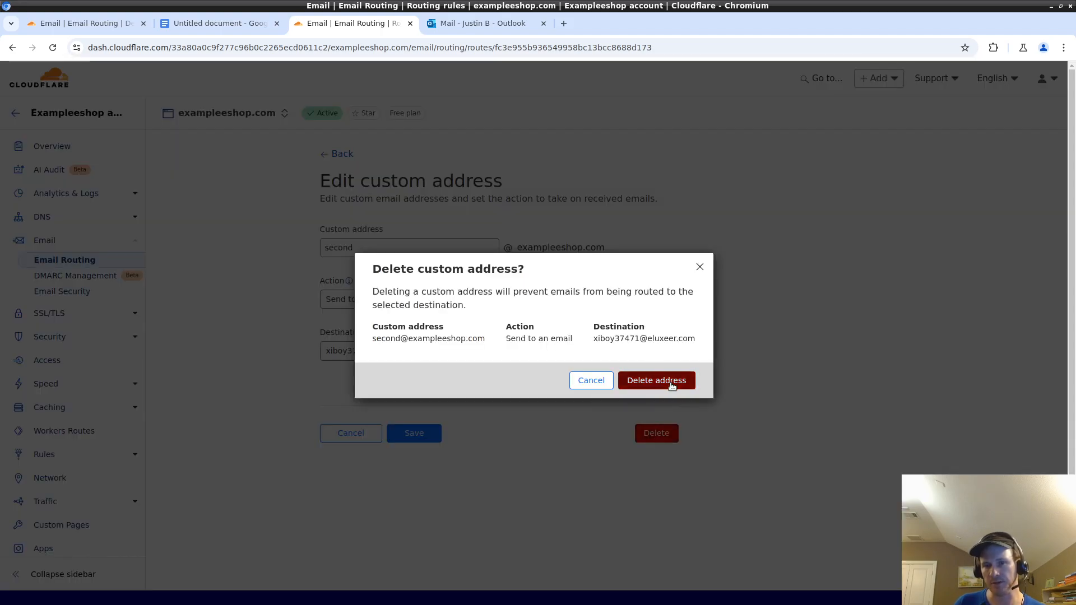
{"action": "left_click", "coordinate": [671, 384]}
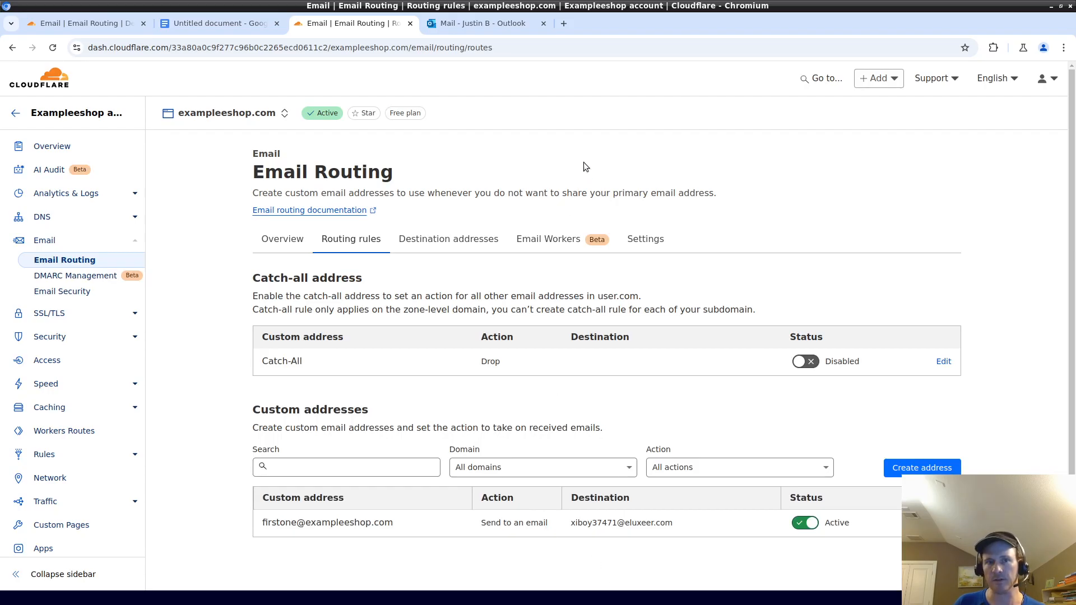
{"action": "triple_click", "coordinate": [301, 526]}
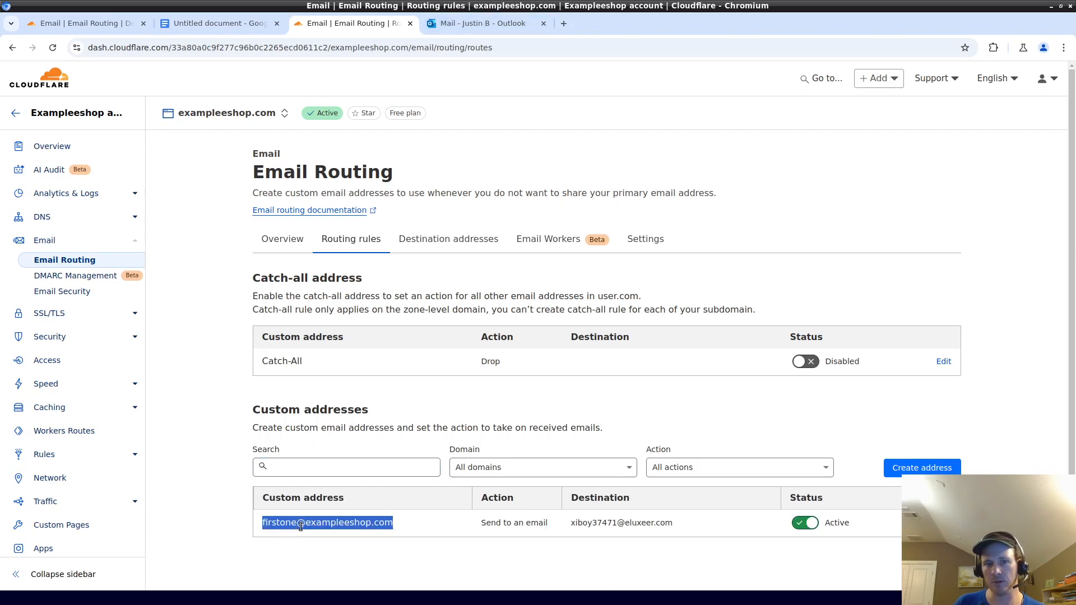
- Switch to Outlook and start a new message with the deleted "second" custom address as the recipient
{"action": "left_click", "coordinate": [493, 22]}
{"action": "left_click", "coordinate": [82, 119]}
{"action": "type", "text": "second"}
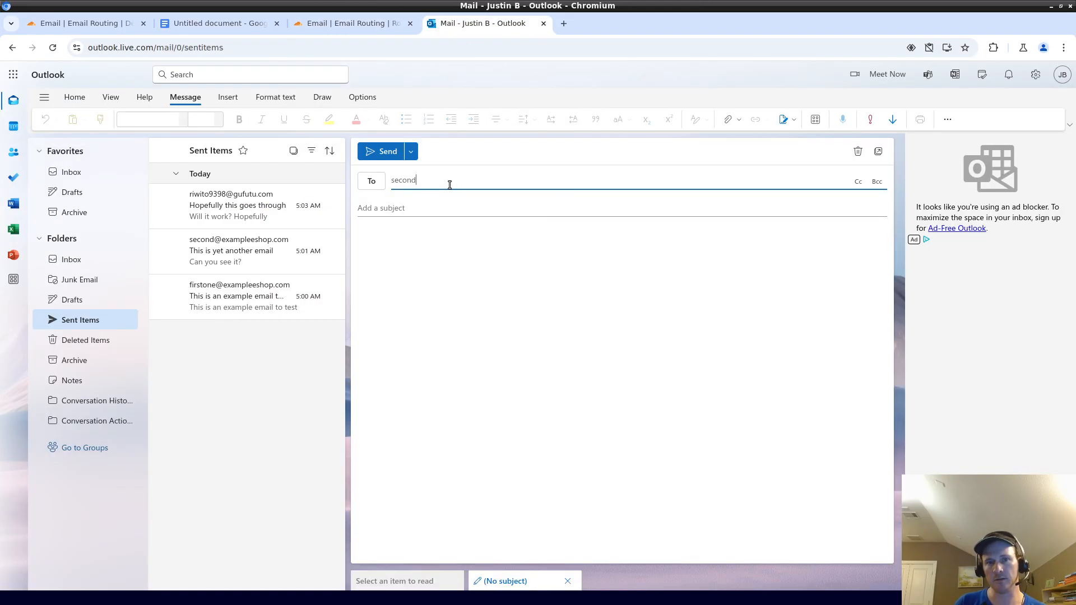
{"action": "left_click", "coordinate": [468, 203]}
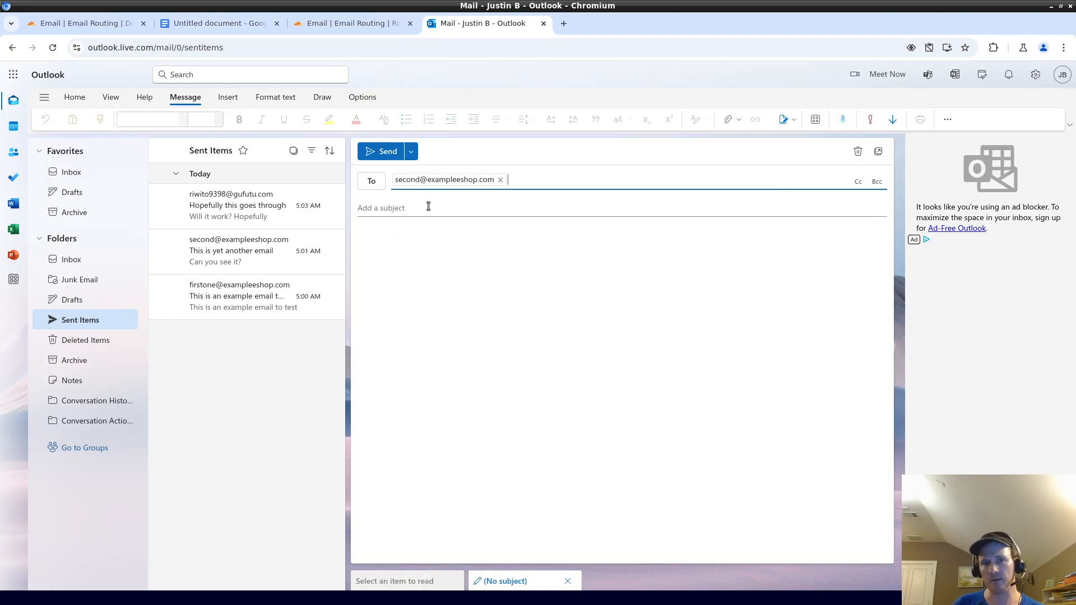
- Give the message the subject "Will it bounce?", copy the same text into the body, and send it
{"action": "left_click", "coordinate": [428, 207]}
{"action": "type", "text": "Will it wbounce?"}
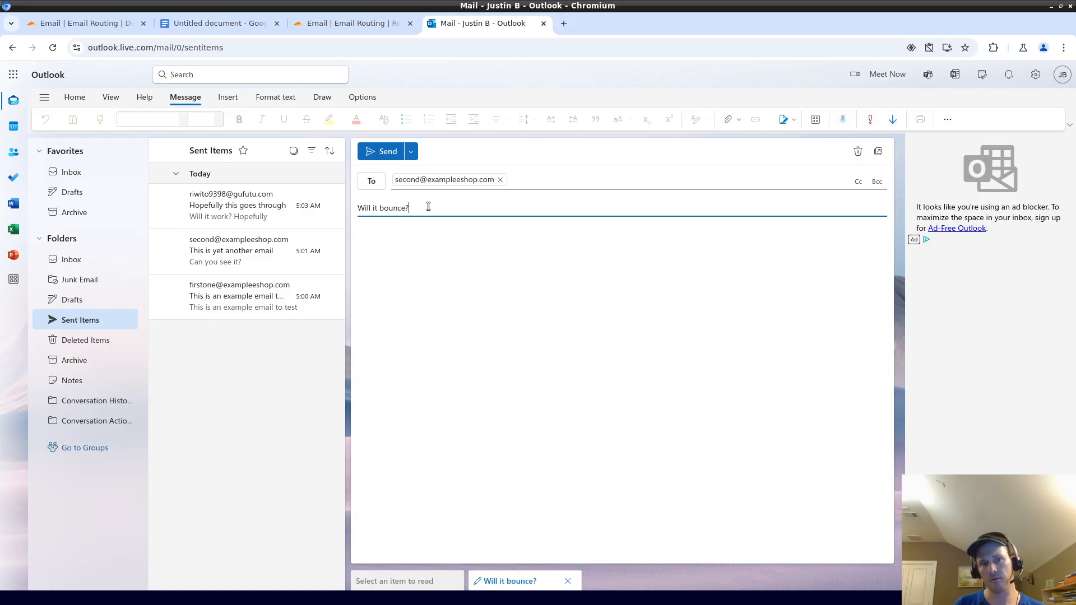
{"action": "triple_click", "coordinate": [392, 209]}
{"action": "key", "text": "ctrl+c"}
{"action": "left_click", "coordinate": [468, 253]}
{"action": "key", "text": "ctrl+v"}
{"action": "left_click", "coordinate": [362, 150]}
- Recheck the remaining custom address in Cloudflare's routing rules and return to Outlook's sent items
{"action": "key", "text": "ctrl+shift+Tab"}
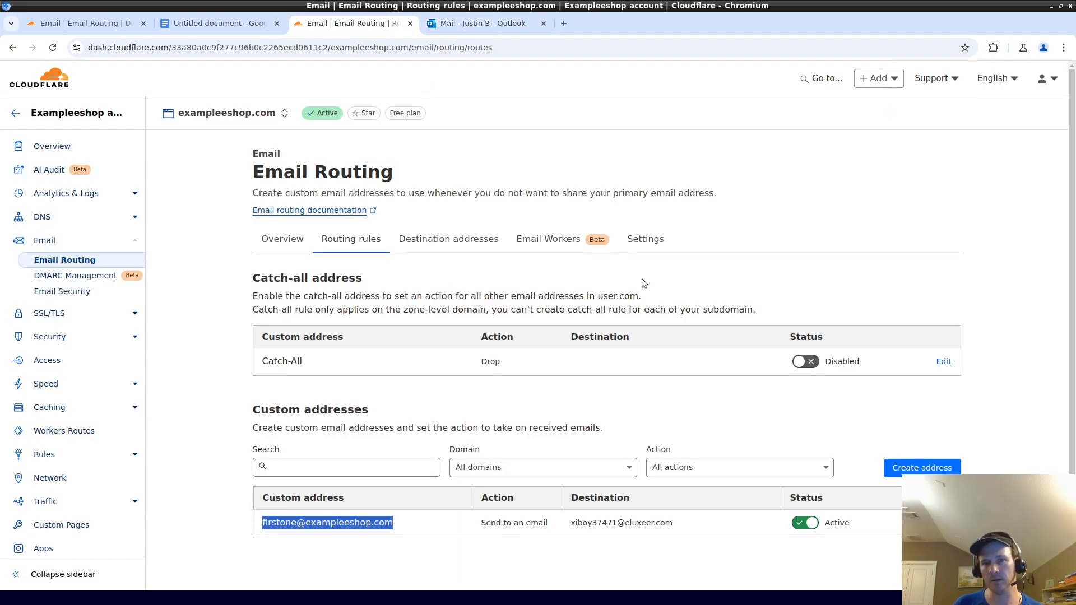
{"action": "triple_click", "coordinate": [429, 521]}
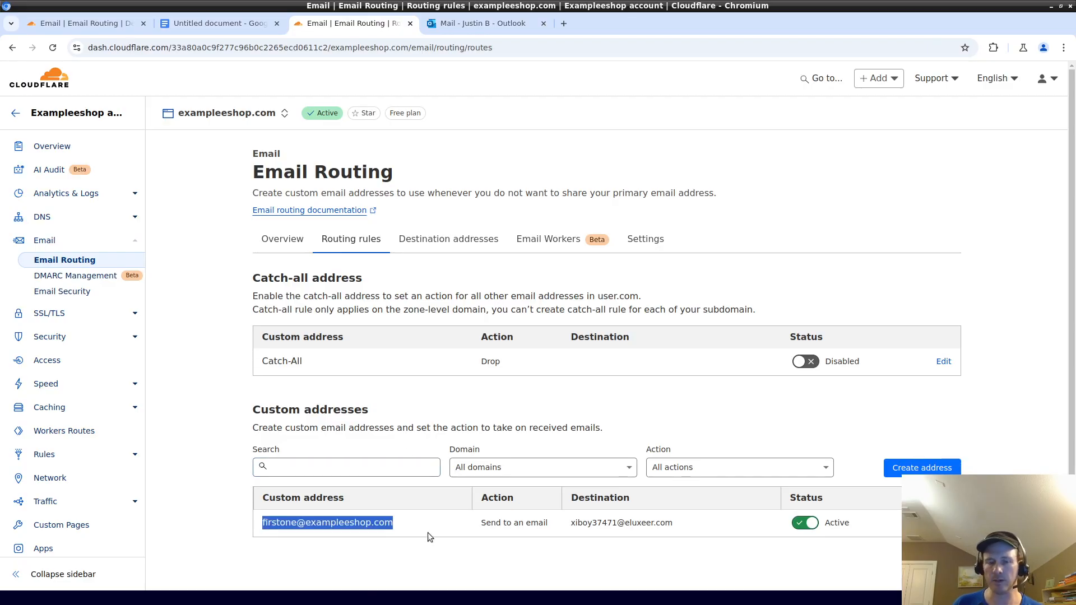
{"action": "left_click", "coordinate": [428, 532]}
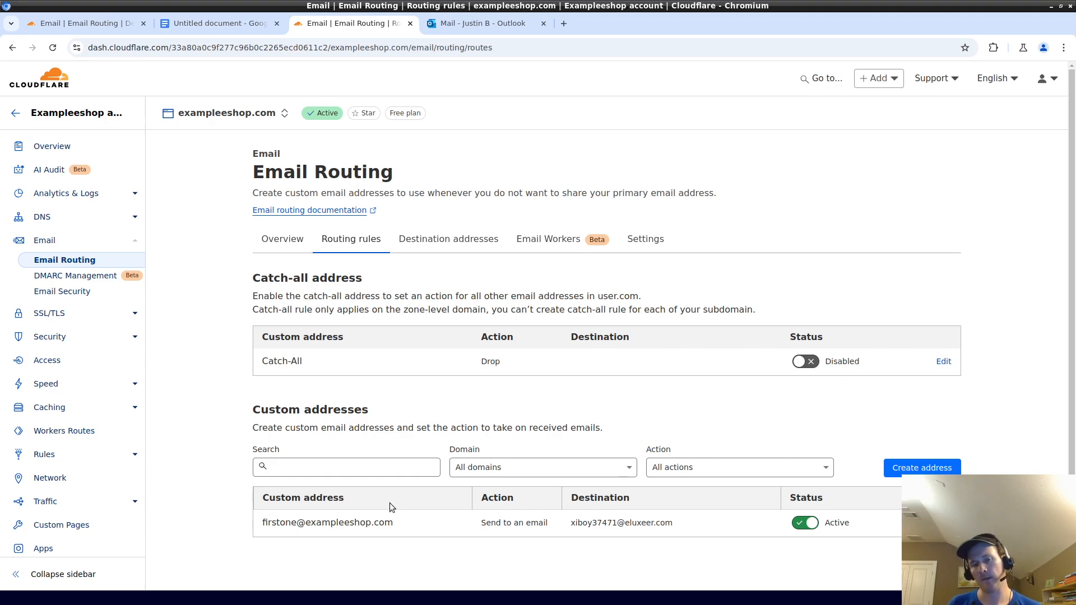
{"action": "left_click", "coordinate": [473, 26]}
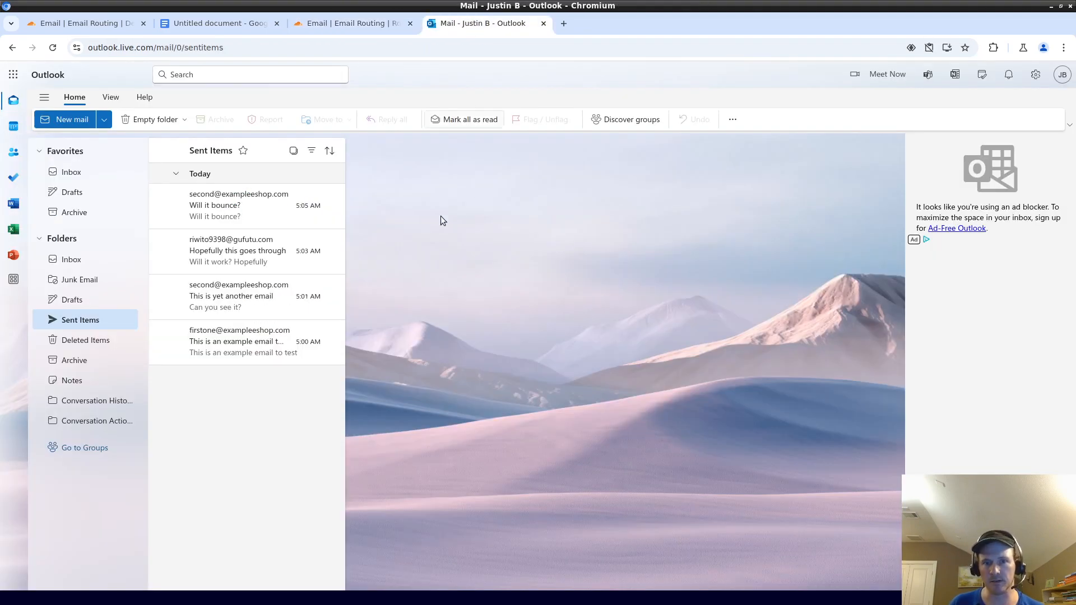
- Open the Outlook inbox and read the postmaster's rejection notice for the message "another one will it work"
{"action": "left_click", "coordinate": [72, 167]}
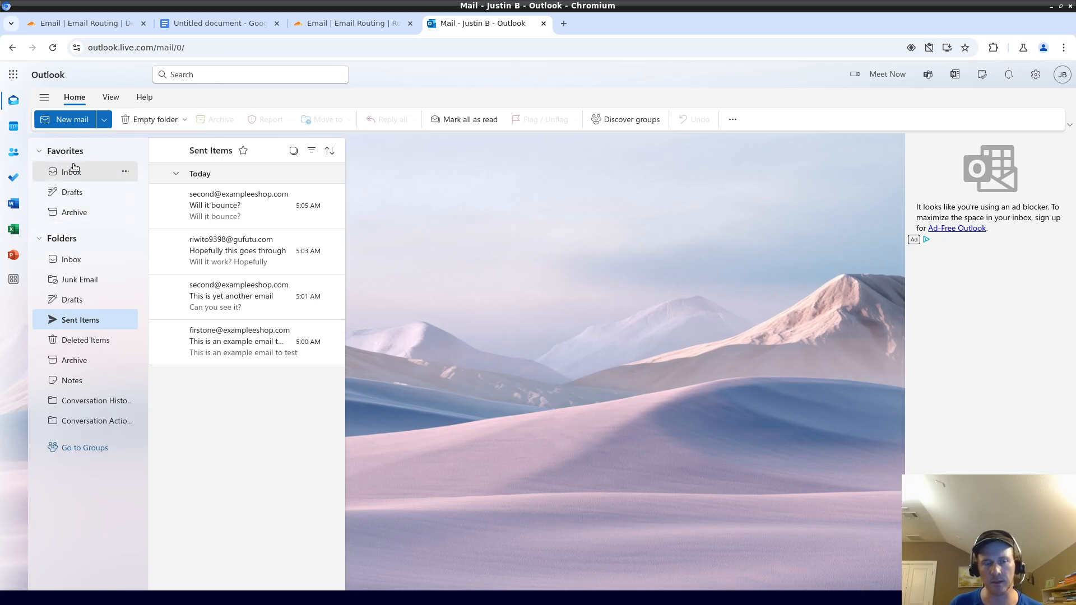
{"action": "left_click", "coordinate": [74, 260]}
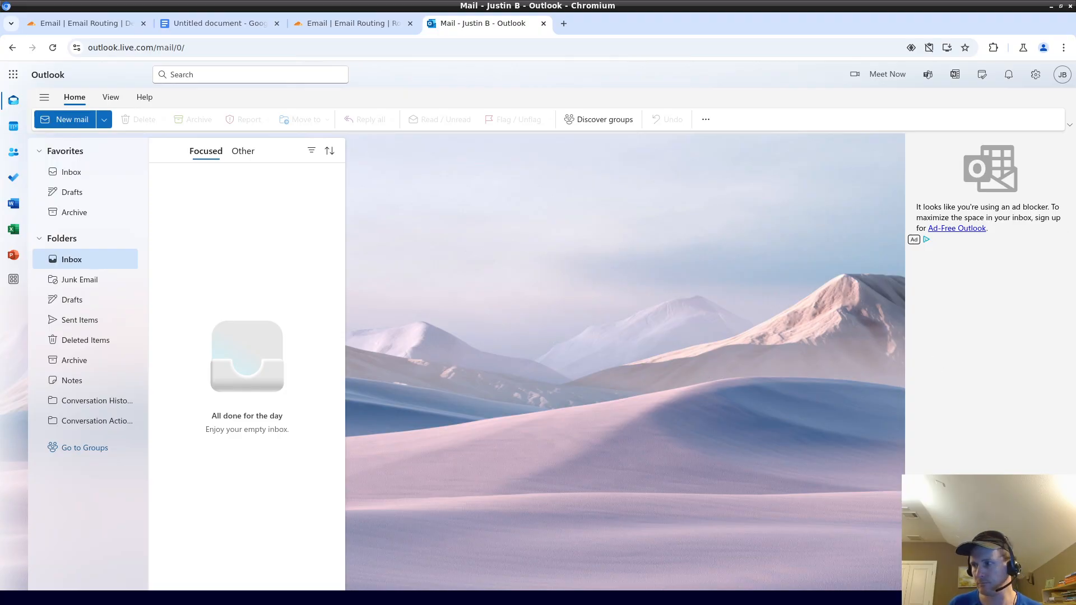
{"action": "left_click", "coordinate": [212, 195]}
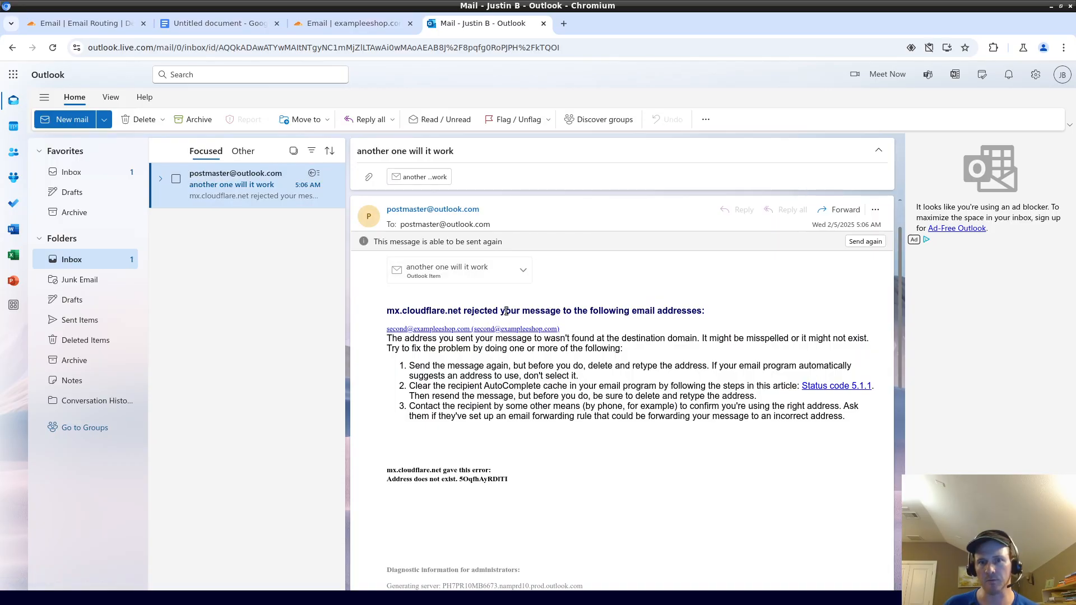
{"action": "triple_click", "coordinate": [506, 311]}
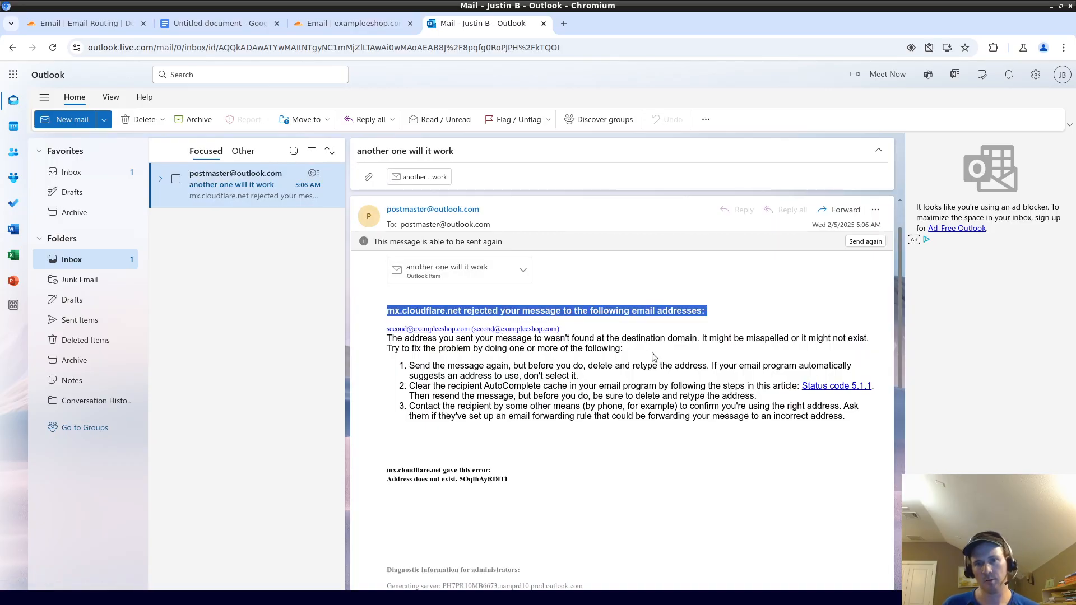
{"action": "triple_click", "coordinate": [512, 346]}
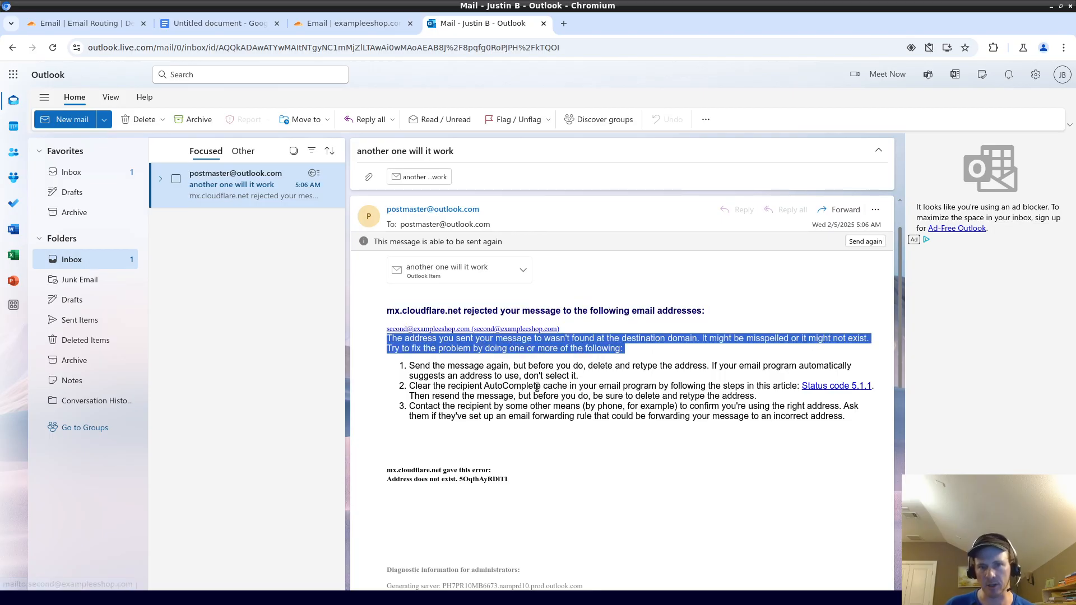
{"action": "triple_click", "coordinate": [577, 367]}
{"action": "left_click", "coordinate": [652, 360]}
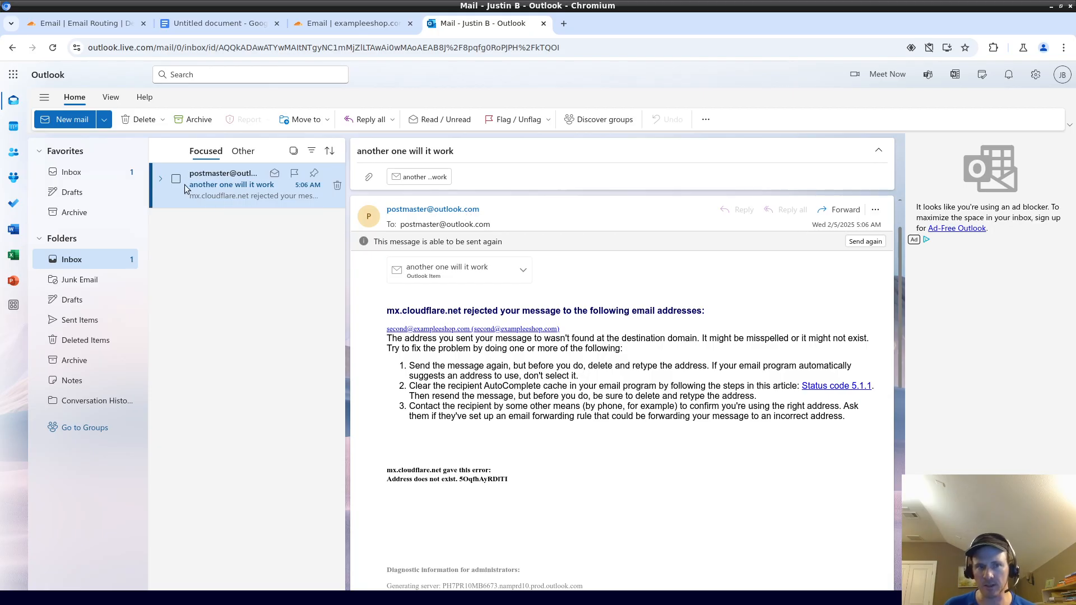
- Expand the "another one will it work" conversation and view both the original sent message and the postmaster's reply
{"action": "left_click", "coordinate": [161, 182]}
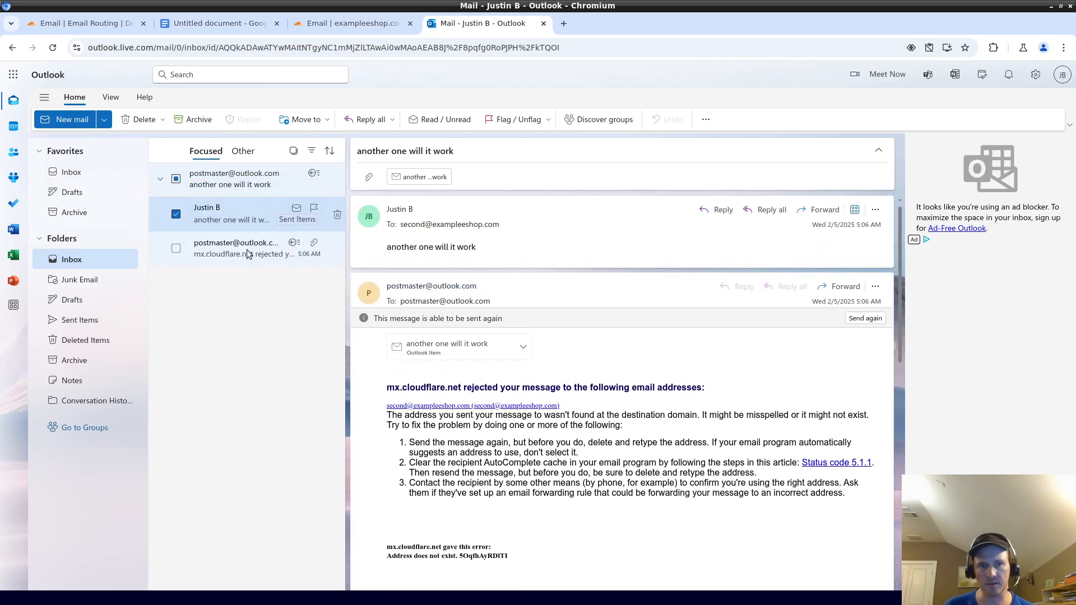
{"action": "left_click", "coordinate": [246, 252]}
{"action": "left_click", "coordinate": [176, 214]}
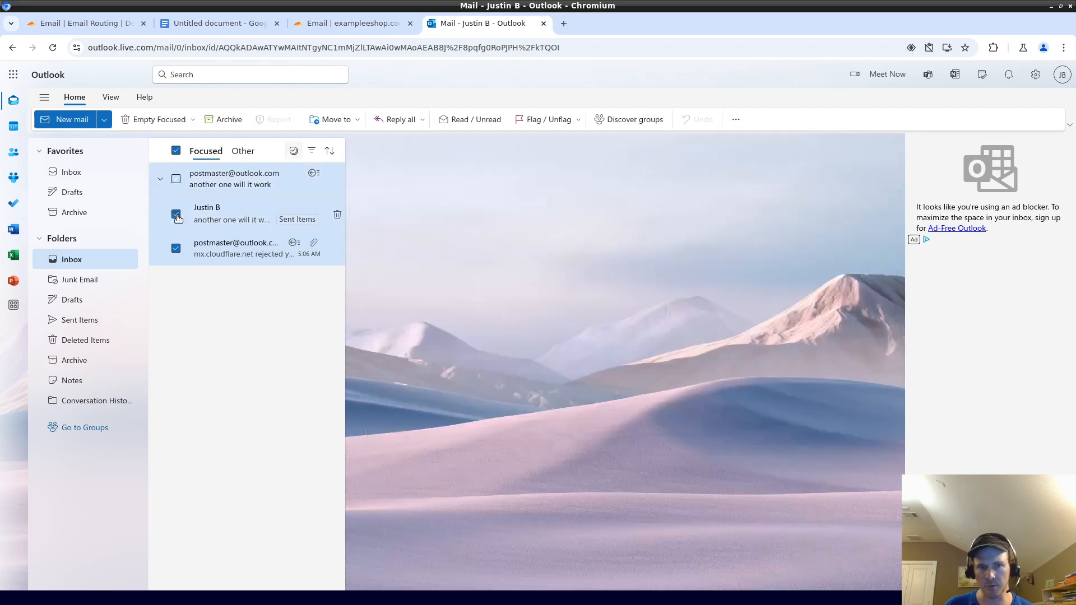
{"action": "left_click", "coordinate": [251, 204]}
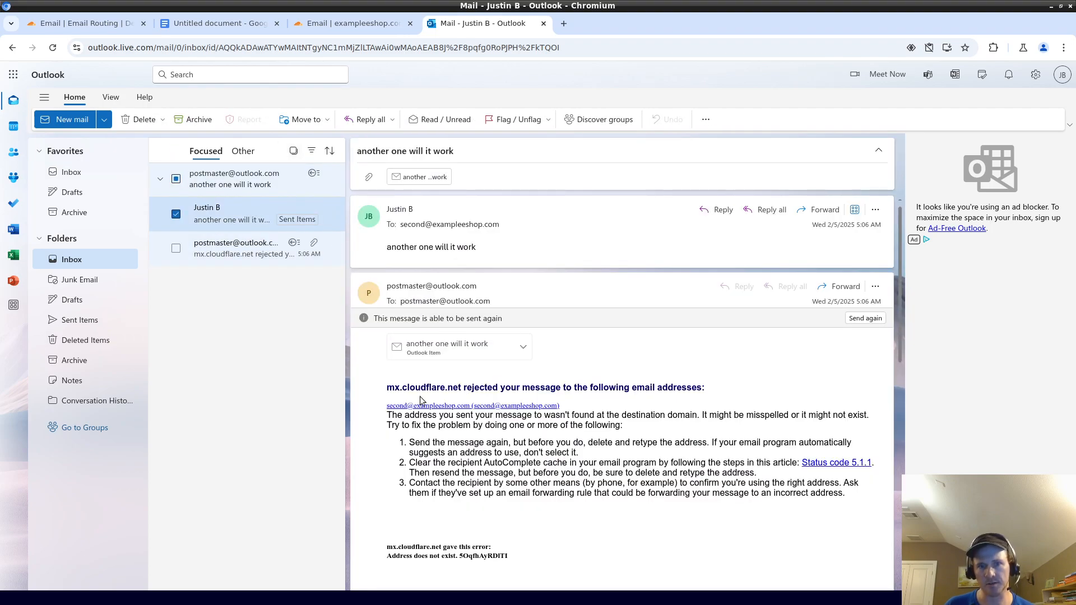
{"action": "left_click", "coordinate": [376, 399]}
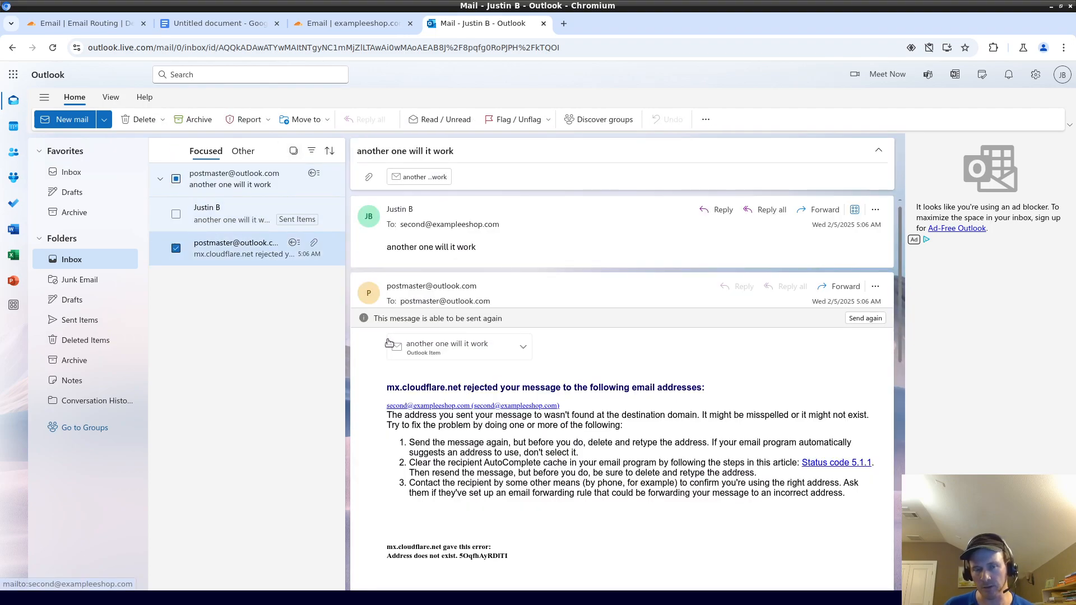
- Switch to Cloudflare and review the Email Routing overview for exampleeshop.com, including its configuration summary and activity log
{"action": "left_click", "coordinate": [344, 27]}
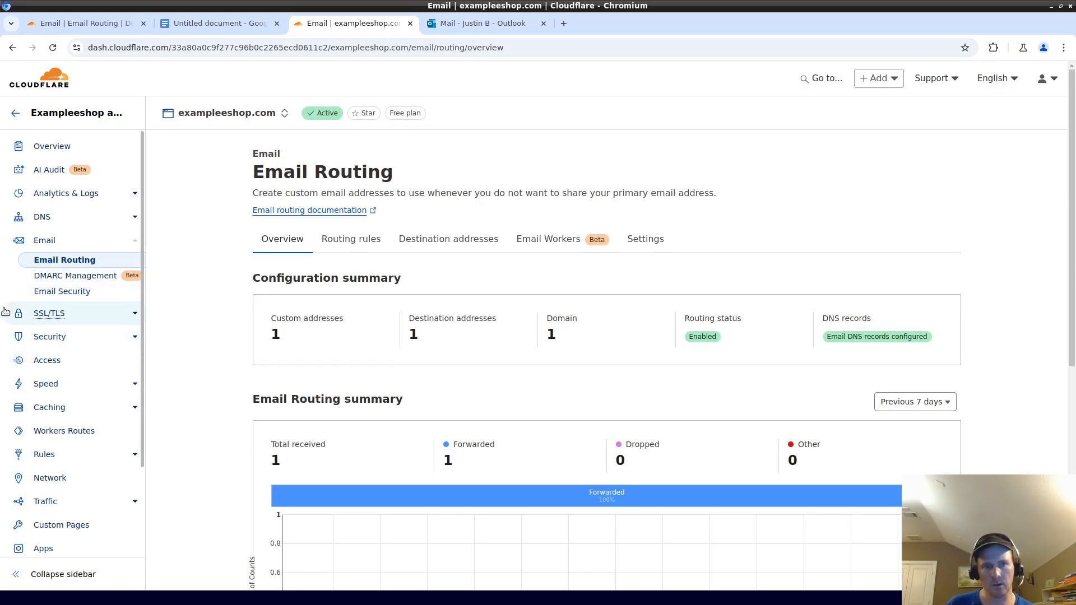
{"action": "left_click", "coordinate": [62, 291]}
{"action": "left_click", "coordinate": [62, 260]}
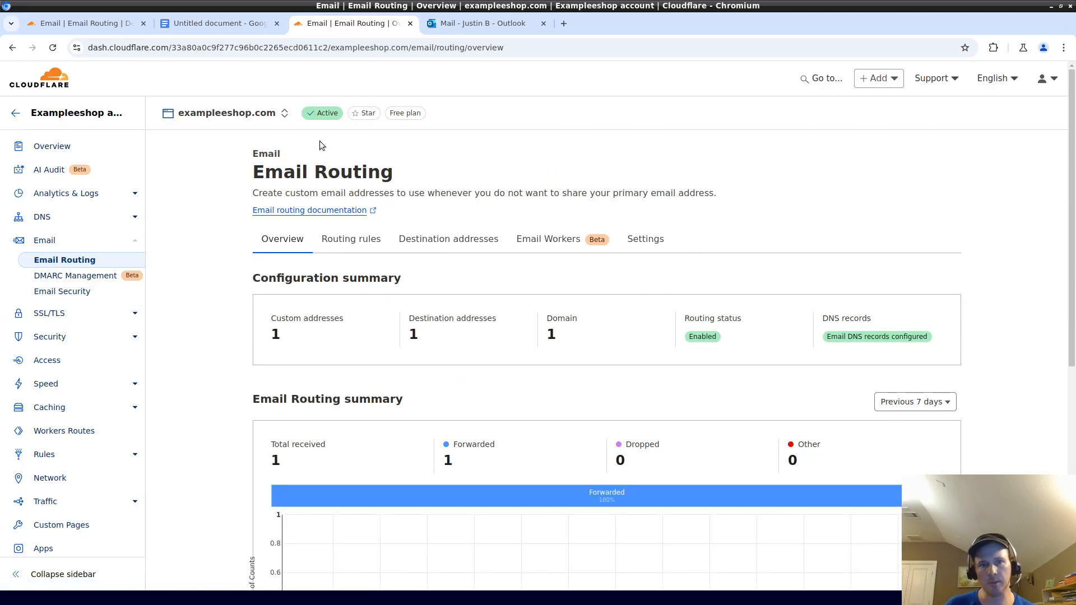
{"action": "triple_click", "coordinate": [388, 169]}
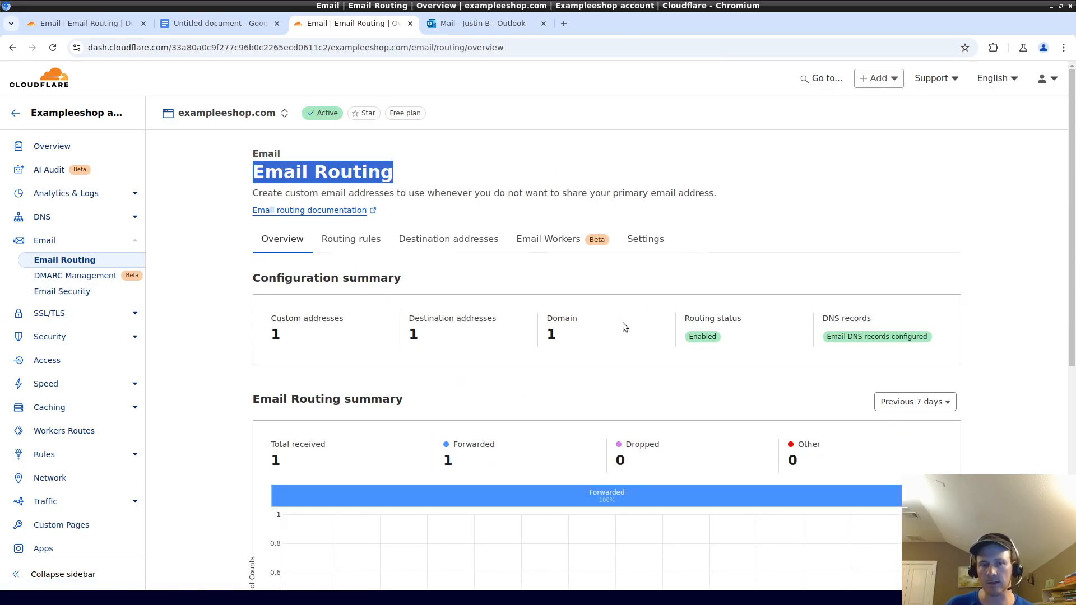
{"action": "scroll", "coordinate": [567, 276], "scroll_direction": "down", "scroll_amount": 6}
{"action": "scroll", "coordinate": [478, 356], "scroll_direction": "up", "scroll_amount": 5}
{"action": "scroll", "coordinate": [245, 269], "scroll_direction": "down", "scroll_amount": 5}
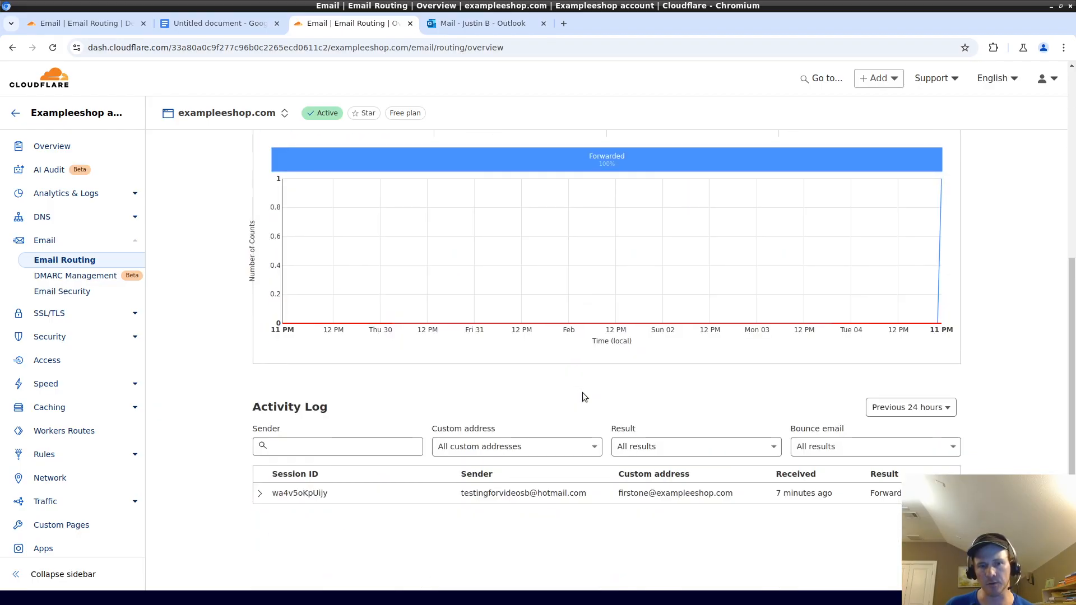
{"action": "scroll", "coordinate": [428, 350], "scroll_direction": "up", "scroll_amount": 5}
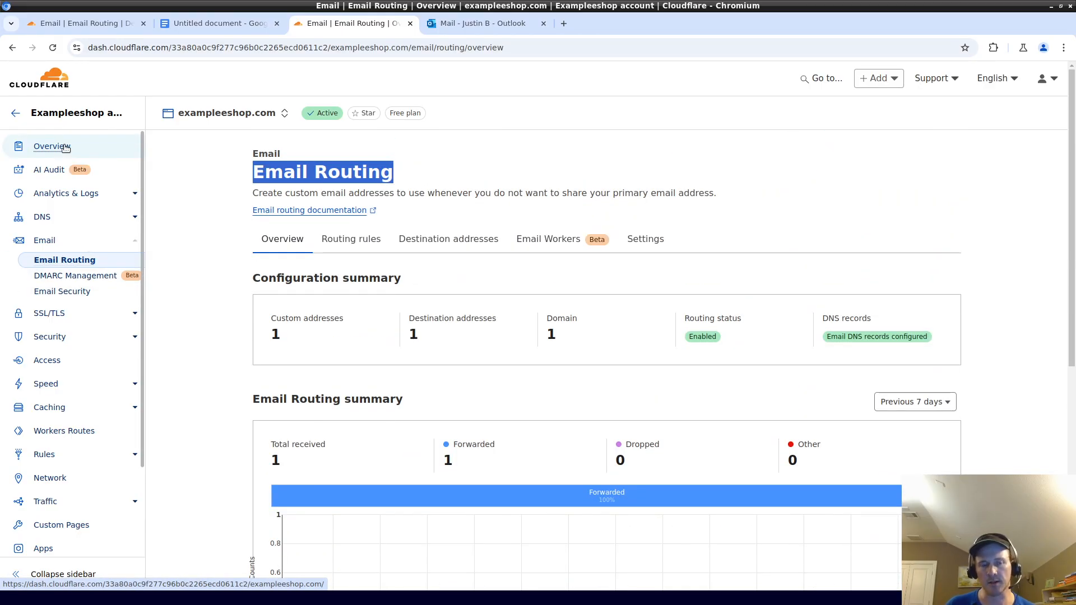
{"action": "double_click", "coordinate": [354, 174]}
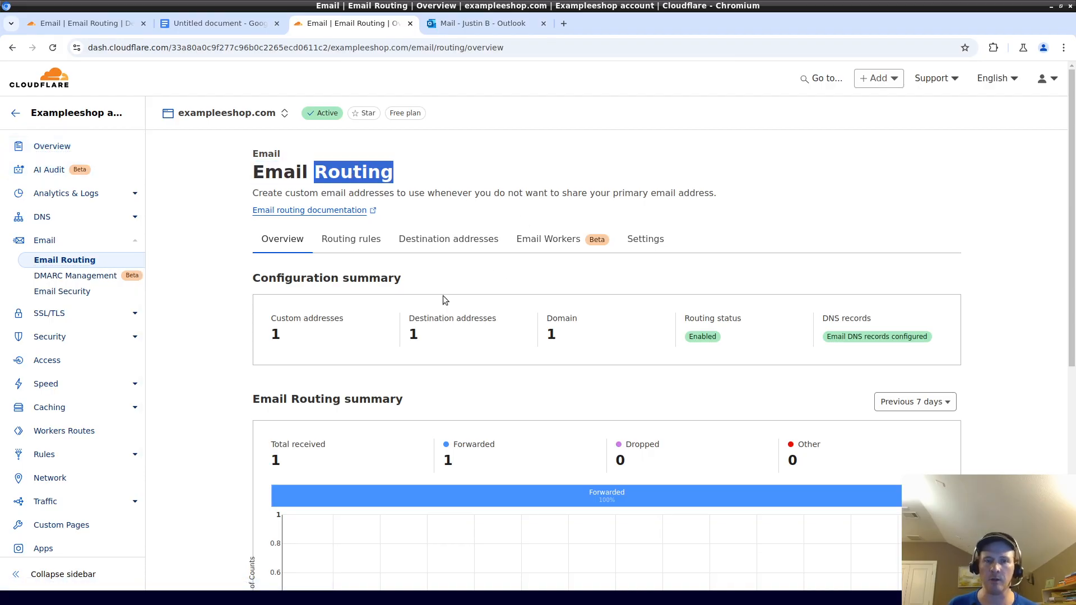
{"action": "double_click", "coordinate": [256, 173]}
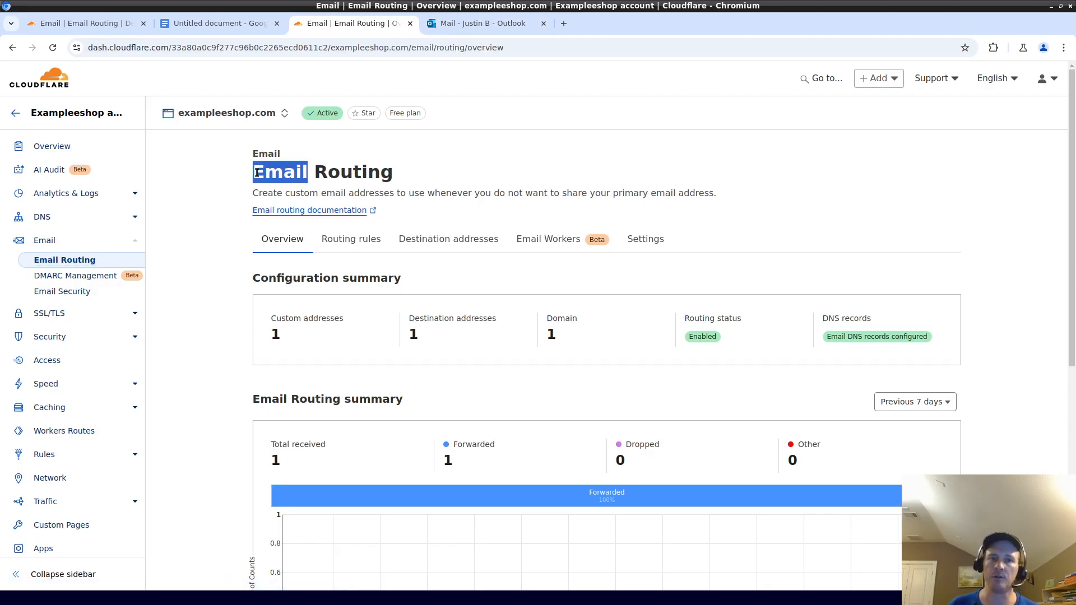
{"action": "double_click", "coordinate": [335, 172]}
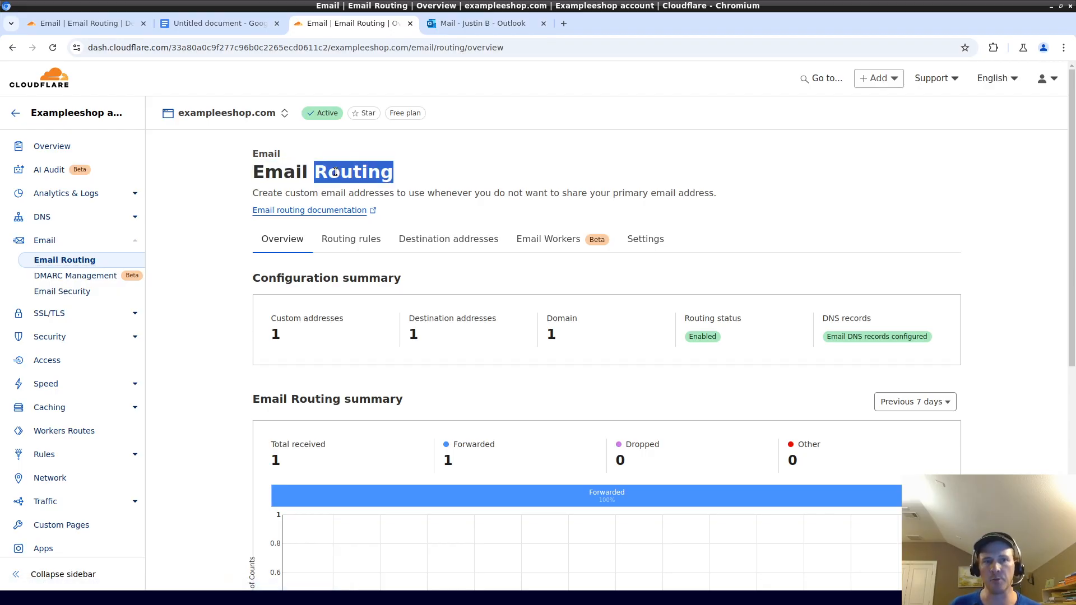
{"action": "double_click", "coordinate": [277, 167]}
{"action": "double_click", "coordinate": [352, 167]}
{"action": "left_click", "coordinate": [247, 173]}
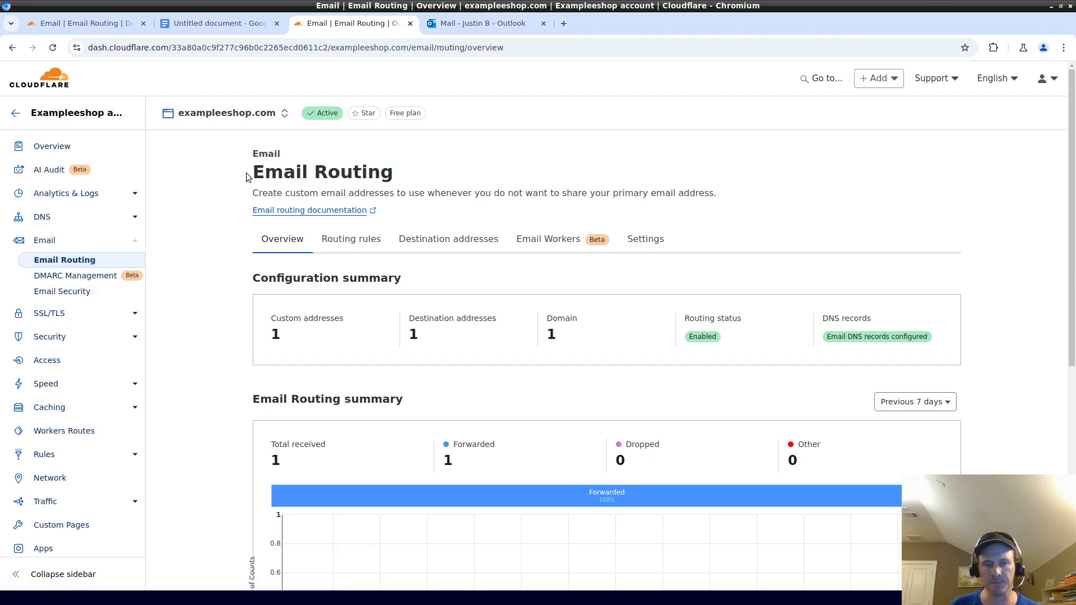
{"action": "left_click_drag", "start_coordinate": [252, 173], "coordinate": [397, 181]}
{"action": "triple_click", "coordinate": [376, 172]}
{"action": "double_click", "coordinate": [376, 172]}
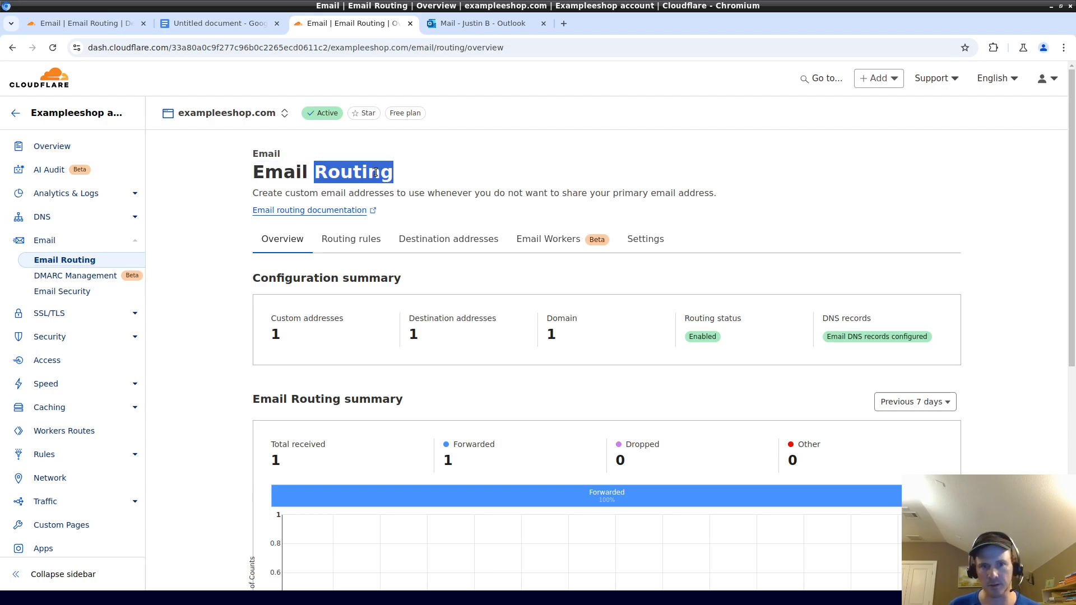
{"action": "left_click", "coordinate": [538, 239]}
- Switch to the Google Docs notes and add a placeholder "your name at your business name" address below the destination email example
{"action": "left_click", "coordinate": [223, 25]}
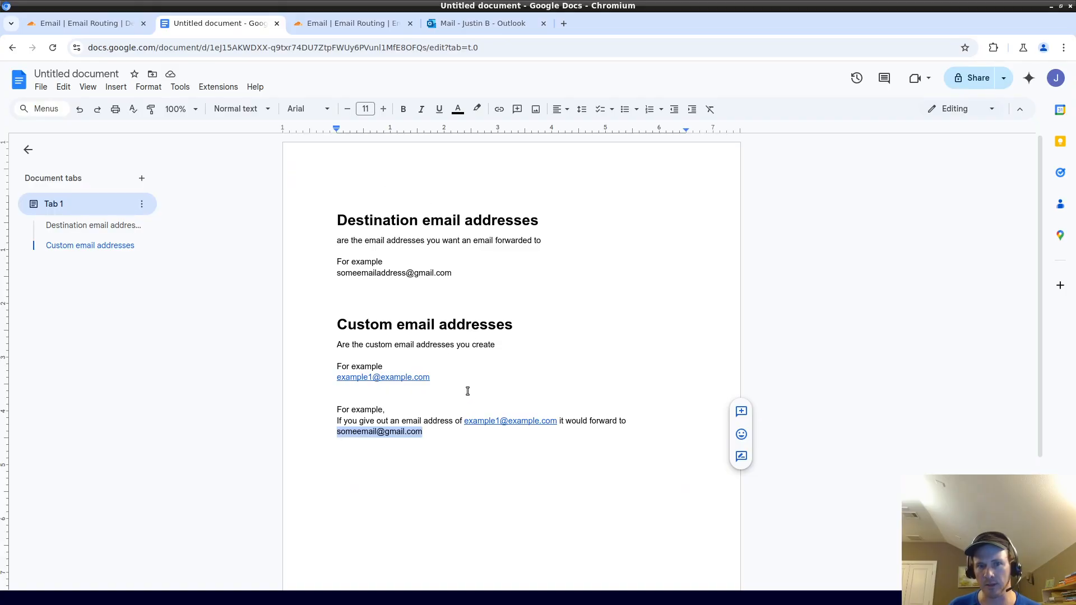
{"action": "left_click", "coordinate": [397, 287]}
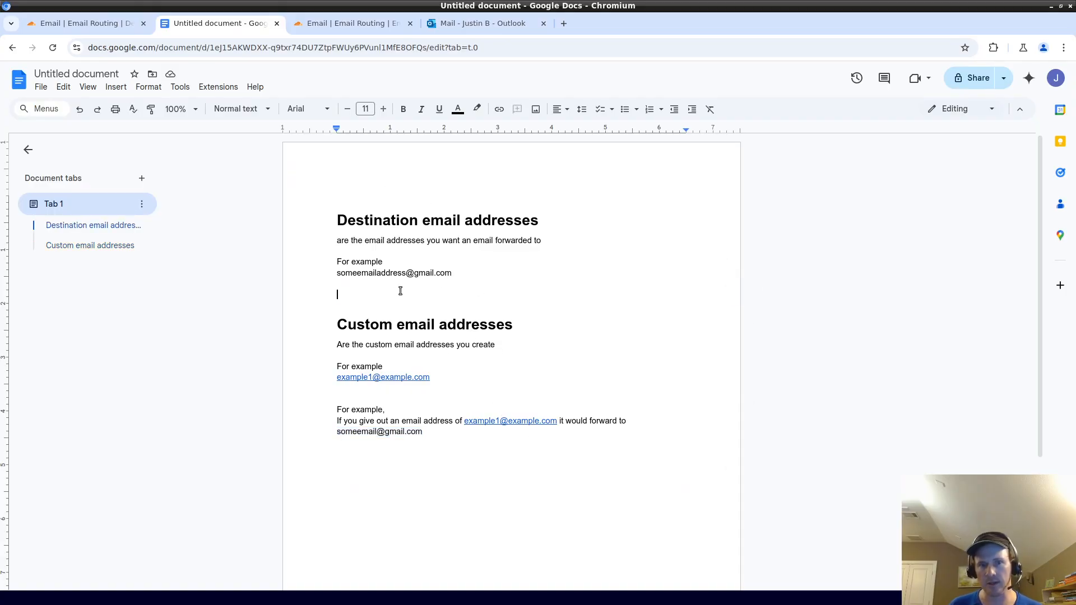
{"action": "type", "text": "yourna"}
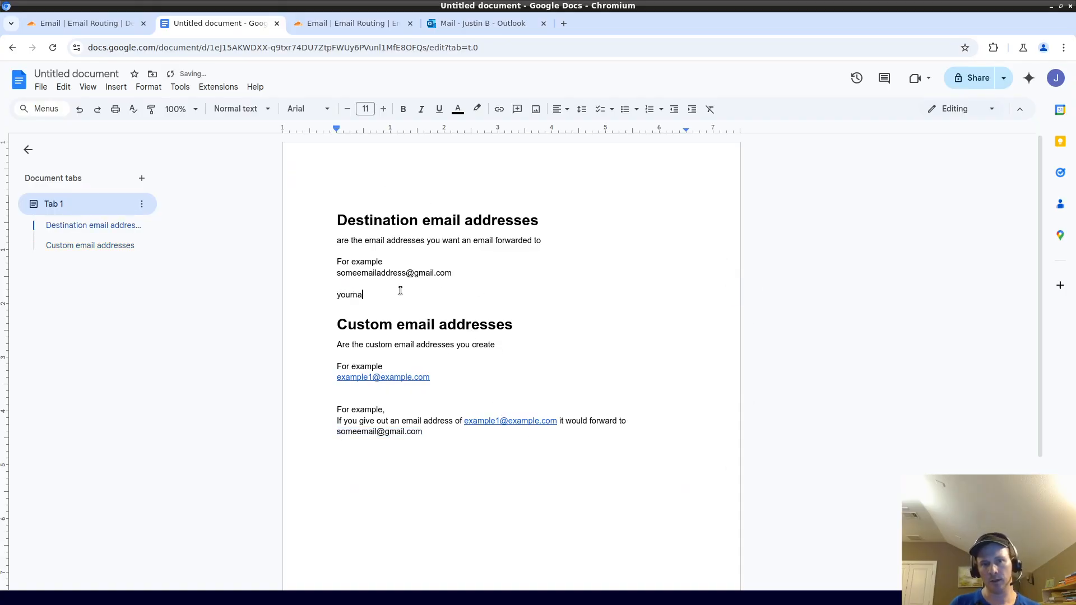
{"action": "type", "text": "me@yourcopm"}
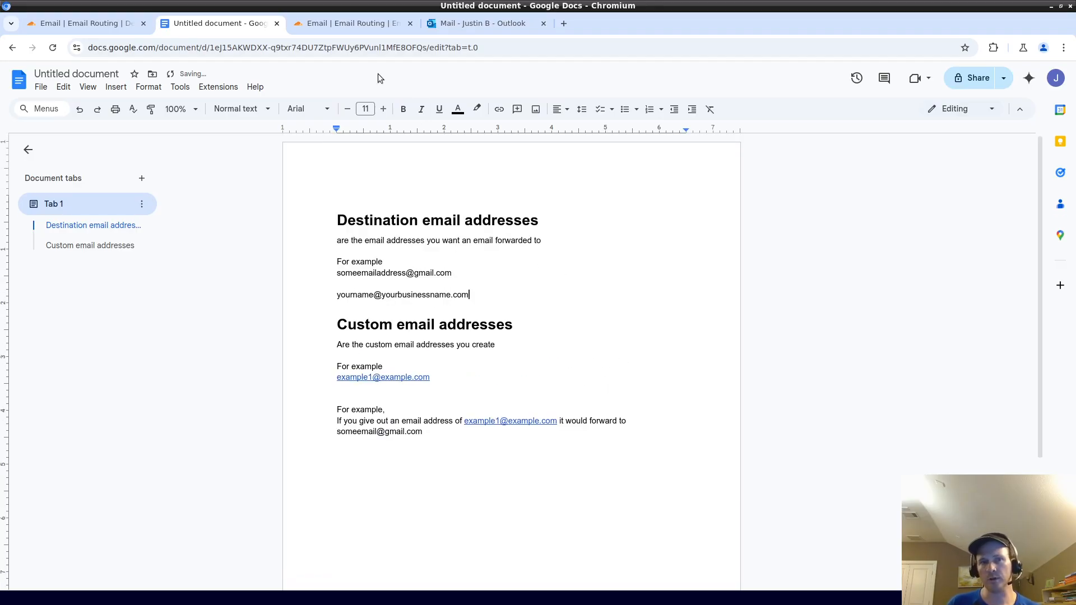
- Return to Cloudflare and examine the MX and TXT entries in exampleeshop.com's DNS records
{"action": "left_click", "coordinate": [353, 23]}
{"action": "scroll", "coordinate": [556, 216], "scroll_direction": "down", "scroll_amount": 1}
{"action": "scroll", "coordinate": [572, 258], "scroll_direction": "up", "scroll_amount": 1}
{"action": "left_click", "coordinate": [288, 240]}
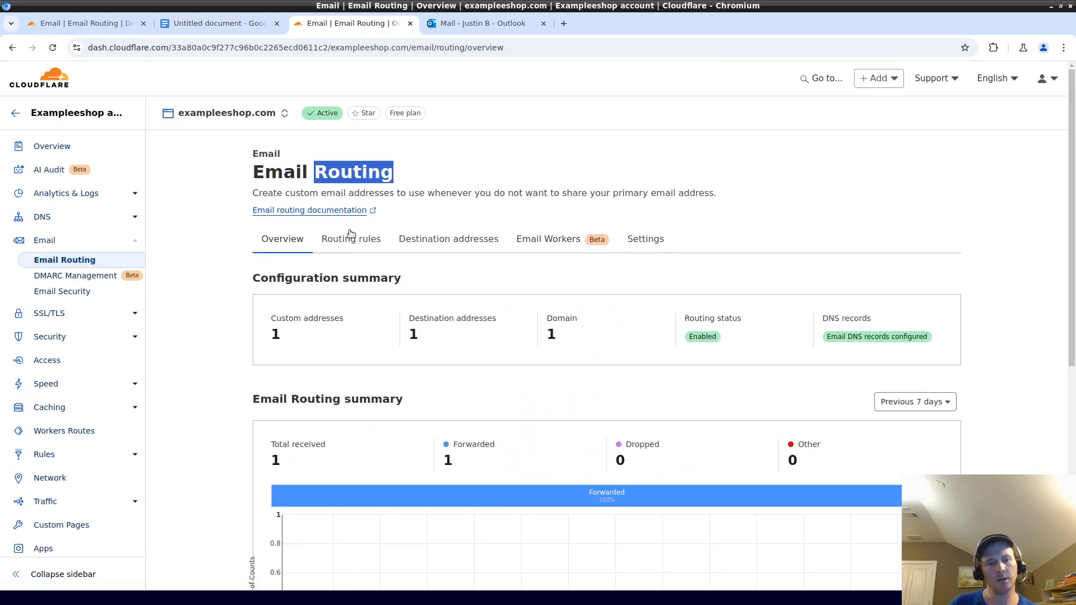
{"action": "left_click", "coordinate": [43, 217]}
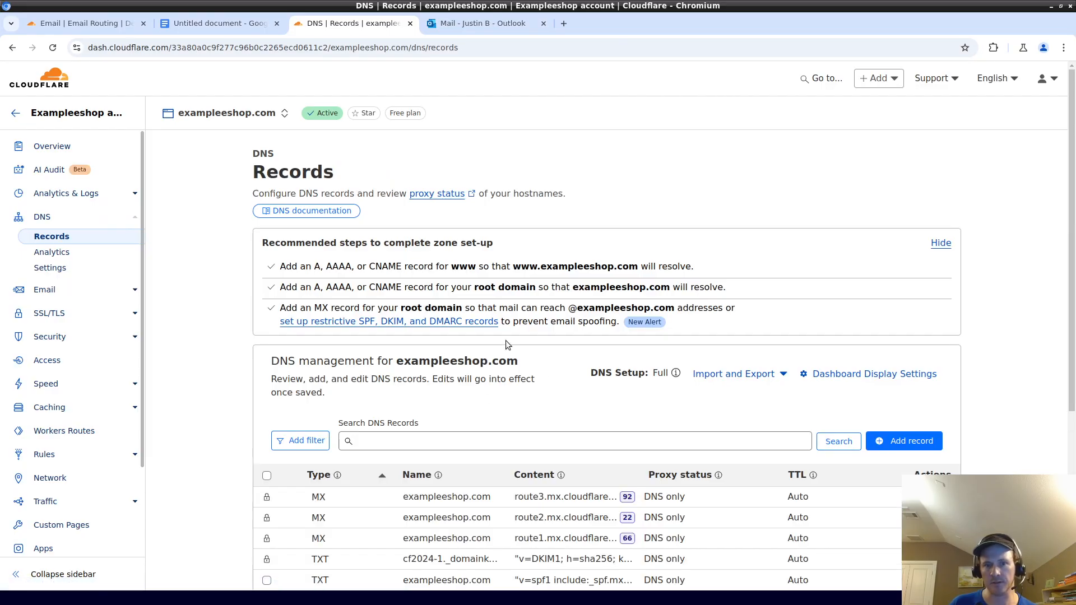
{"action": "scroll", "coordinate": [579, 454], "scroll_direction": "down", "scroll_amount": 5}
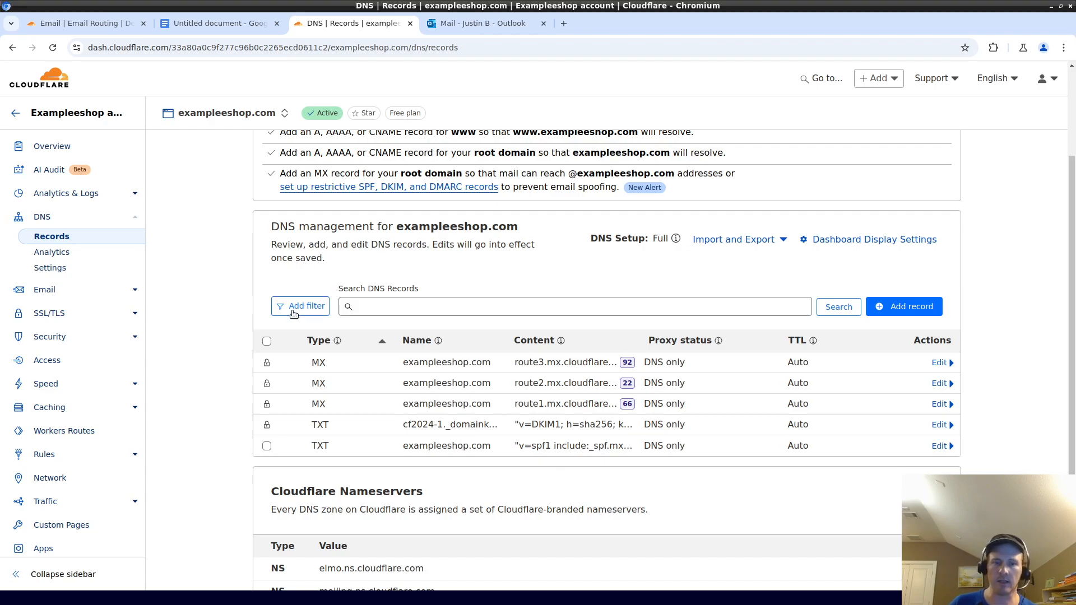
- Reopen Email Routing and check the custom address listed in its routing rules
{"action": "left_click", "coordinate": [124, 289]}
{"action": "left_click", "coordinate": [62, 310]}
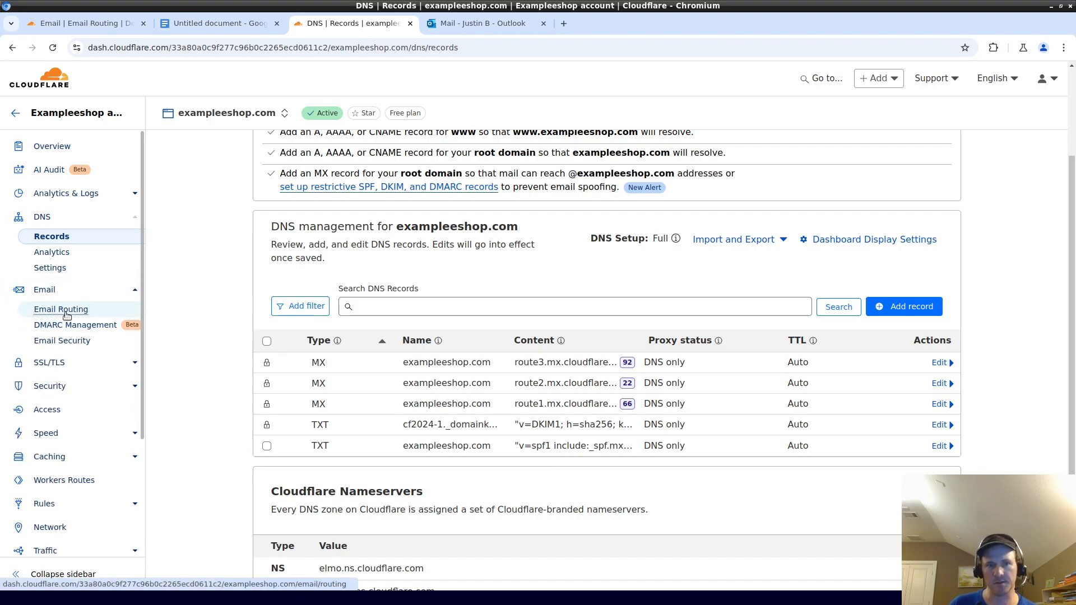
{"action": "scroll", "coordinate": [393, 252], "scroll_direction": "down", "scroll_amount": 2}
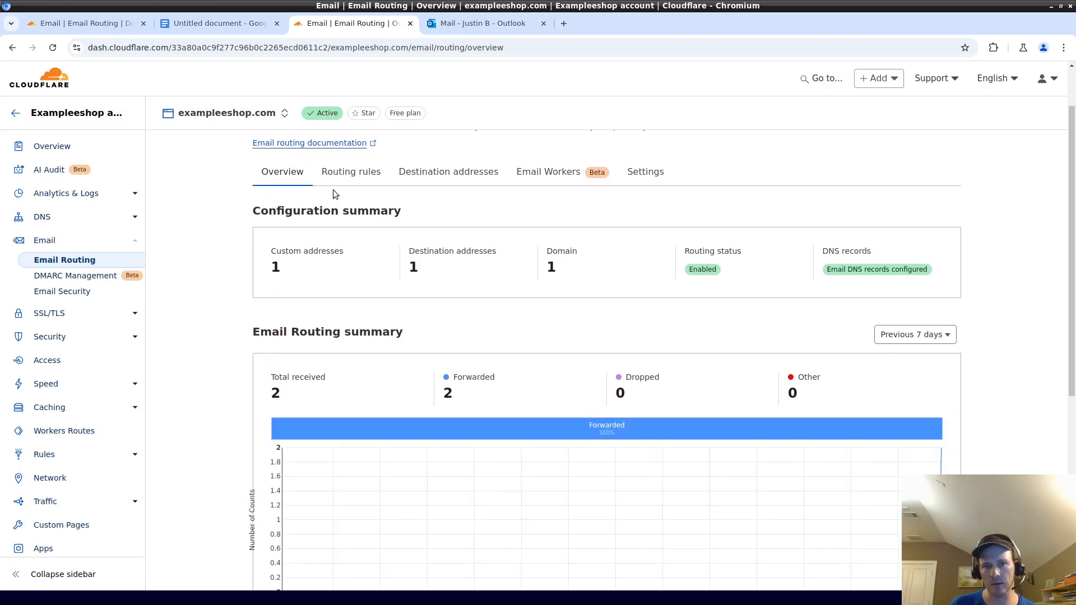
{"action": "left_click", "coordinate": [333, 183]}
{"action": "scroll", "coordinate": [481, 381], "scroll_direction": "down", "scroll_amount": 2}
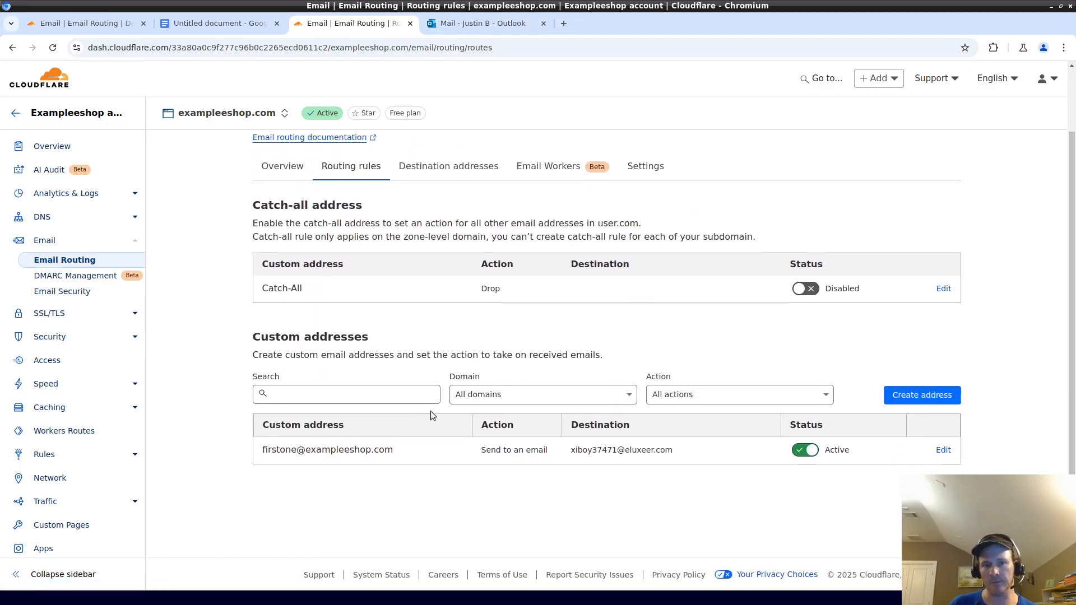
{"action": "triple_click", "coordinate": [334, 451]}
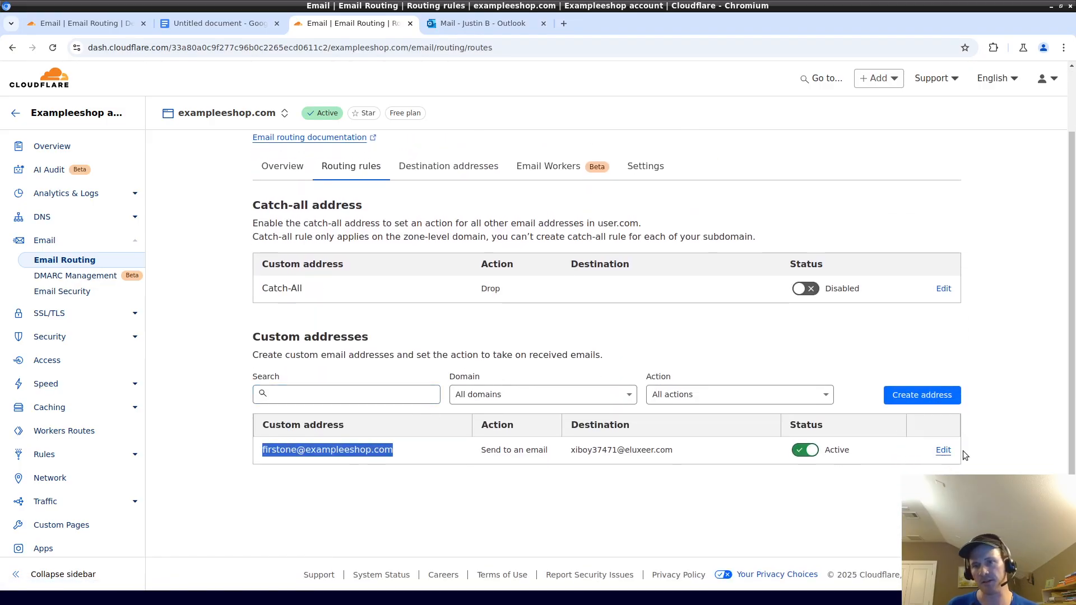
- View the edit form of the existing custom address and leave it without saving
{"action": "left_click", "coordinate": [943, 450]}
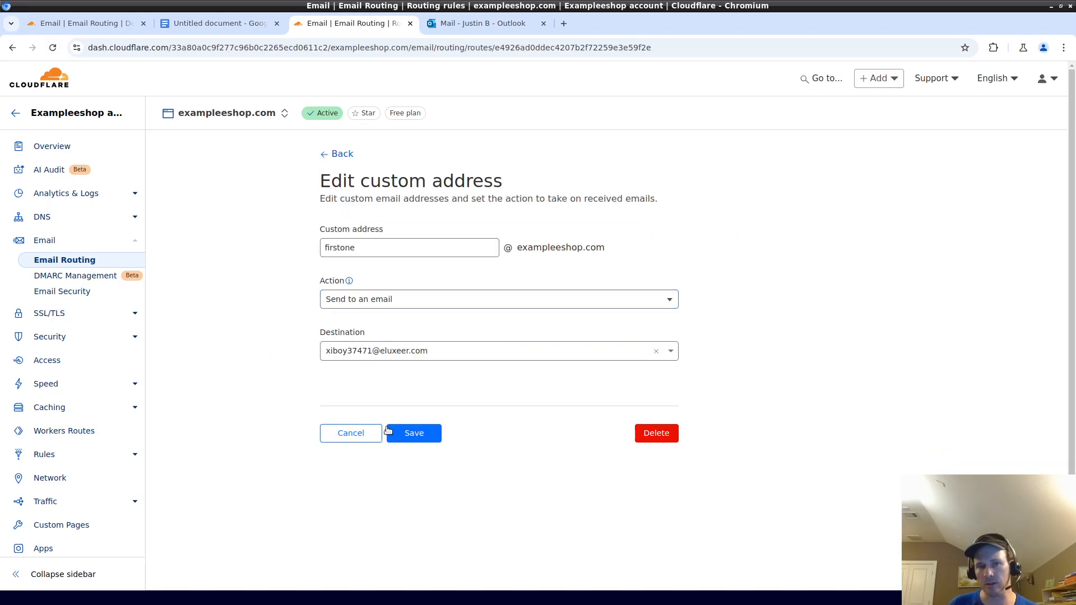
{"action": "left_click", "coordinate": [353, 434]}
{"action": "scroll", "coordinate": [605, 434], "scroll_direction": "down", "scroll_amount": 1}
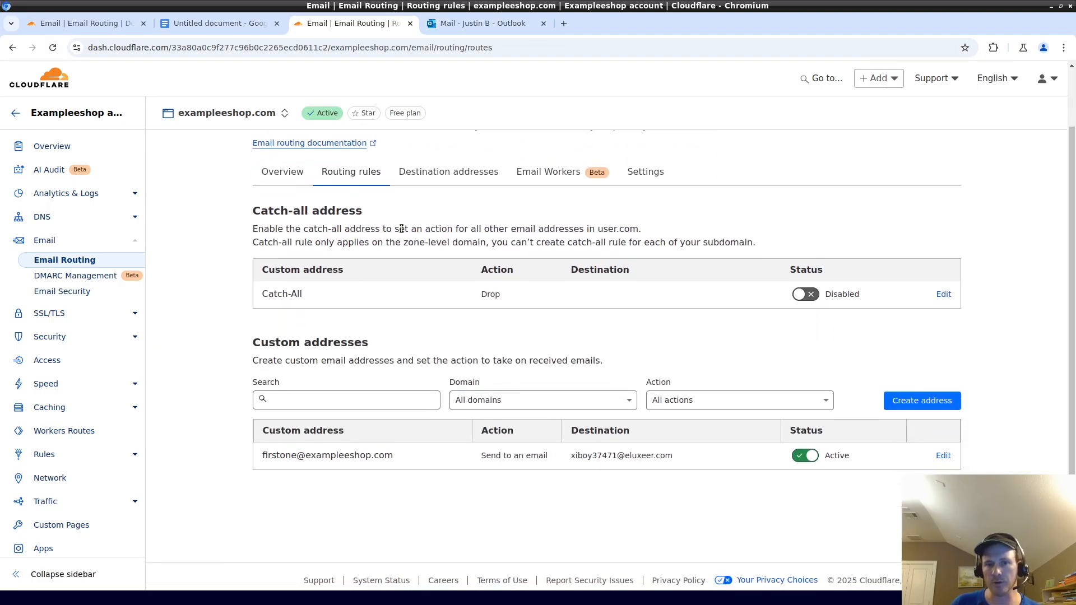
- Read the account limit in the destination addresses description and return to the routing rules
{"action": "scroll", "coordinate": [367, 355], "scroll_direction": "up", "scroll_amount": 1}
{"action": "left_click", "coordinate": [431, 240]}
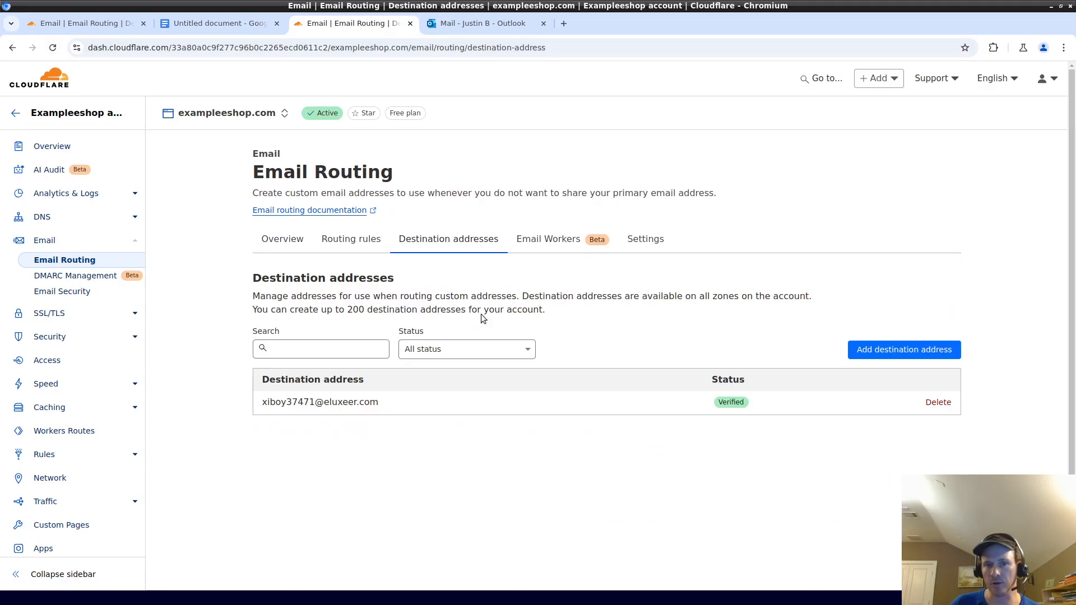
{"action": "double_click", "coordinate": [361, 309]}
{"action": "double_click", "coordinate": [404, 307]}
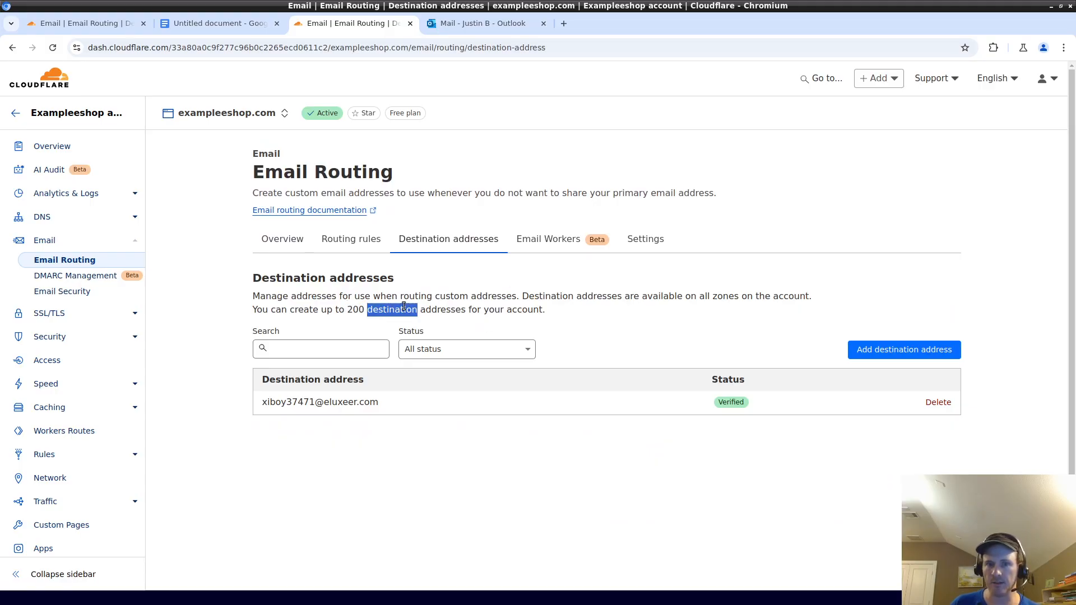
{"action": "left_click_drag", "start_coordinate": [466, 312], "coordinate": [347, 315]}
{"action": "mouse_move", "coordinate": [569, 301]}
{"action": "left_mouse_down"}
{"action": "mouse_move", "coordinate": [404, 282]}
{"action": "mouse_move", "coordinate": [363, 297]}
{"action": "mouse_move", "coordinate": [574, 314]}
{"action": "left_mouse_up"}
{"action": "left_click", "coordinate": [345, 311]}
{"action": "left_click", "coordinate": [338, 243]}
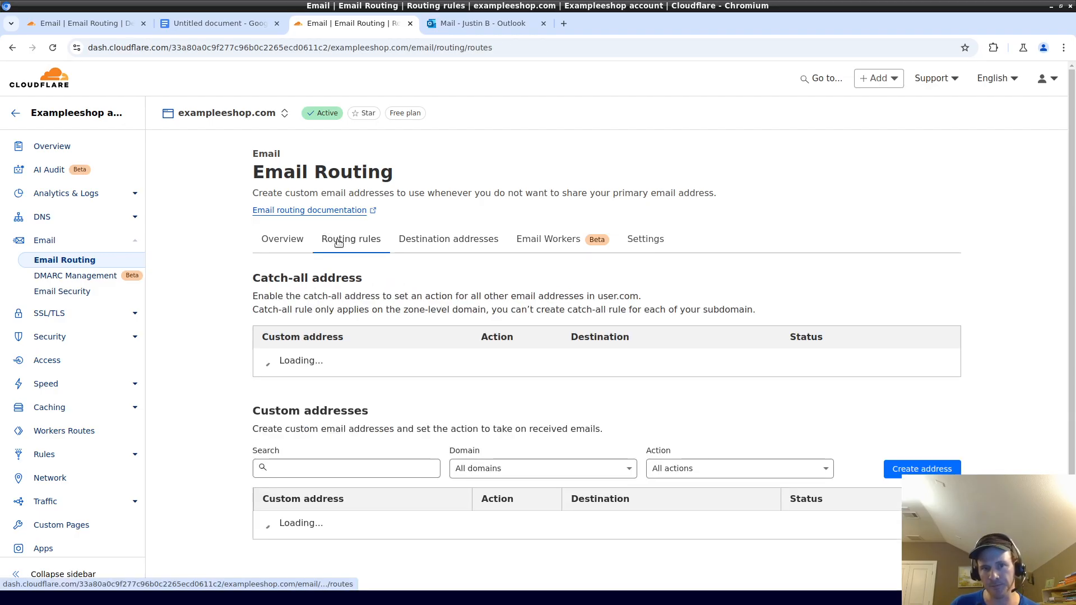